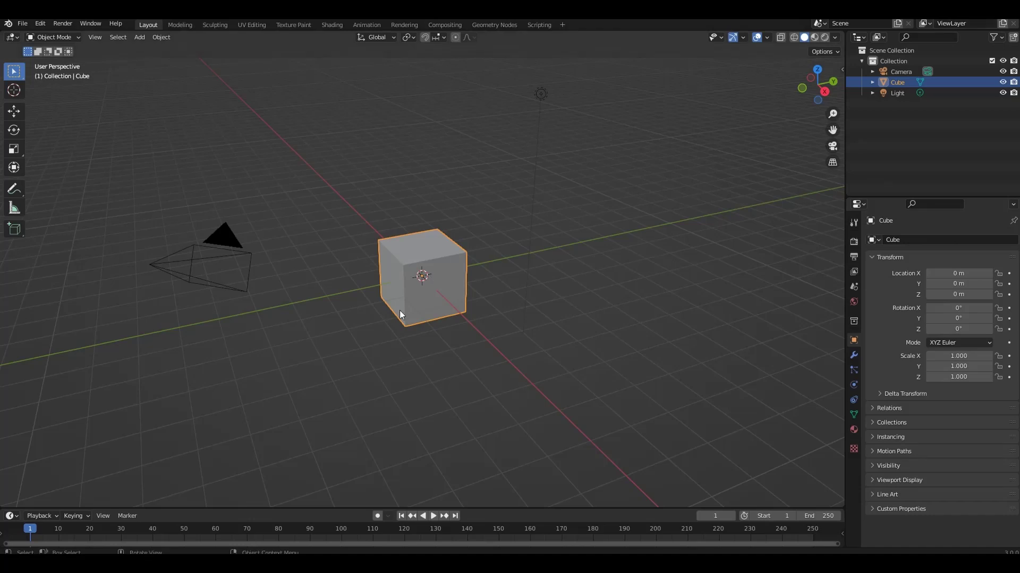
Step: Orbit and zoom around the cube, then switch it into Edit Mode
mouse_move(399, 310)
middle_mouse_down()
mouse_move(429, 320)
mouse_move(433, 286)
mouse_move(413, 276)
mouse_move(418, 285)
middle_mouse_up()
scroll(433, 300, "up", 4)
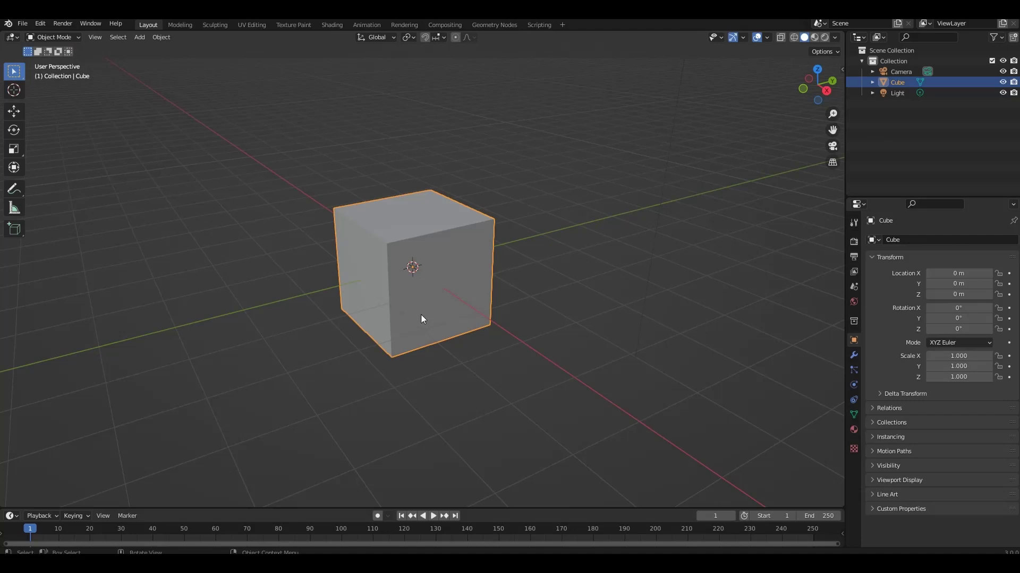
scroll(418, 249, "up", 1)
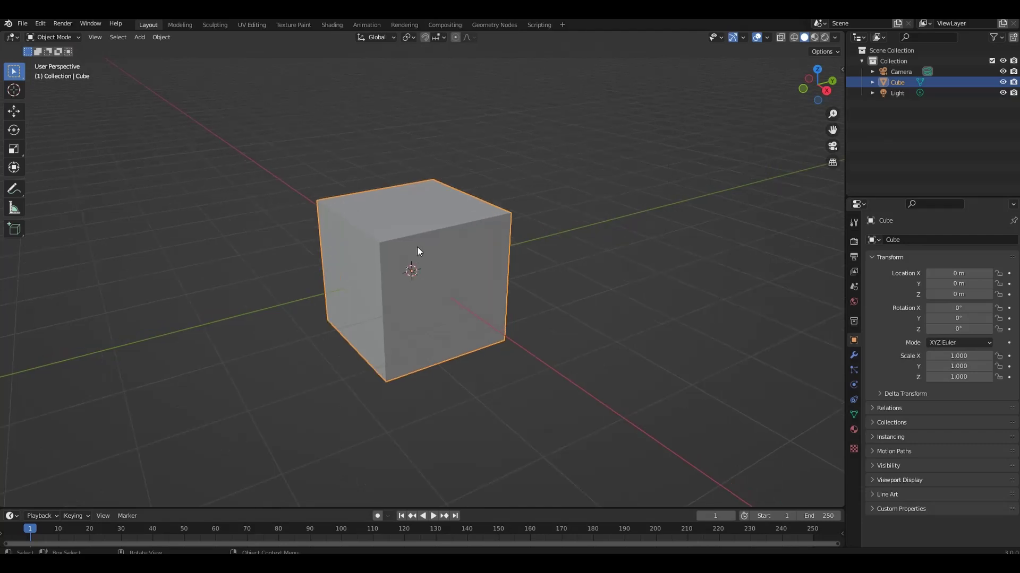
middle_click_drag(417, 248, 439, 259)
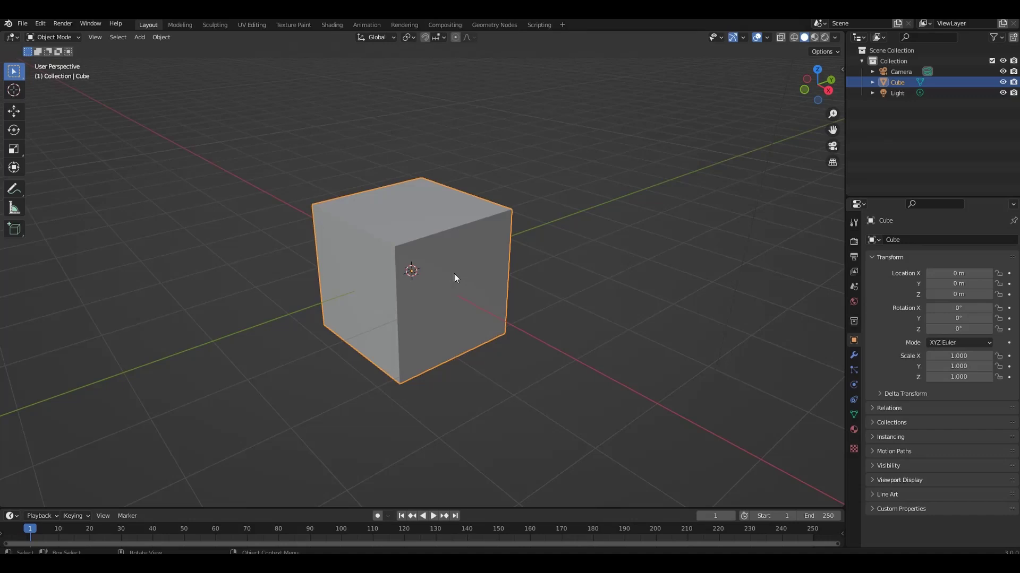
middle_click_drag(454, 273, 450, 277)
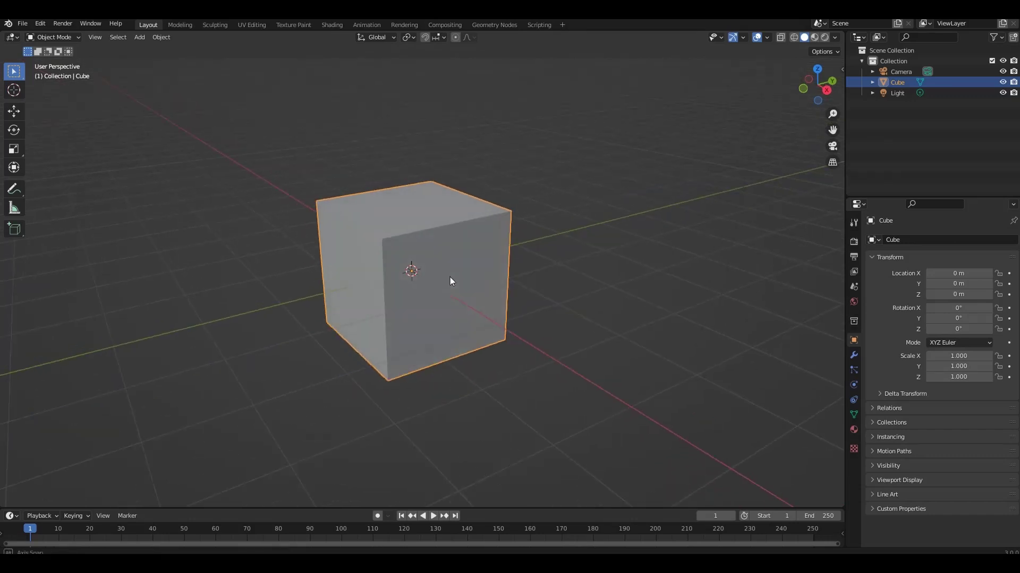
left_click(53, 37)
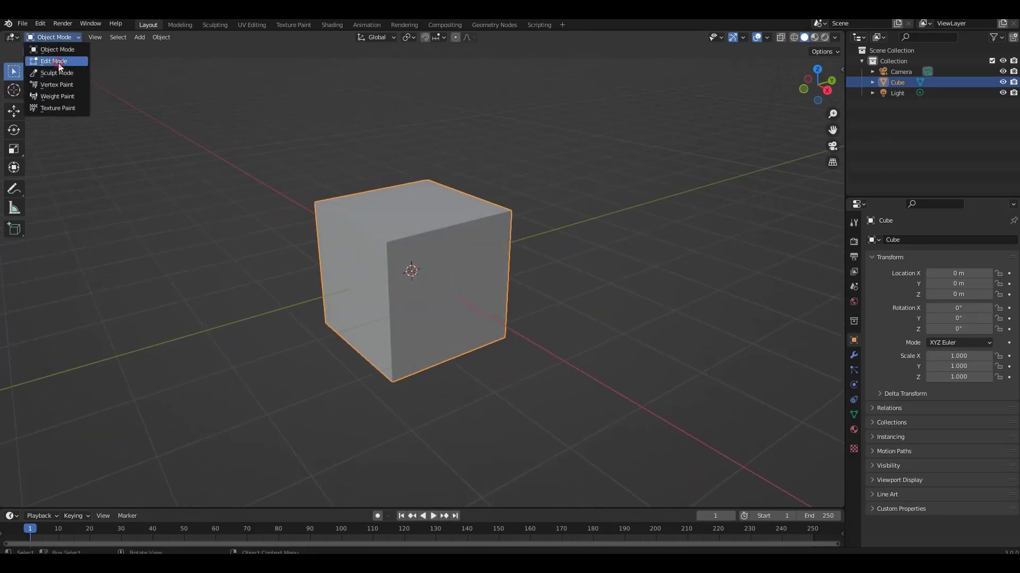
left_click(53, 61)
Step: Subdivide the cube's mesh with Number of Cuts set to 3
scroll(409, 255, "up", 3)
scroll(368, 235, "up", 1)
middle_click_drag(368, 234, 336, 220)
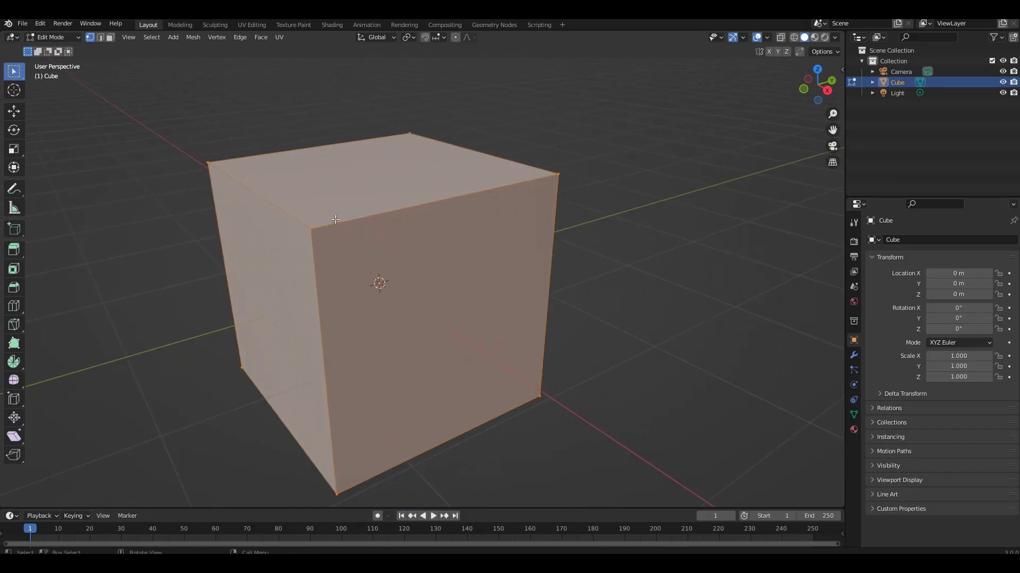
right_click(345, 174)
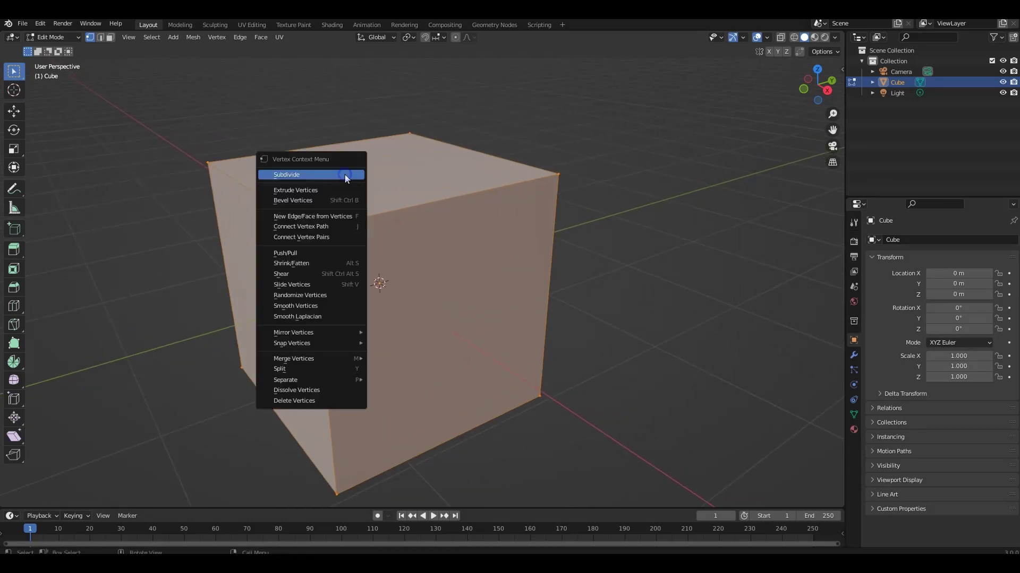
left_click(336, 174)
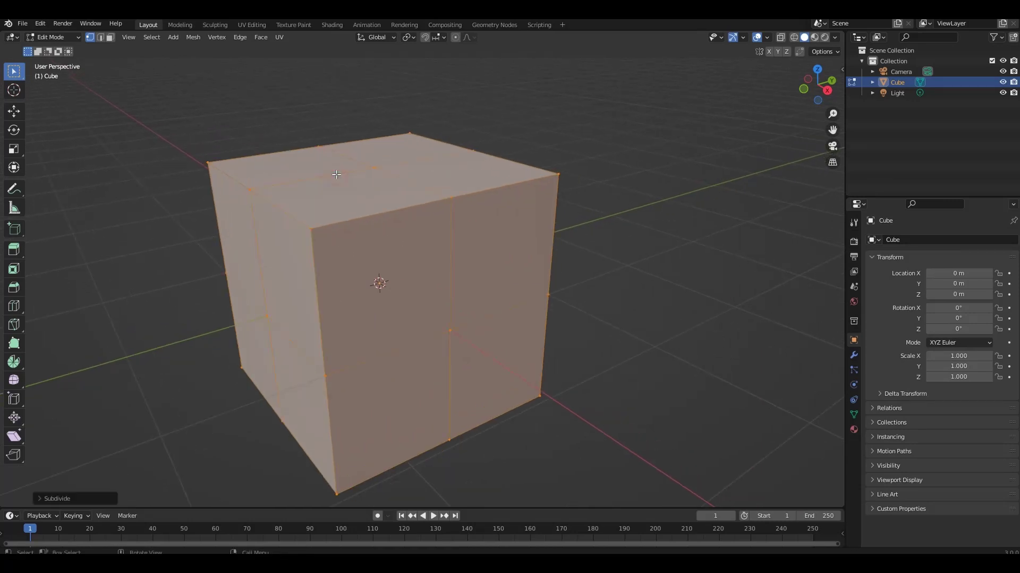
left_click(39, 499)
left_click(174, 425)
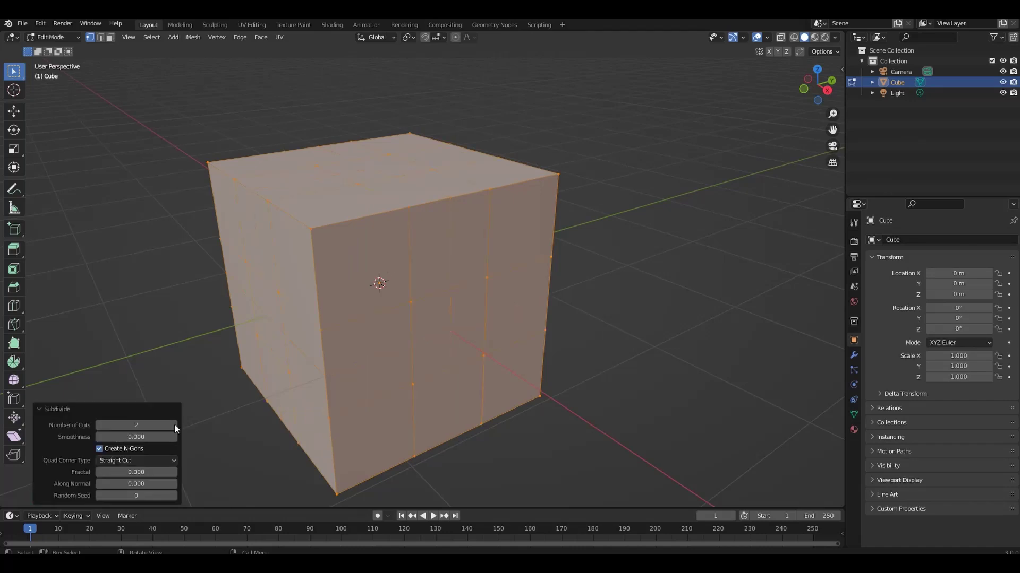
left_click(175, 425)
Step: Try an individual inset of the cube's faces and inspect the result from several angles
key("i")
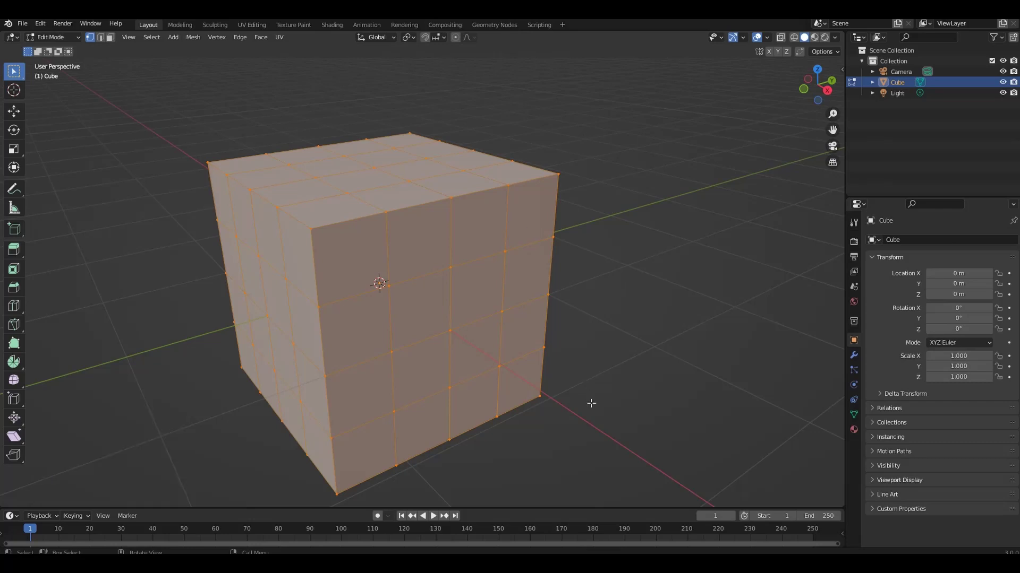
left_click(538, 356)
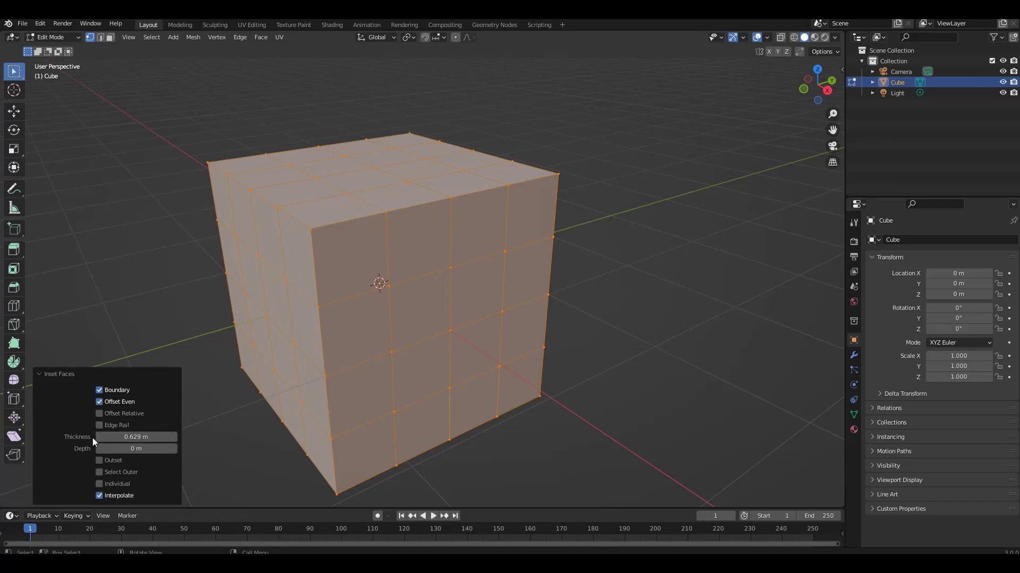
left_click(99, 484)
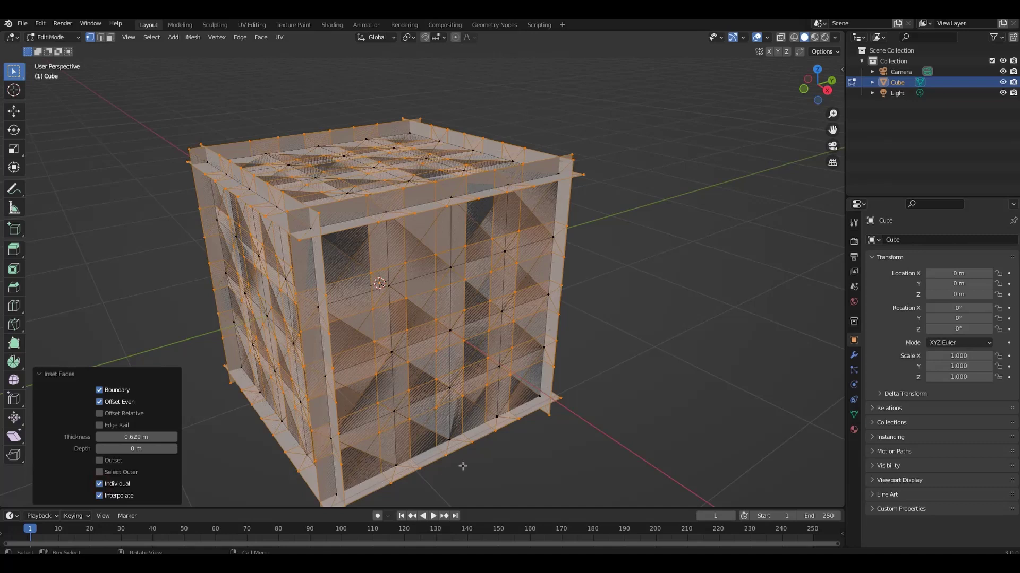
key("ctrl+z")
key("ctrl+z")
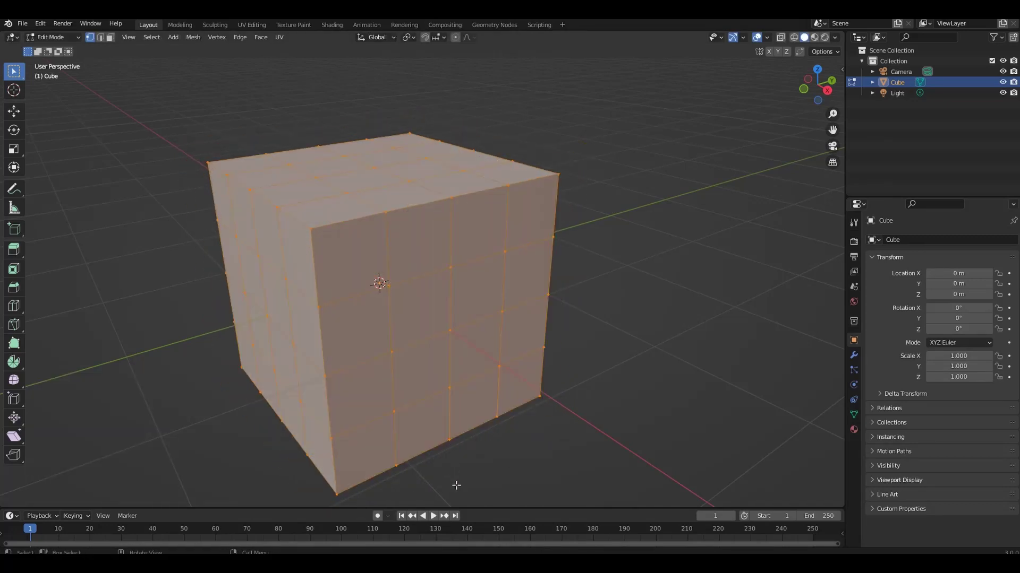
key("i")
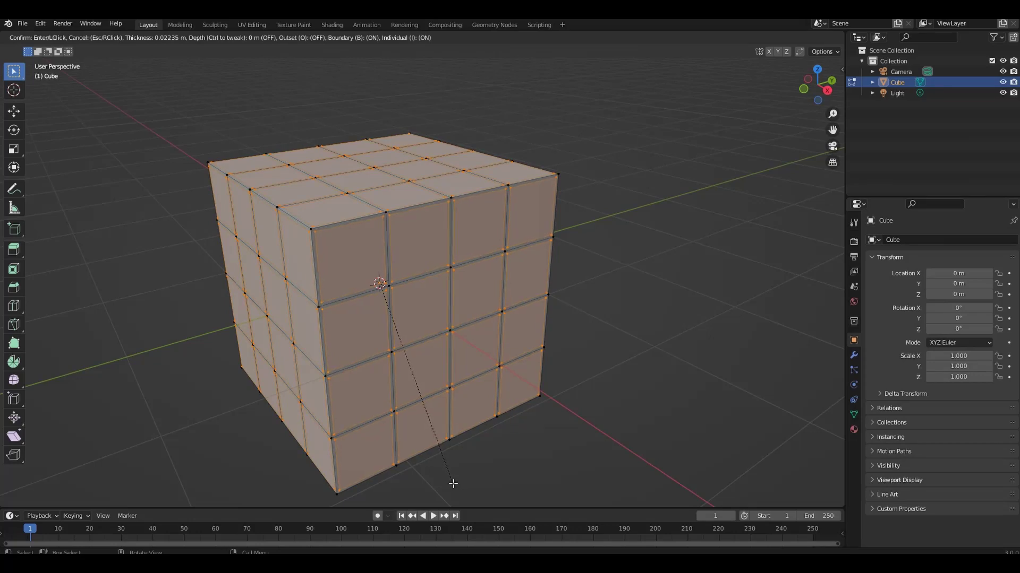
left_click(451, 483)
middle_click_drag(451, 483, 415, 219)
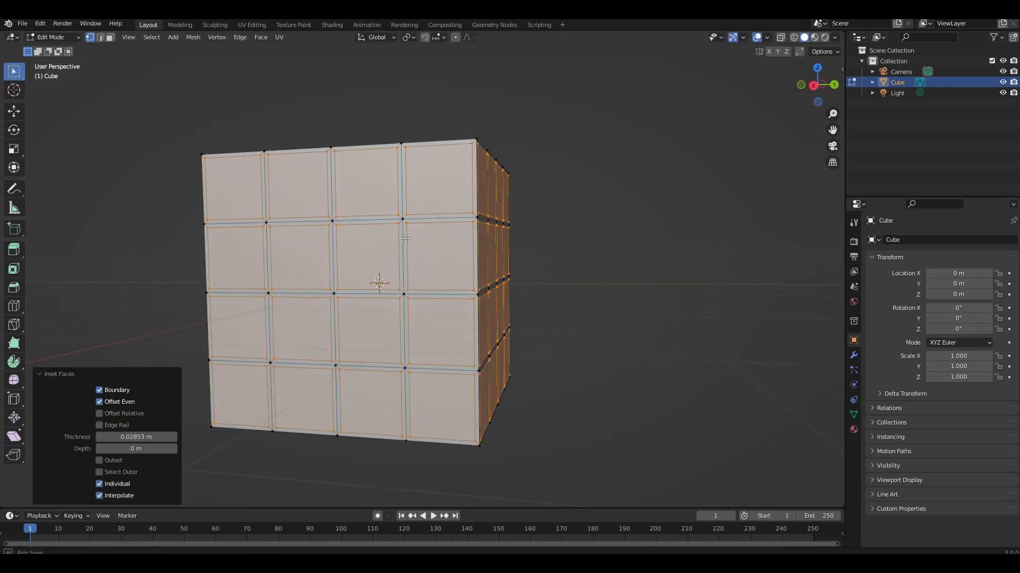
scroll(415, 219, "up", 6)
scroll(415, 219, "down", 3)
middle_click_drag(510, 255, 538, 372)
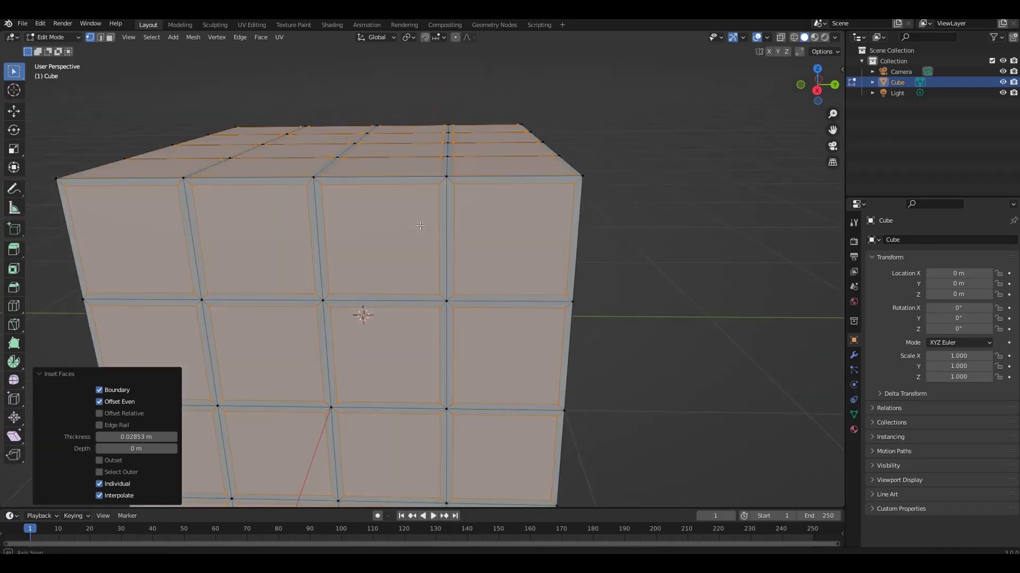
Step: Redo the individual face inset with a thin 0.01412 m thickness
key("ctrl+z")
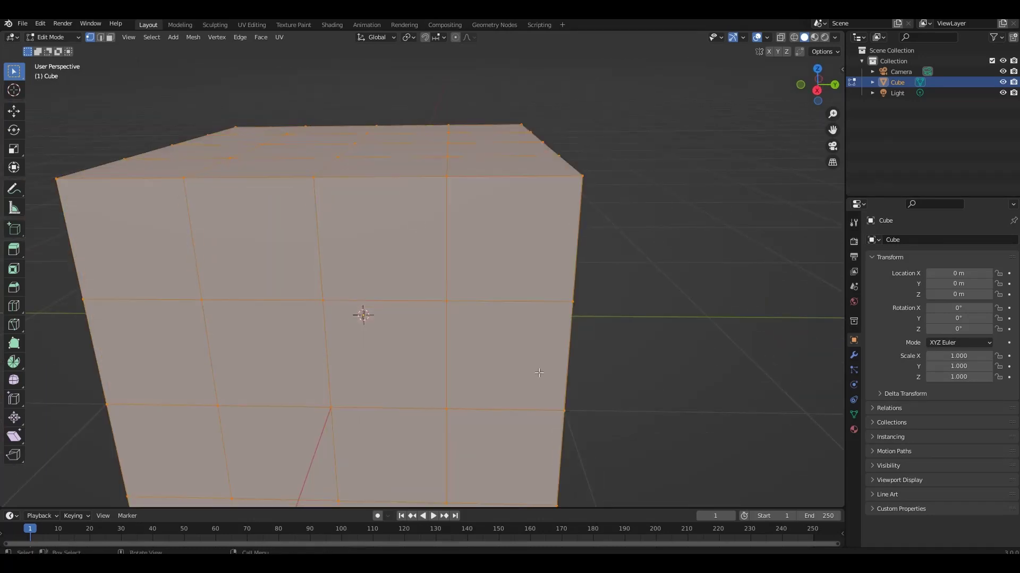
key("i")
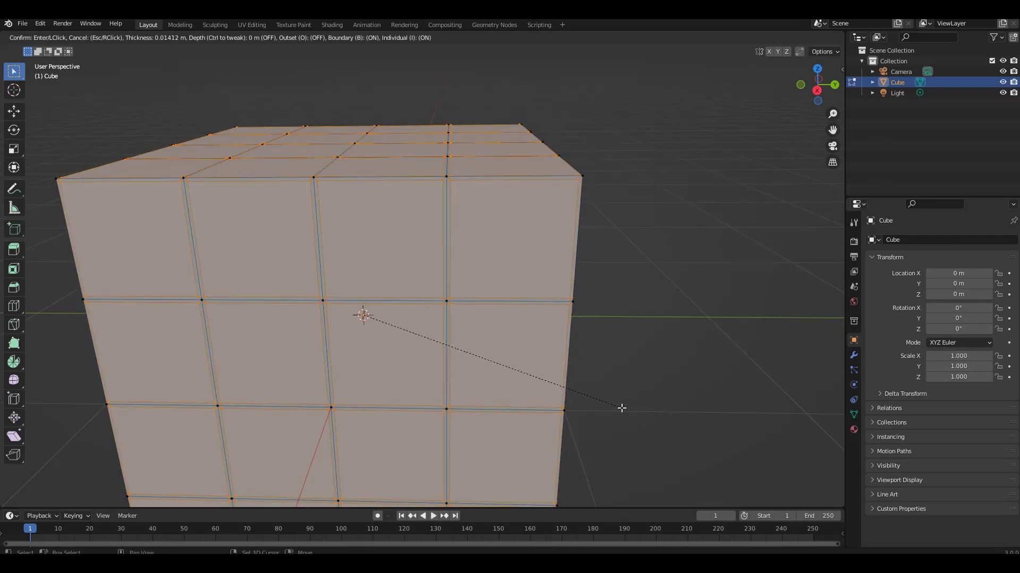
left_click(621, 408)
middle_click_drag(613, 406, 503, 353)
scroll(516, 357, "down", 2)
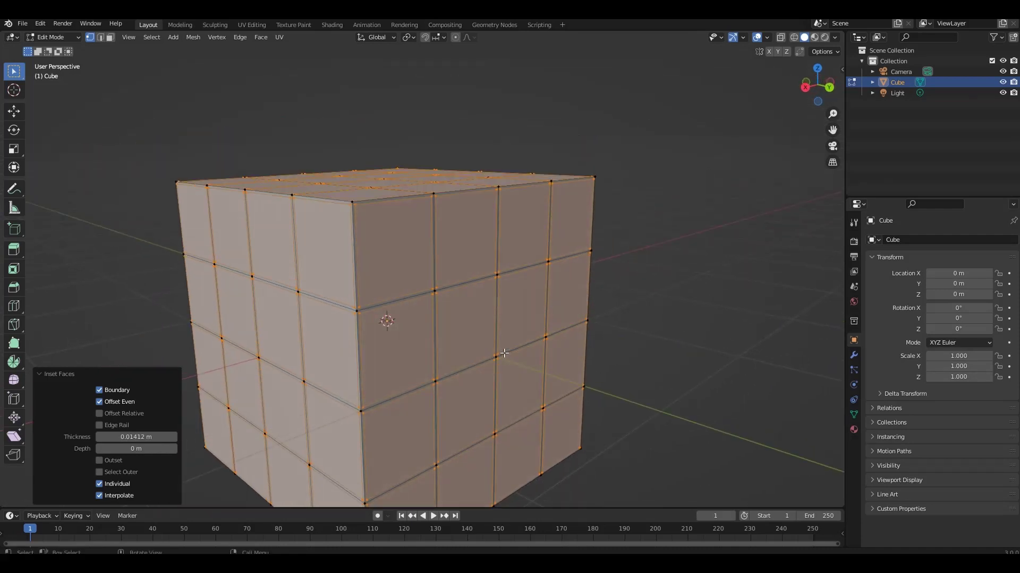
Step: Extrude the inset tiles about 0.07 m along their normals and return to Object Mode
key("e")
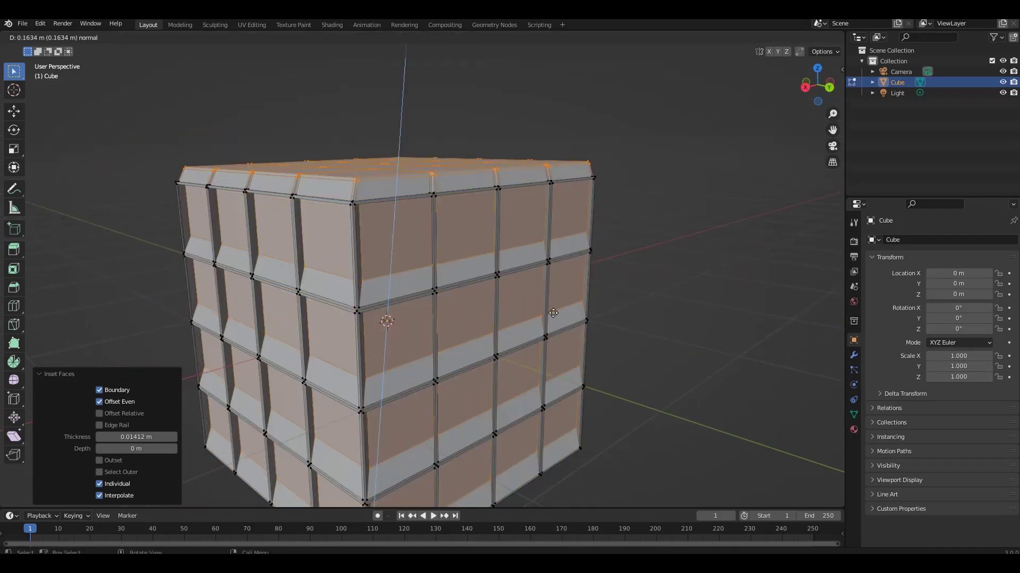
key("Escape")
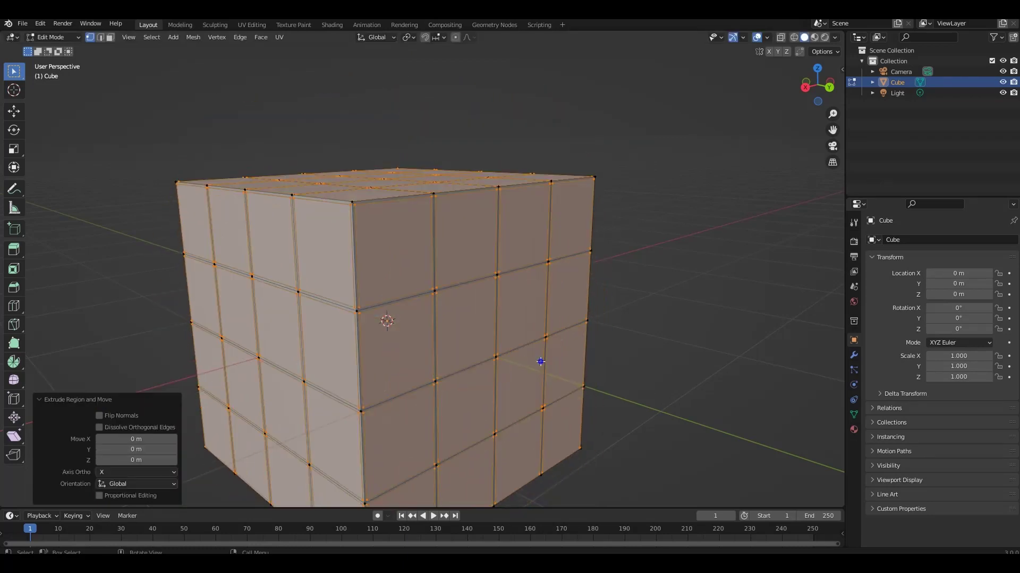
key("ctrl+z")
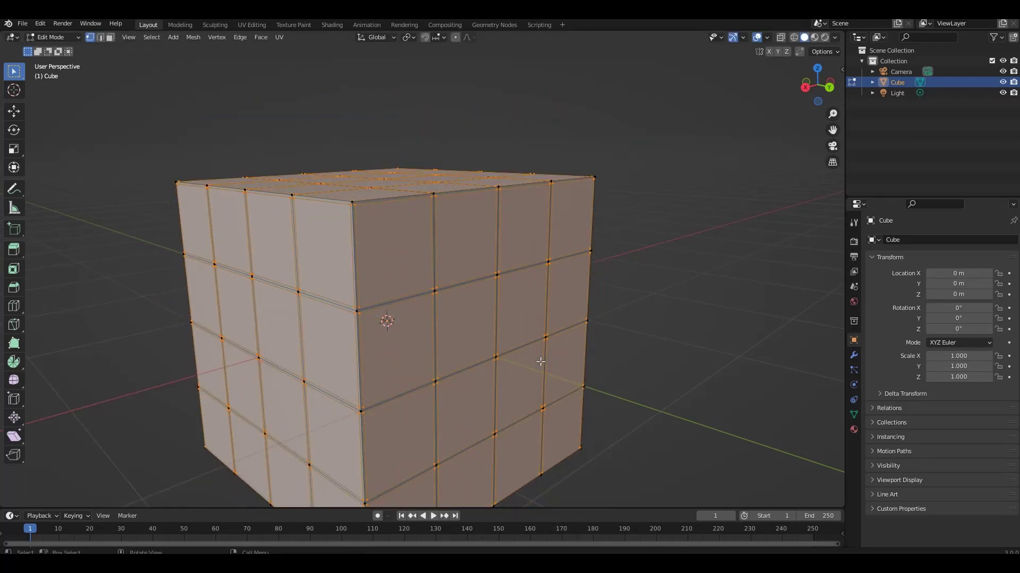
key("alt+e")
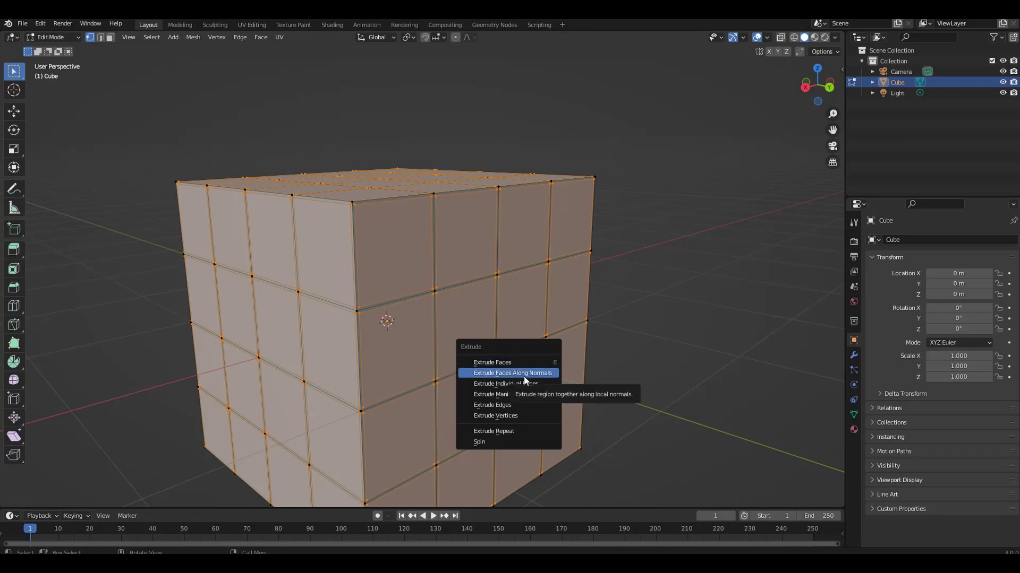
left_click(524, 376)
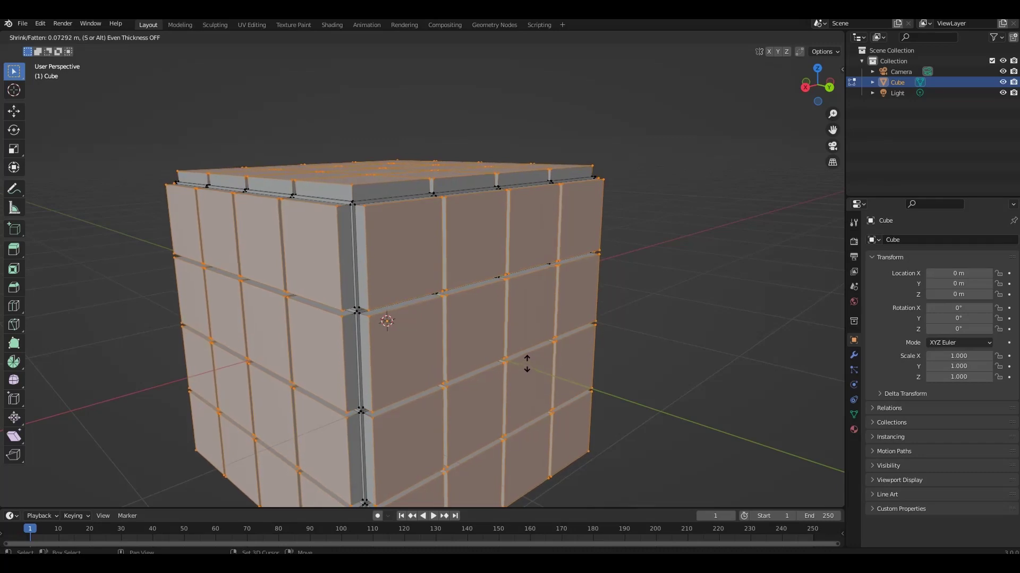
left_click(528, 366)
key("Tab")
middle_click_drag(529, 367, 373, 346)
scroll(461, 290, "up", 3)
mouse_move(460, 290)
middle_mouse_down()
mouse_move(457, 308)
mouse_move(444, 256)
mouse_move(444, 321)
mouse_move(544, 280)
middle_mouse_up()
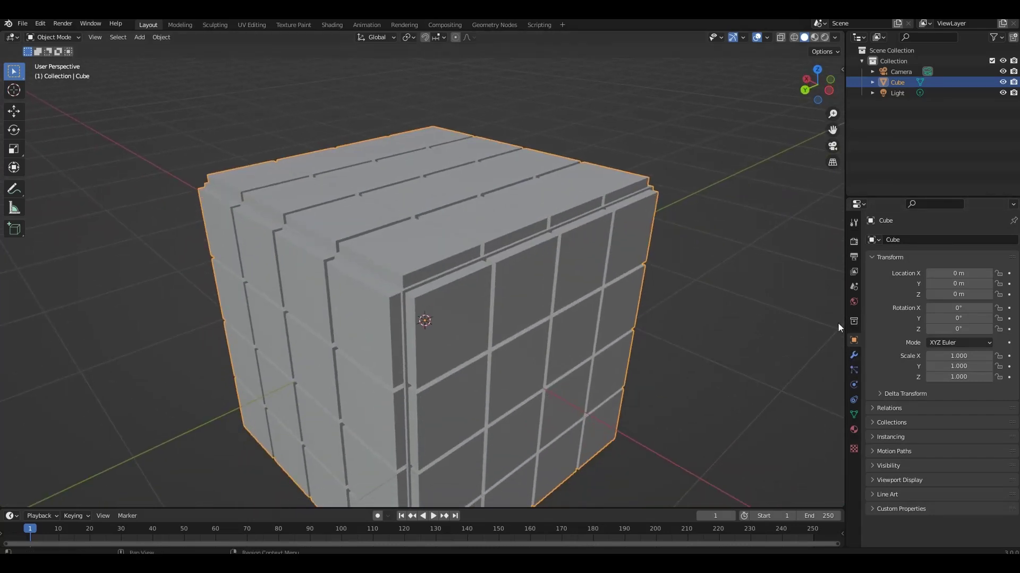
Step: Add an Array modifier to the cube with count 9 and Factor X 2
left_click(853, 355)
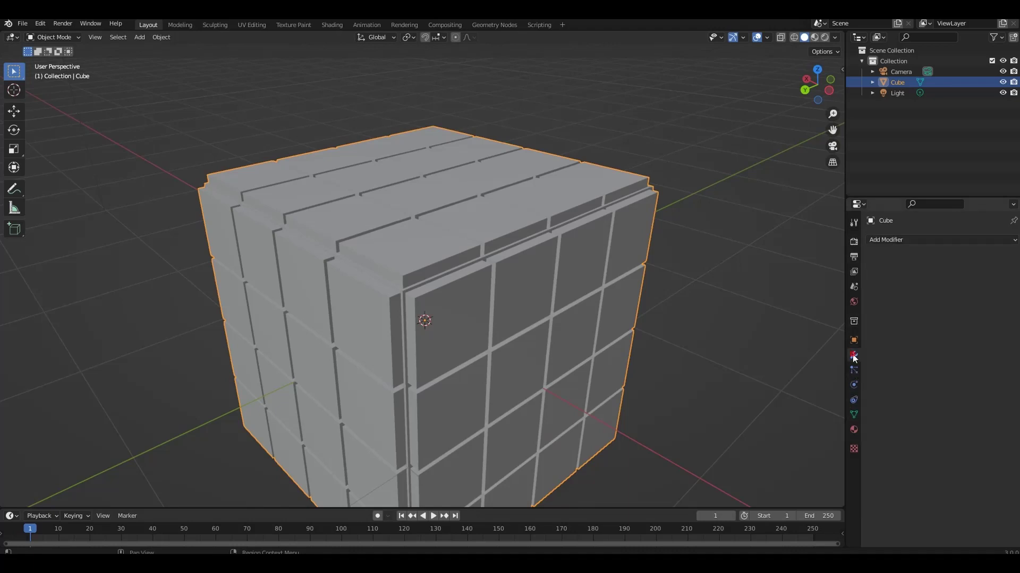
left_click(892, 240)
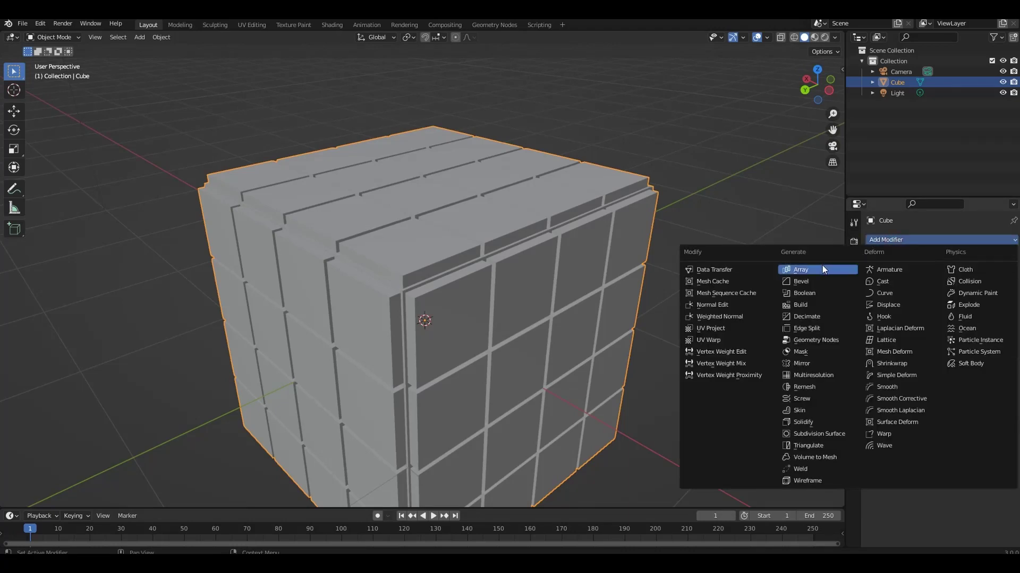
left_click(788, 268)
scroll(697, 253, "down", 3)
scroll(601, 257, "down", 1)
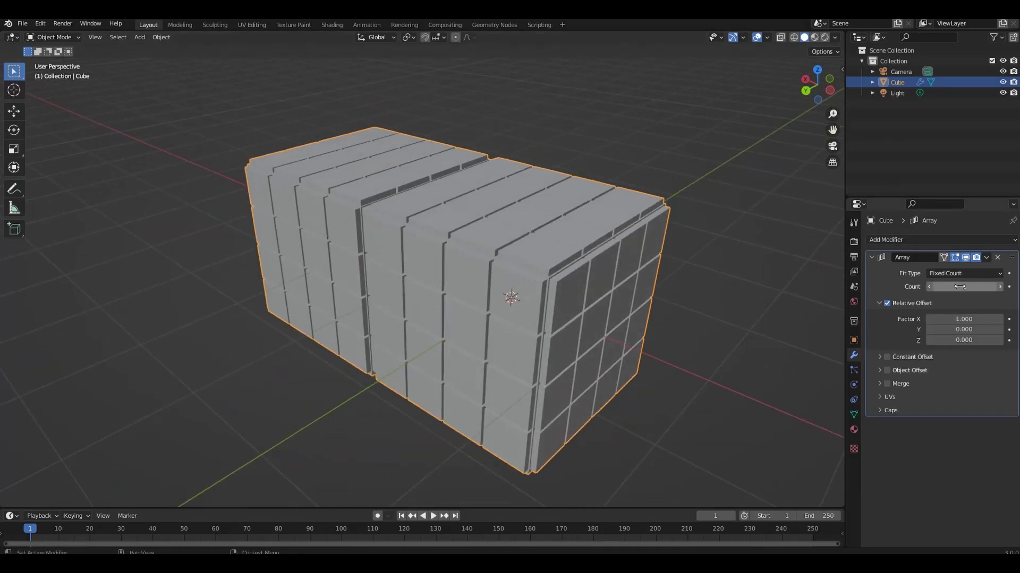
left_click_drag(964, 287, 993, 287)
mouse_move(964, 319)
left_mouse_down()
mouse_move(983, 319)
mouse_move(962, 286)
left_mouse_up()
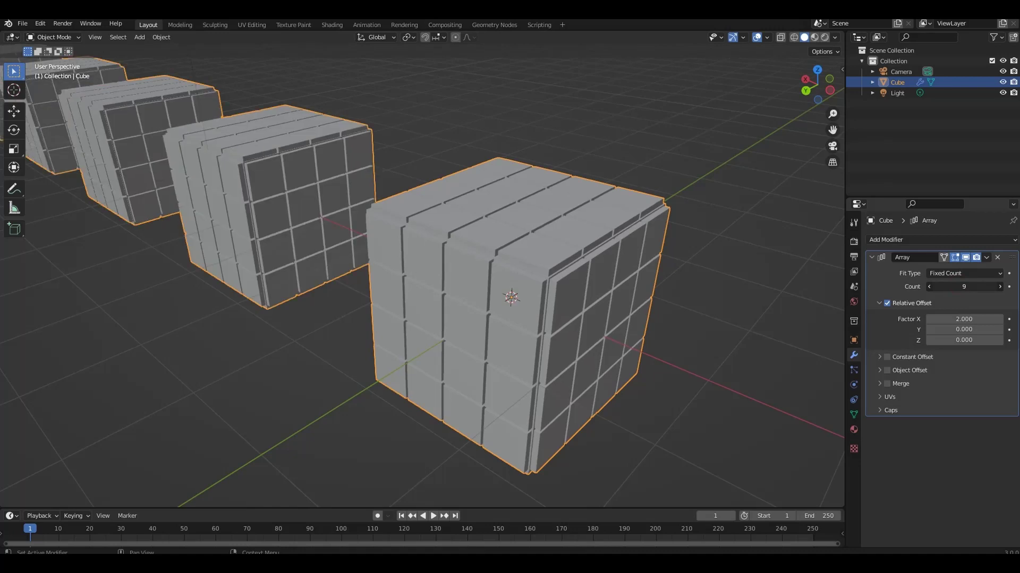
Step: Reduce the array offset, then delete the Array modifier entirely
scroll(626, 263, "down", 2)
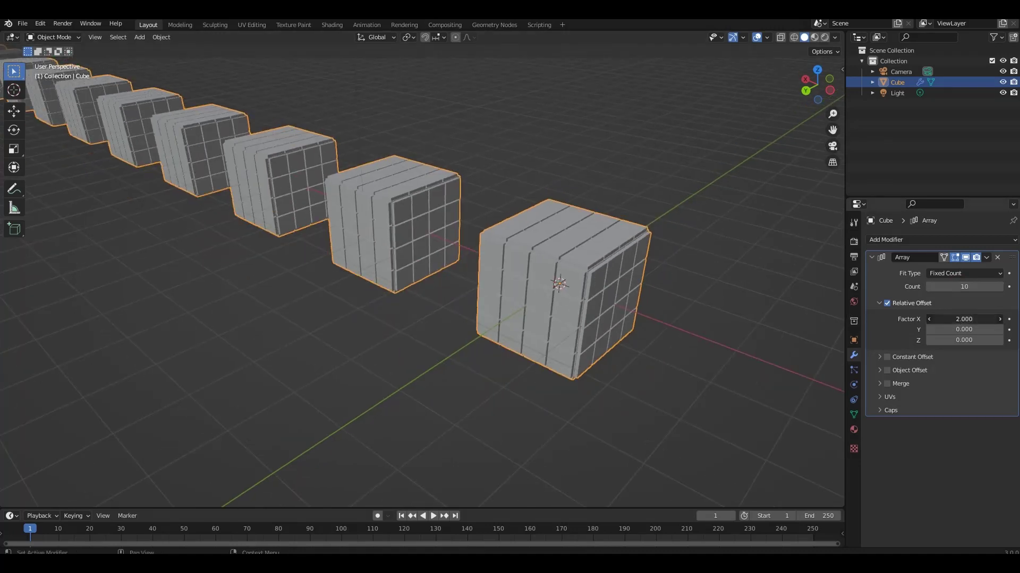
mouse_move(964, 318)
left_mouse_down()
mouse_move(940, 319)
mouse_move(964, 318)
left_mouse_up()
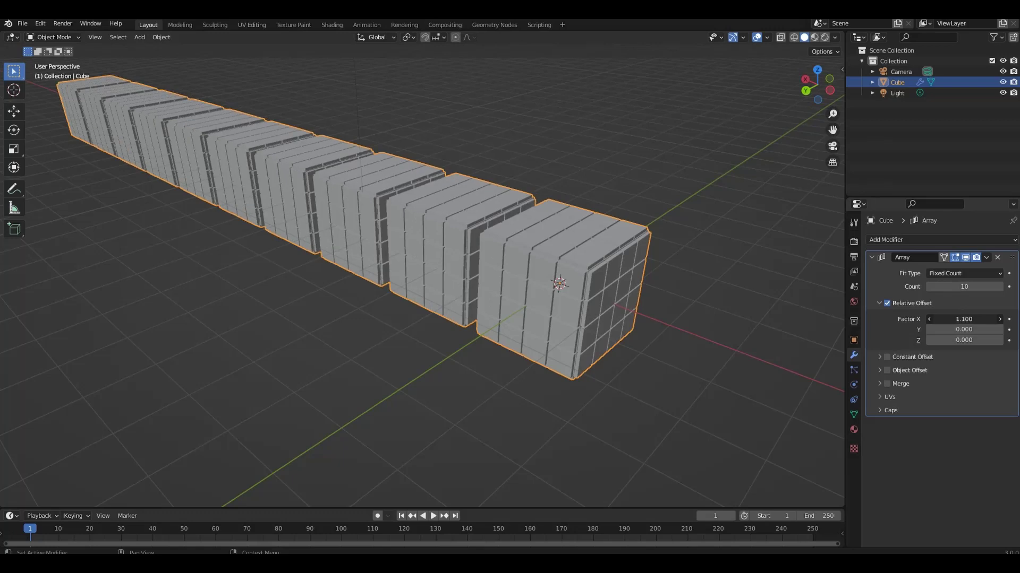
left_click(997, 258)
left_click(904, 240)
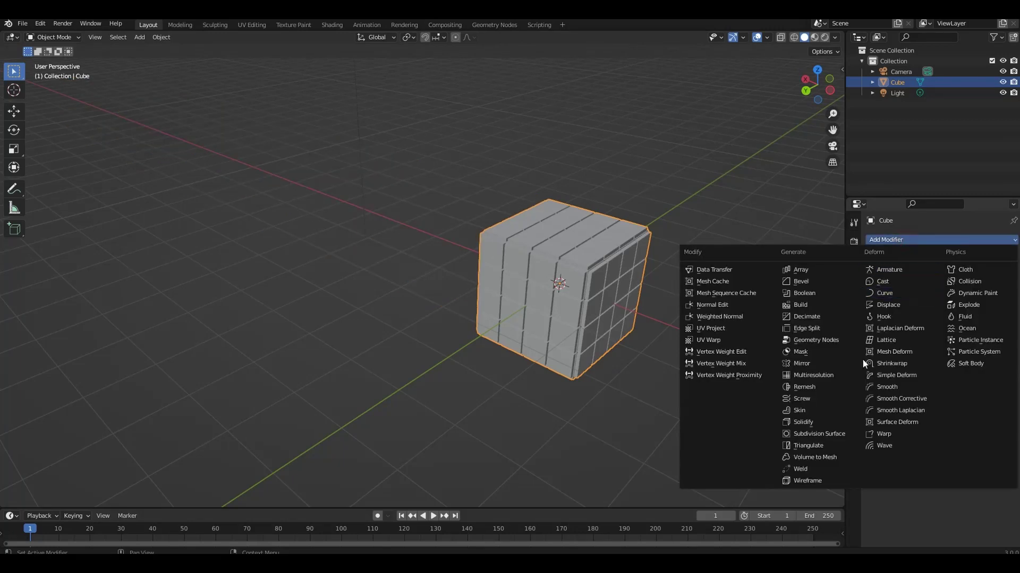
left_click(835, 434)
scroll(576, 279, "up", 3)
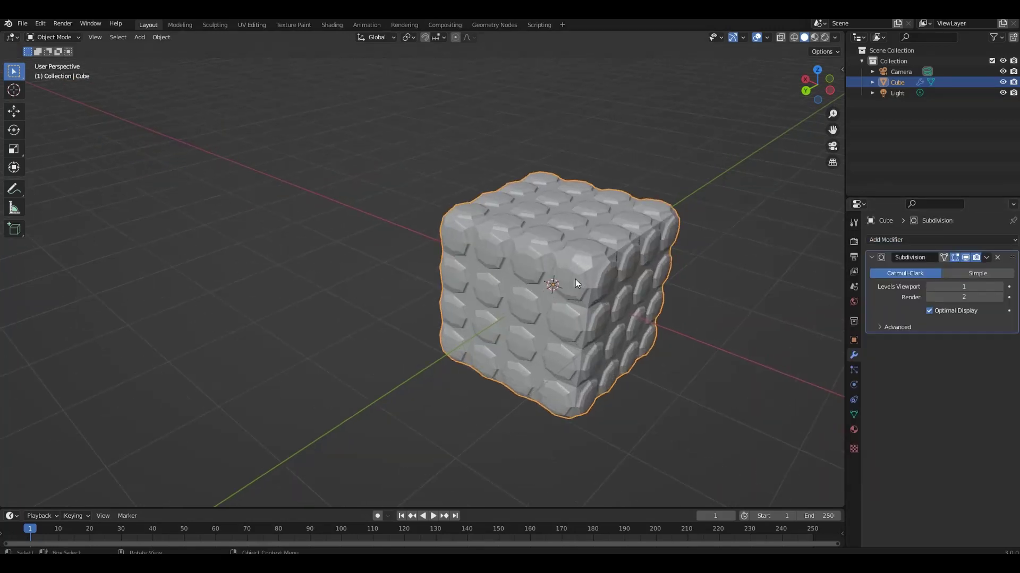
scroll(611, 291, "up", 3)
mouse_move(611, 291)
middle_mouse_down()
mouse_move(601, 280)
mouse_move(614, 279)
middle_mouse_up()
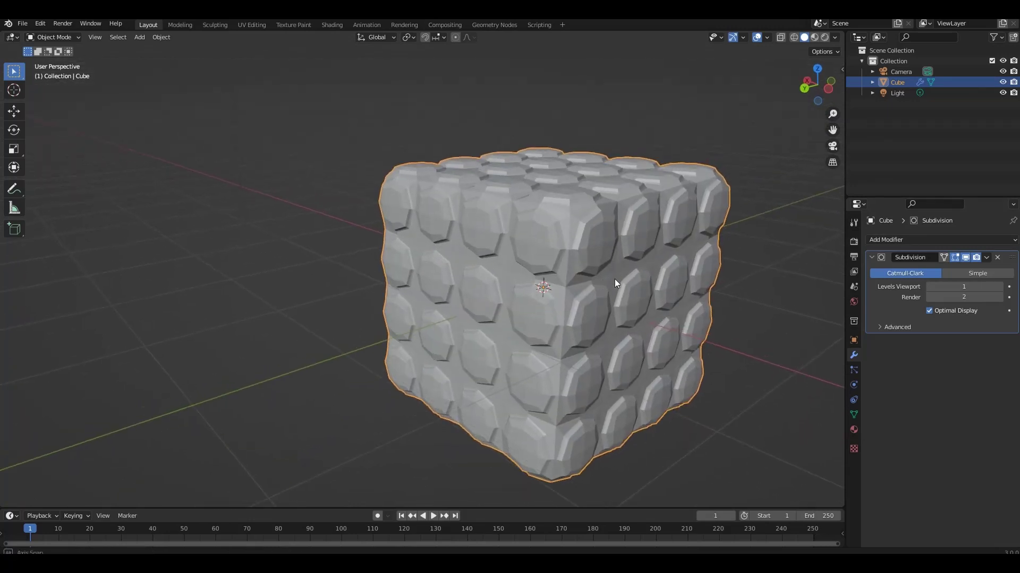
left_click(999, 258)
left_click(918, 241)
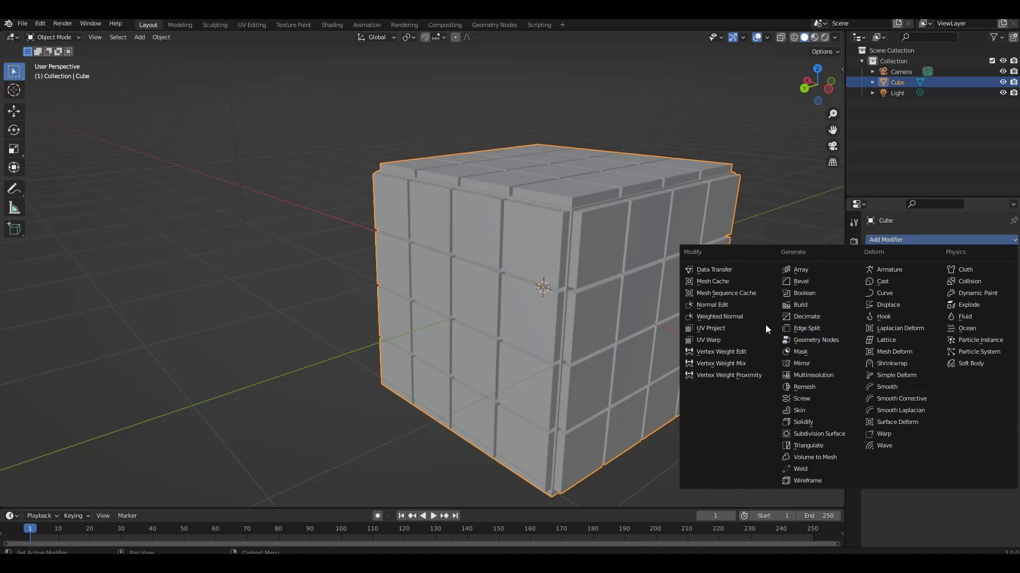
mouse_move(818, 363)
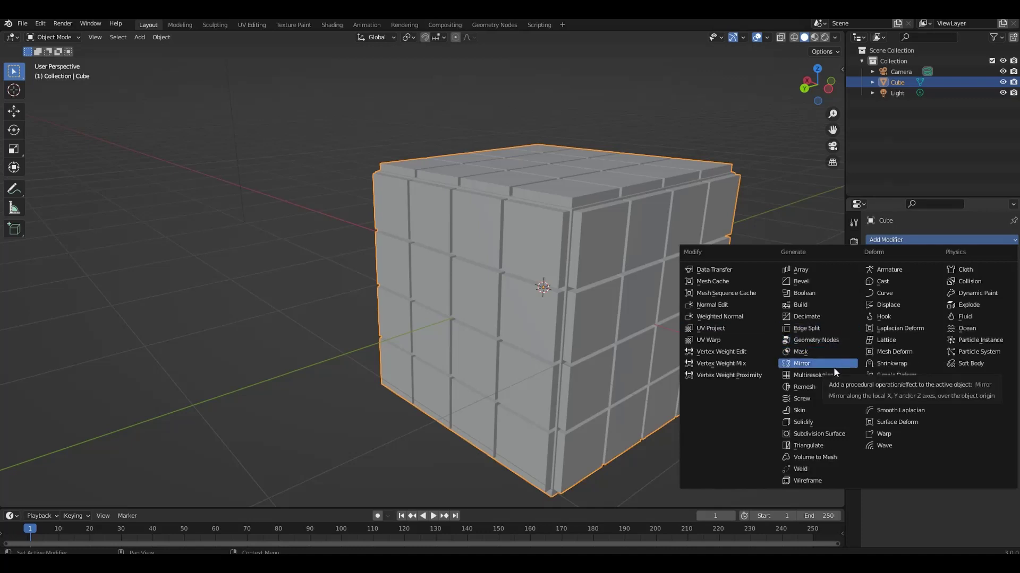
Step: Add a Bevel modifier with 0.1 m offset and 2 segments, then inspect the cube
left_click(802, 281)
scroll(542, 193, "up", 2)
scroll(552, 197, "up", 2)
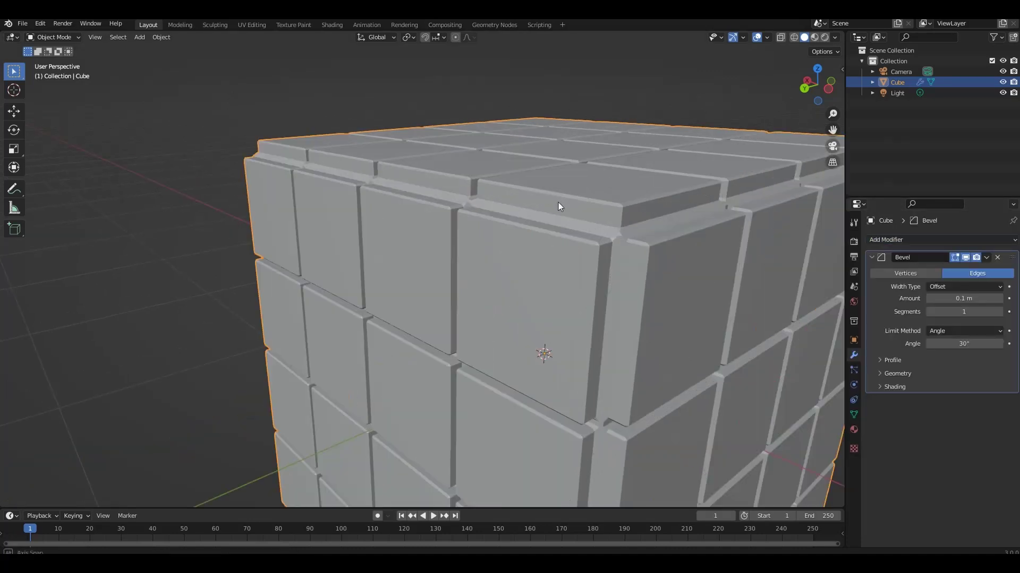
scroll(556, 208, "up", 1)
scroll(554, 206, "up", 2)
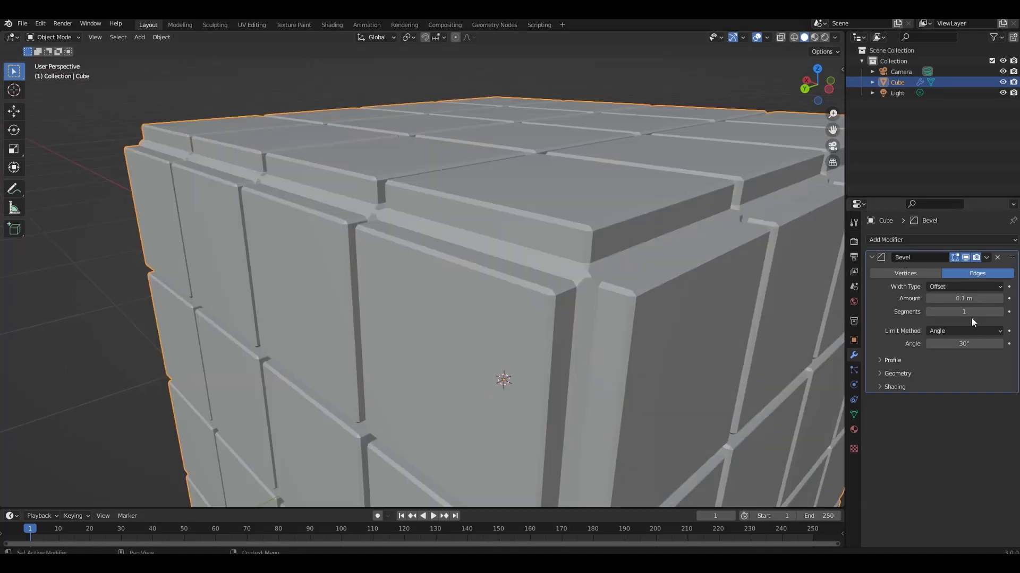
scroll(584, 202, "up", 3)
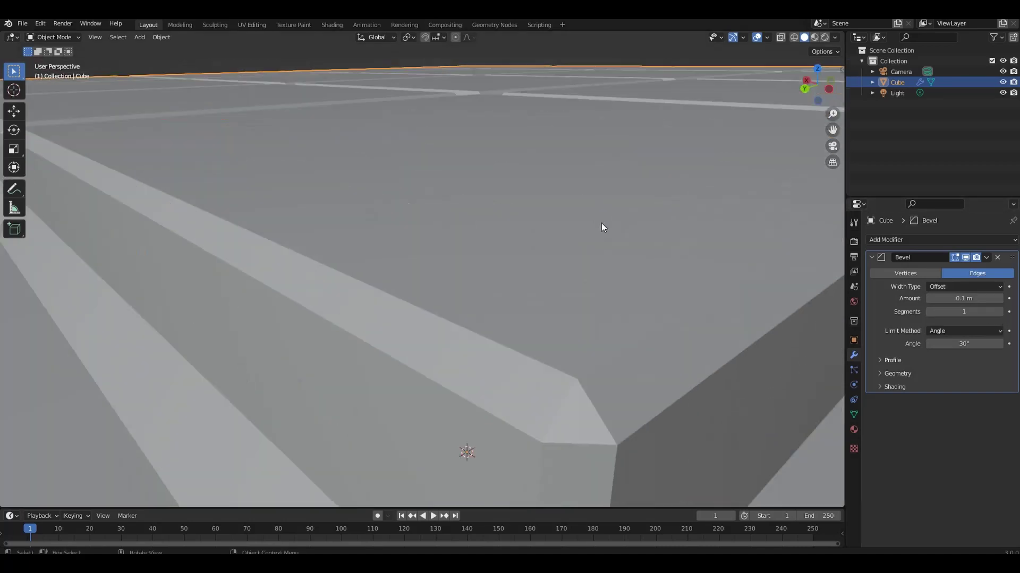
scroll(597, 218, "up", 2)
scroll(589, 215, "down", 2)
scroll(589, 220, "down", 1)
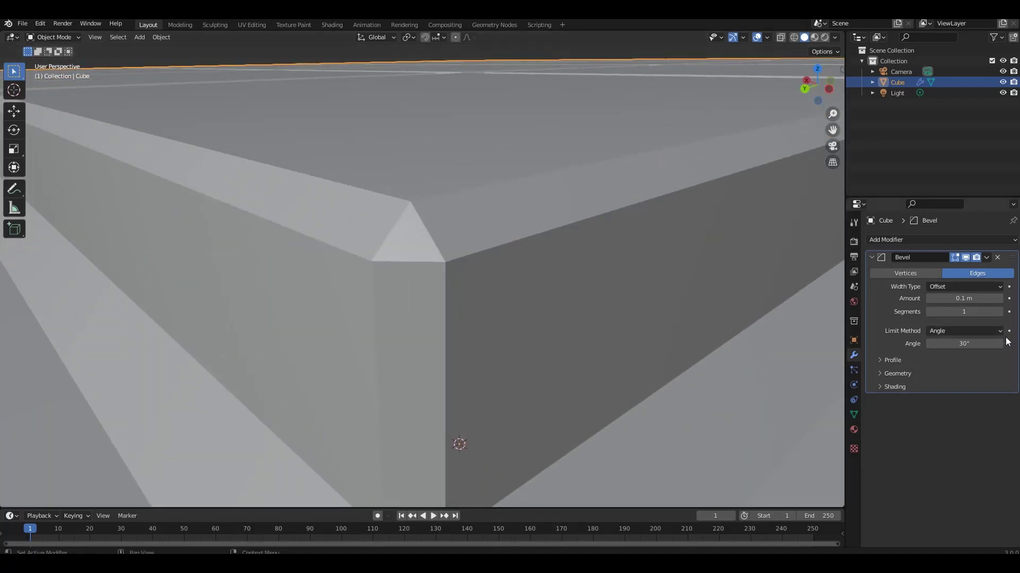
left_click(998, 312)
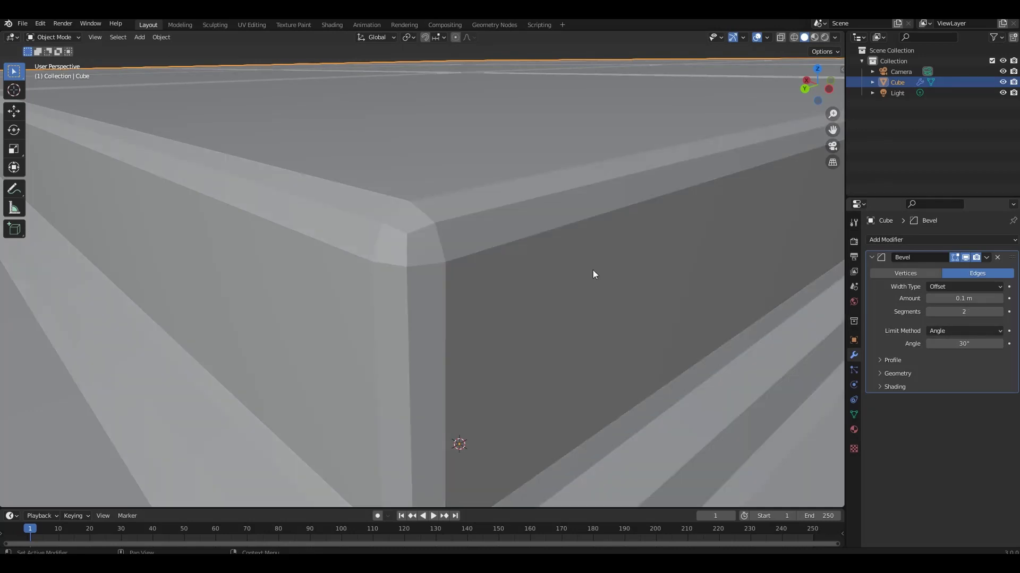
scroll(388, 225, "down", 2)
scroll(390, 229, "down", 2)
scroll(394, 228, "down", 3)
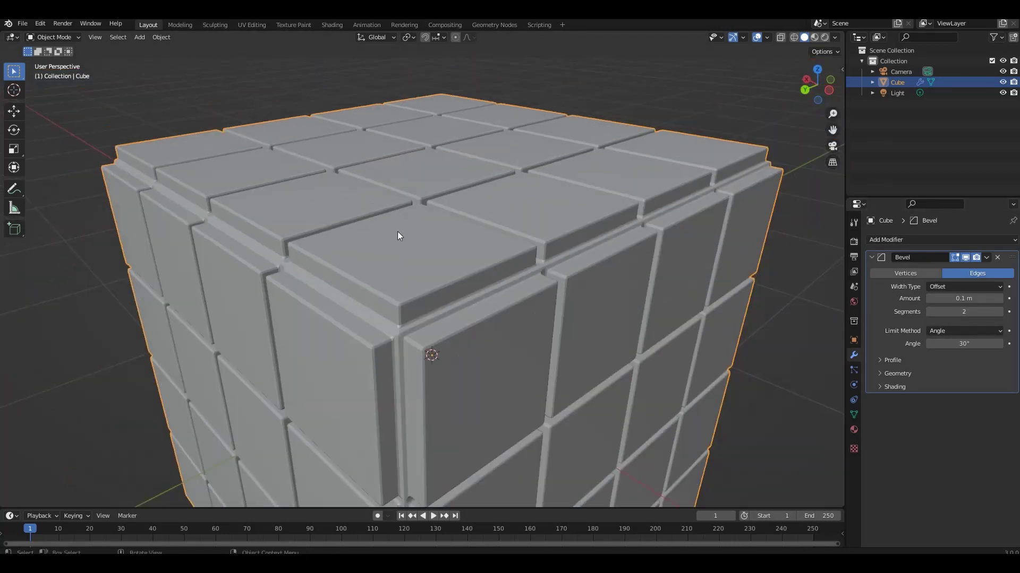
scroll(397, 231, "down", 2)
mouse_move(553, 229)
middle_mouse_down()
mouse_move(428, 235)
mouse_move(569, 254)
mouse_move(582, 244)
middle_mouse_up()
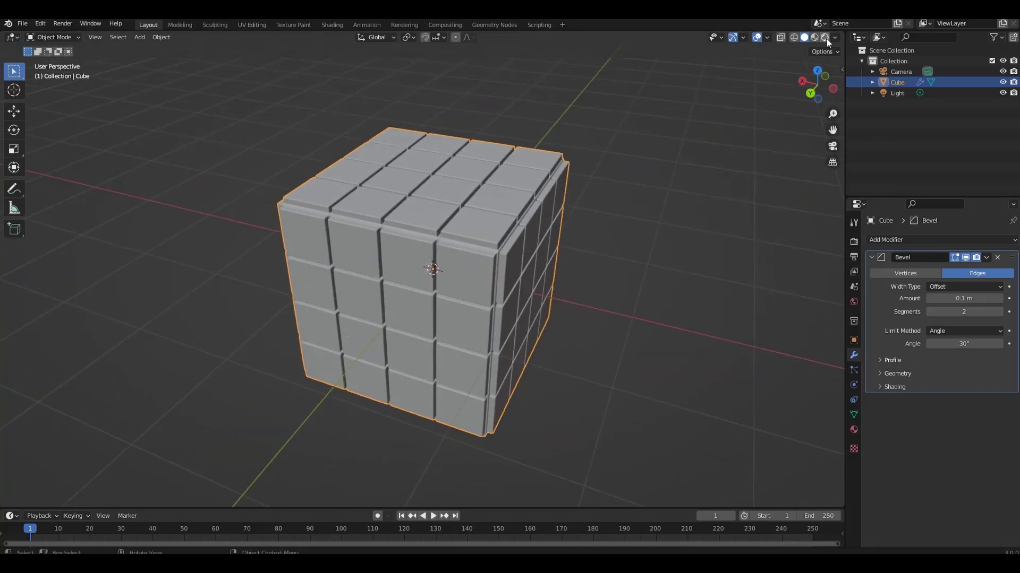
Step: Check the render engine list in Render Properties
left_click(853, 241)
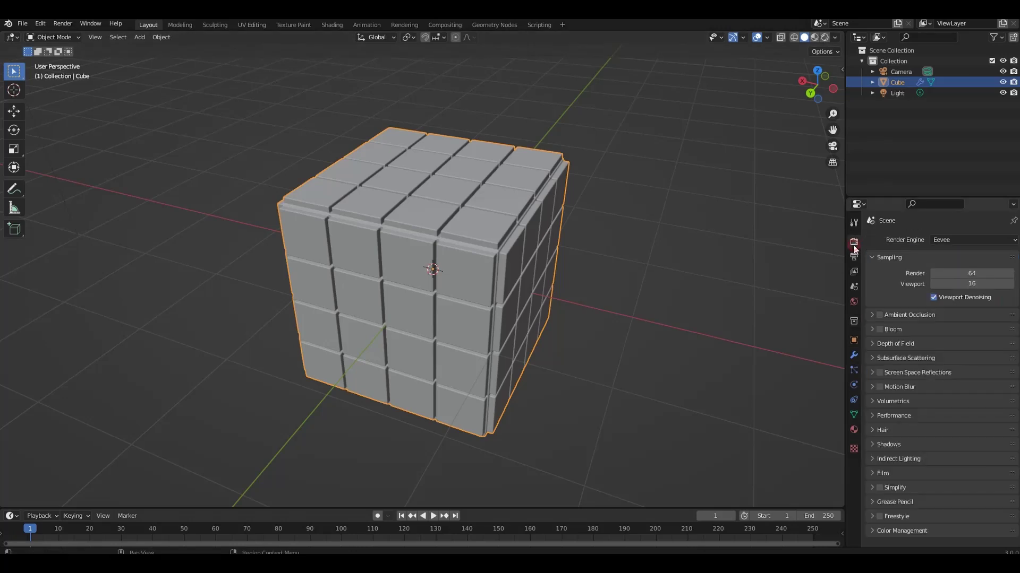
left_click(946, 241)
middle_click_drag(602, 232, 577, 223)
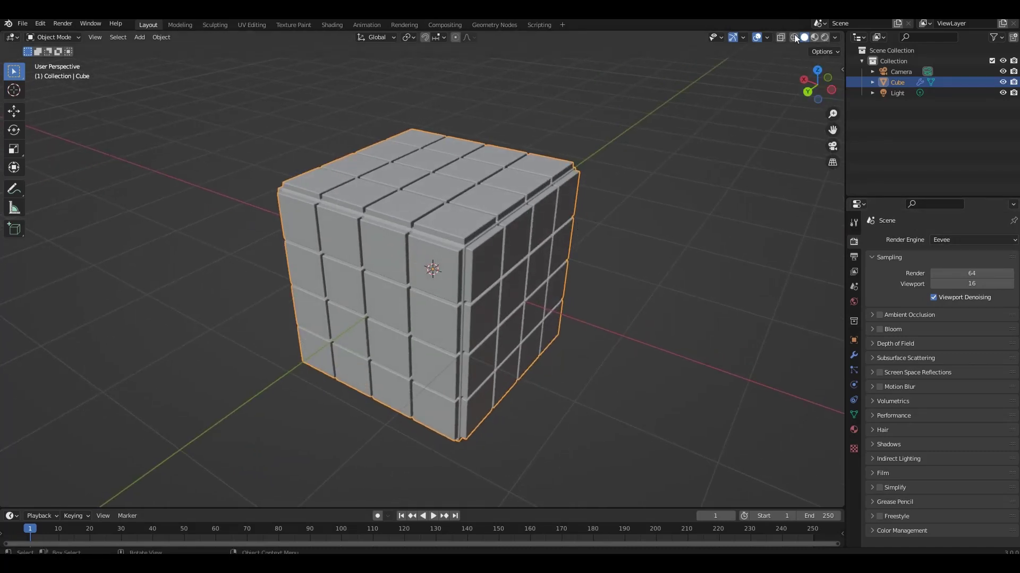
middle_click_drag(802, 43, 797, 57)
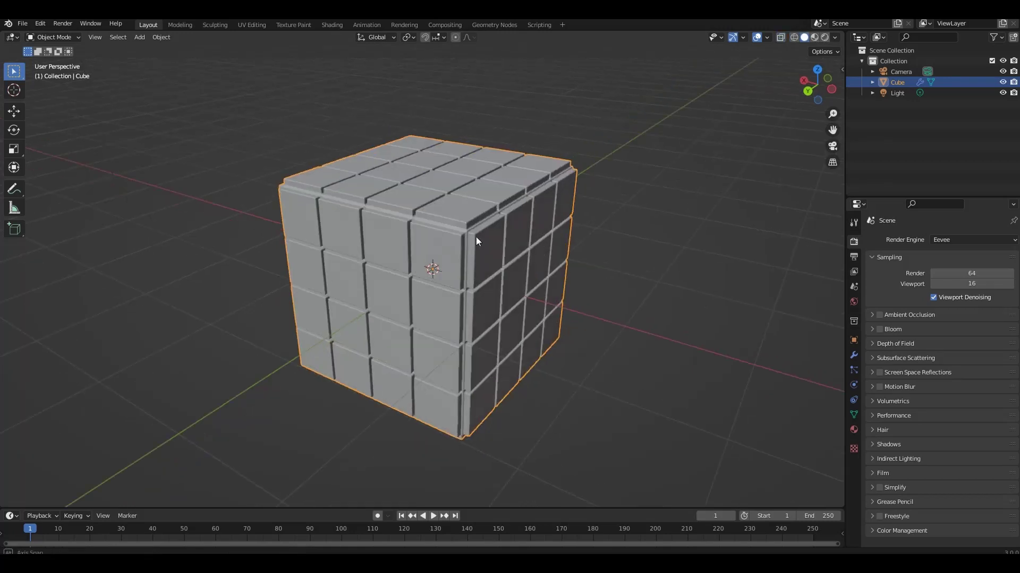
Step: Cycle viewport shading through Wireframe, Solid and Material Preview to Rendered
left_click(794, 37)
middle_click_drag(634, 182, 575, 219)
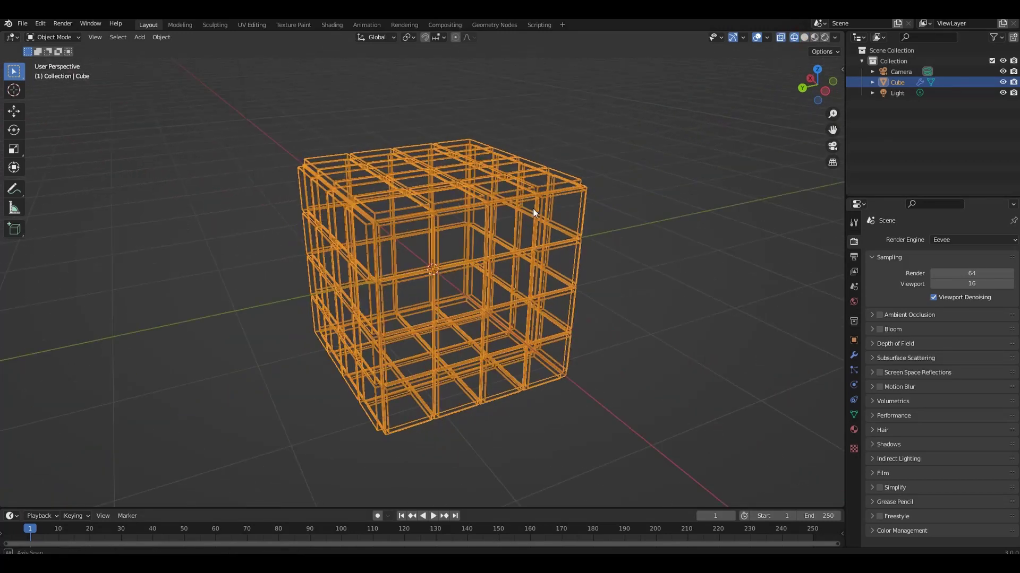
left_click(805, 38)
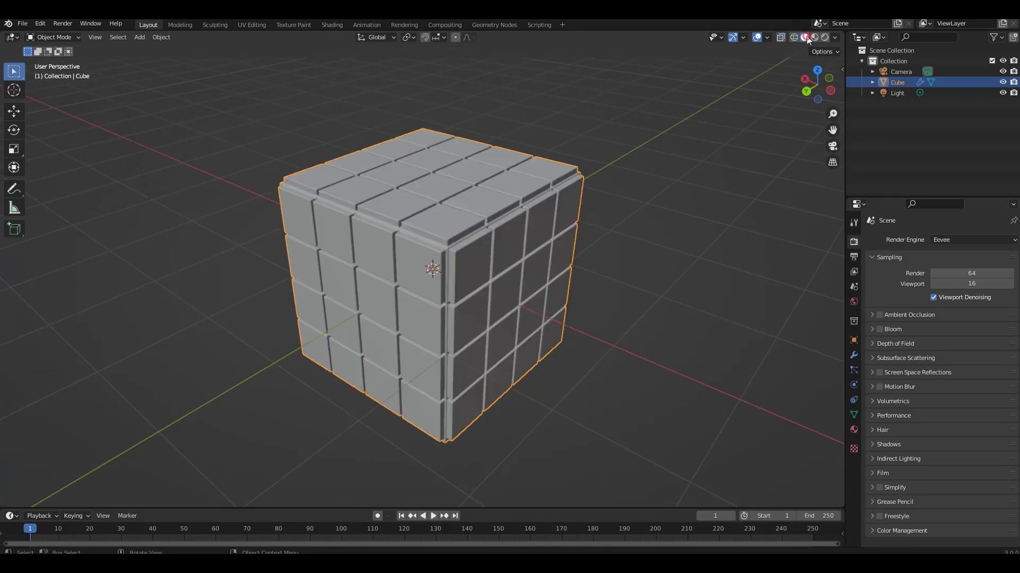
mouse_move(527, 265)
middle_mouse_down()
mouse_move(512, 250)
mouse_move(521, 257)
middle_mouse_up()
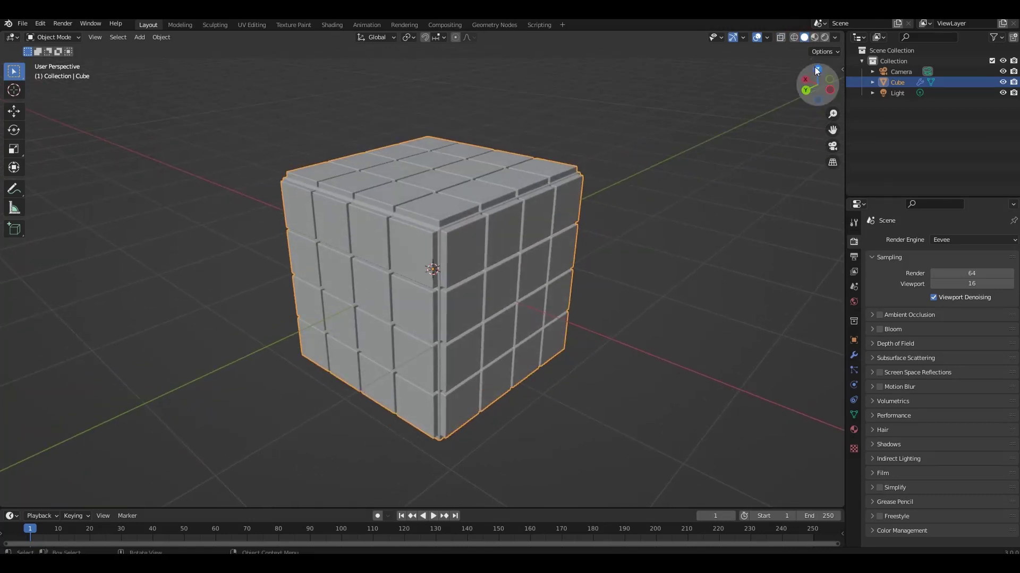
left_click(816, 39)
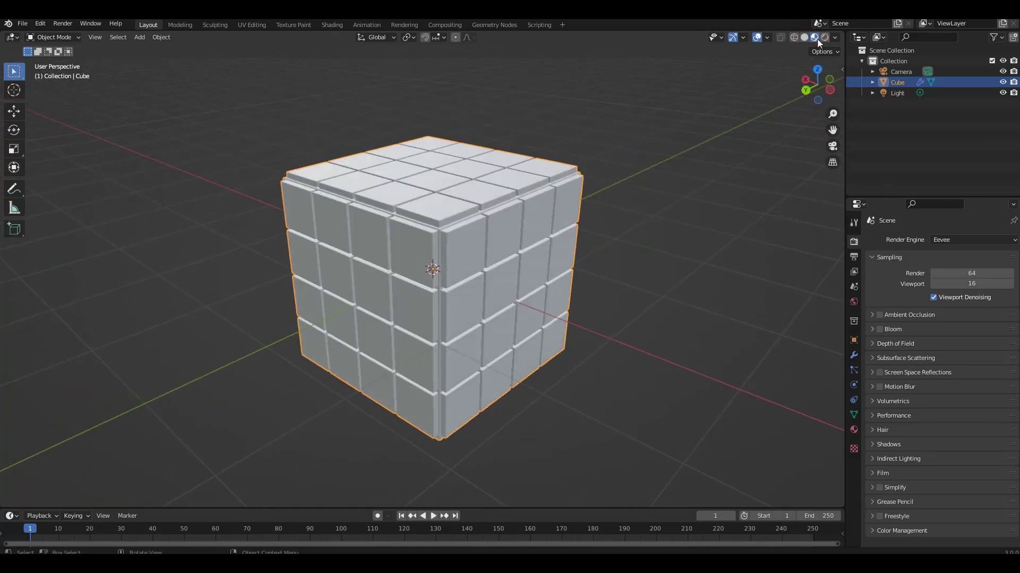
left_click(826, 37)
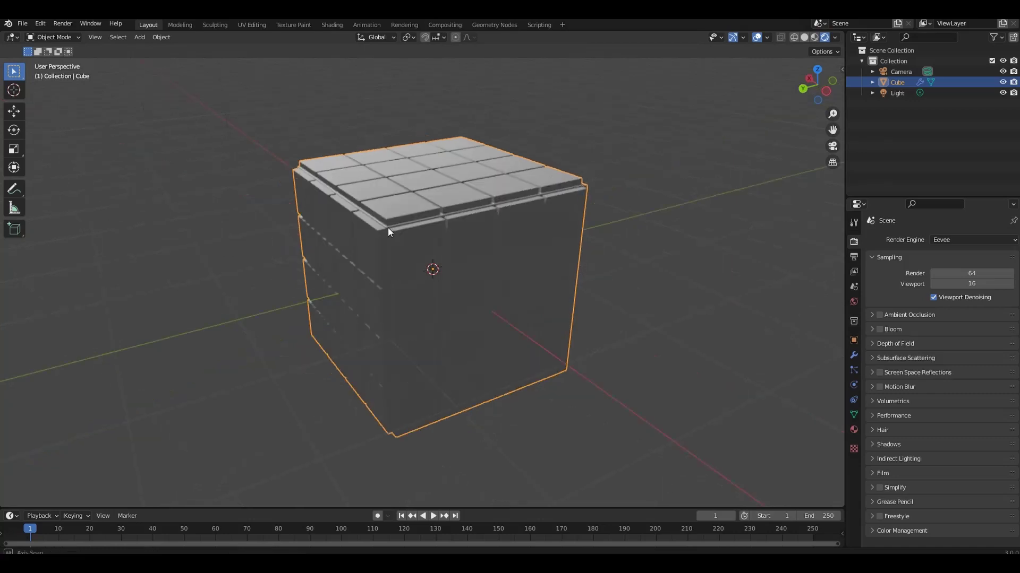
middle_click_drag(388, 227, 433, 234)
scroll(431, 231, "down", 2)
scroll(414, 222, "down", 2)
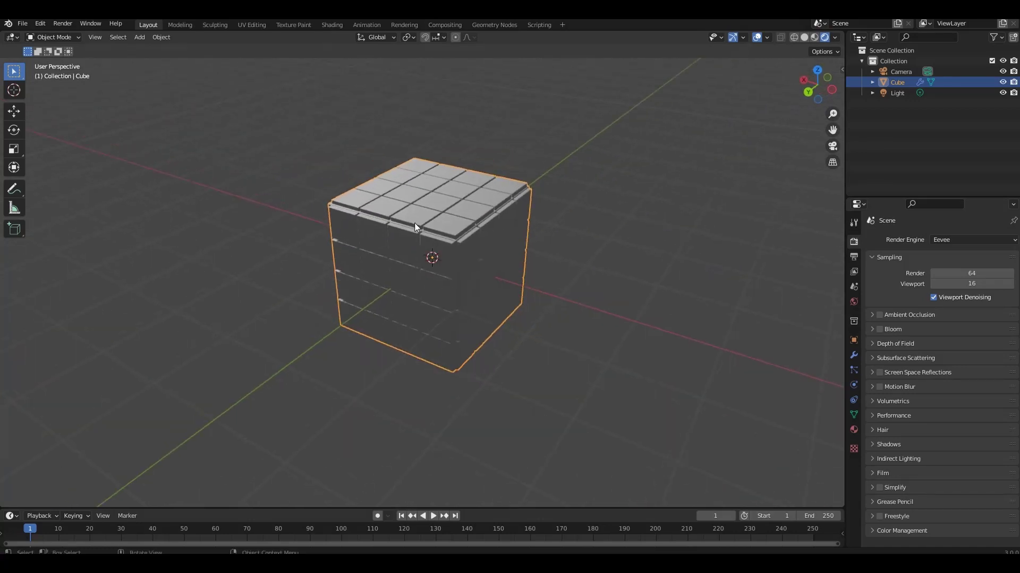
scroll(414, 222, "down", 2)
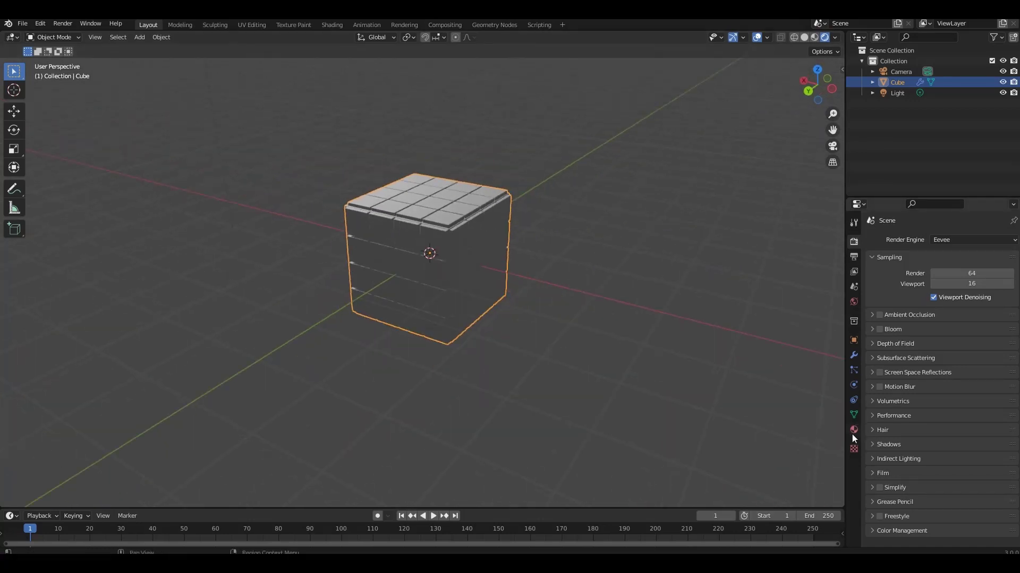
left_click(854, 223)
Step: Replace the cube's default material with a new Material.001
left_click_drag(856, 223, 859, 429)
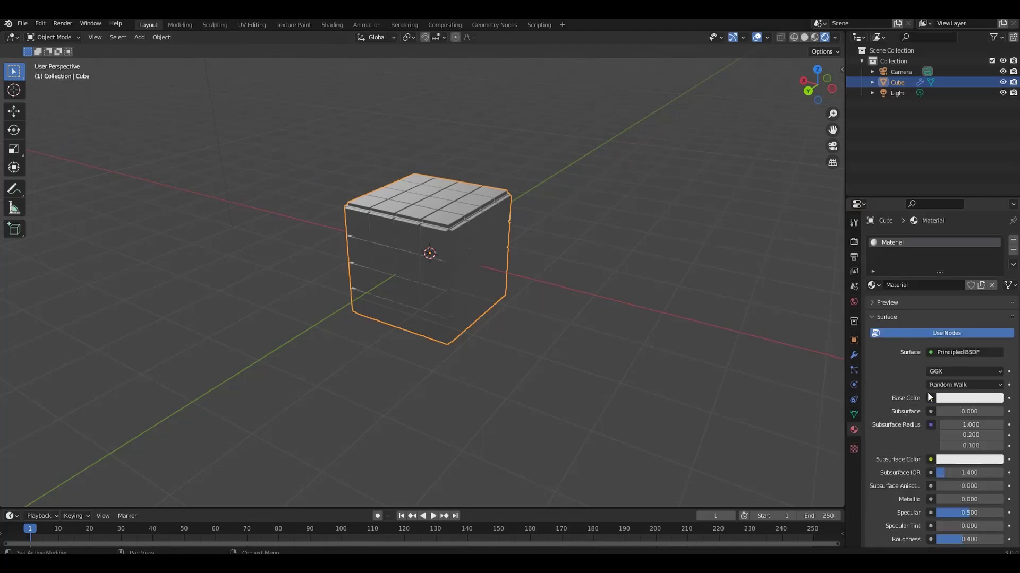
scroll(414, 183, "up", 2)
scroll(414, 182, "up", 2)
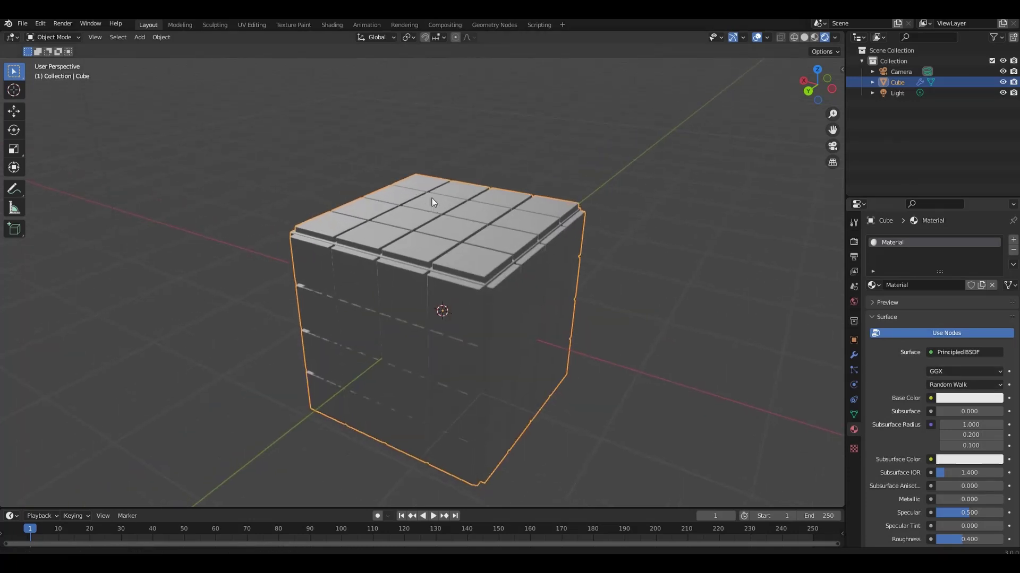
mouse_move(436, 210)
middle_mouse_down()
mouse_move(452, 266)
mouse_move(439, 253)
middle_mouse_up()
scroll(451, 239, "down", 2)
left_click(1014, 250)
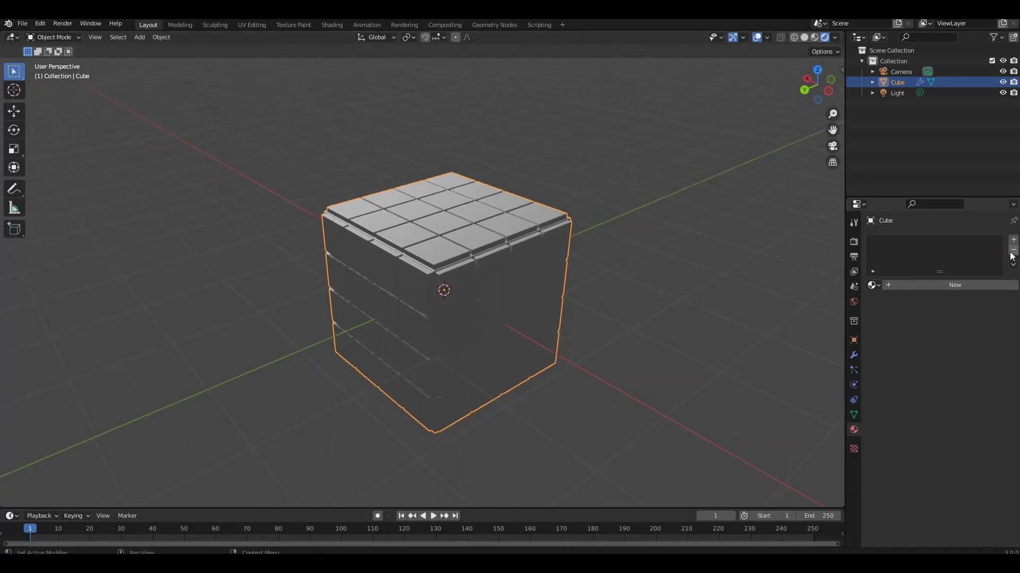
left_click(1013, 240)
left_click(945, 286)
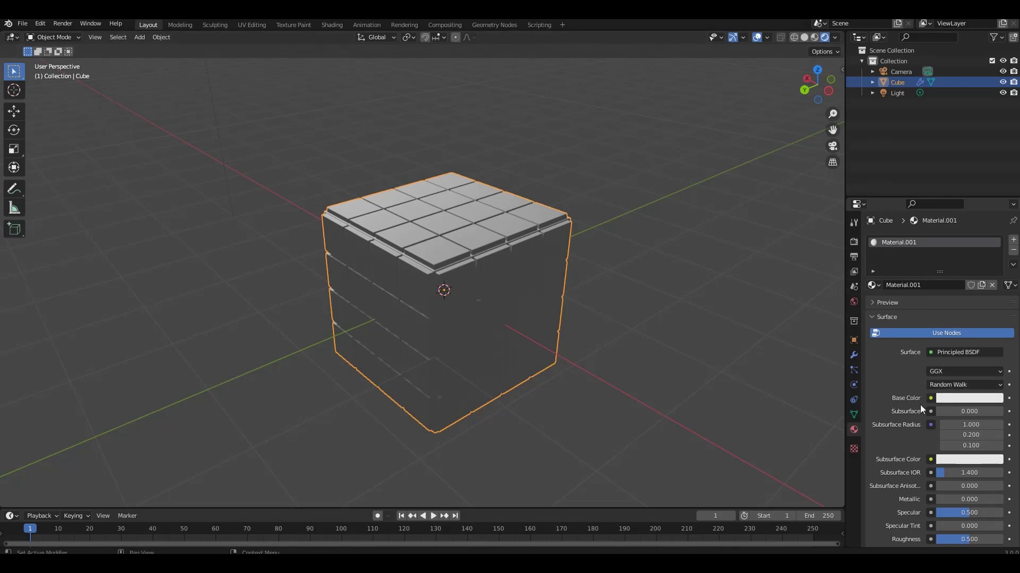
Step: Darken Material.001's base colour to near-black (value 0.040)
left_click(950, 399)
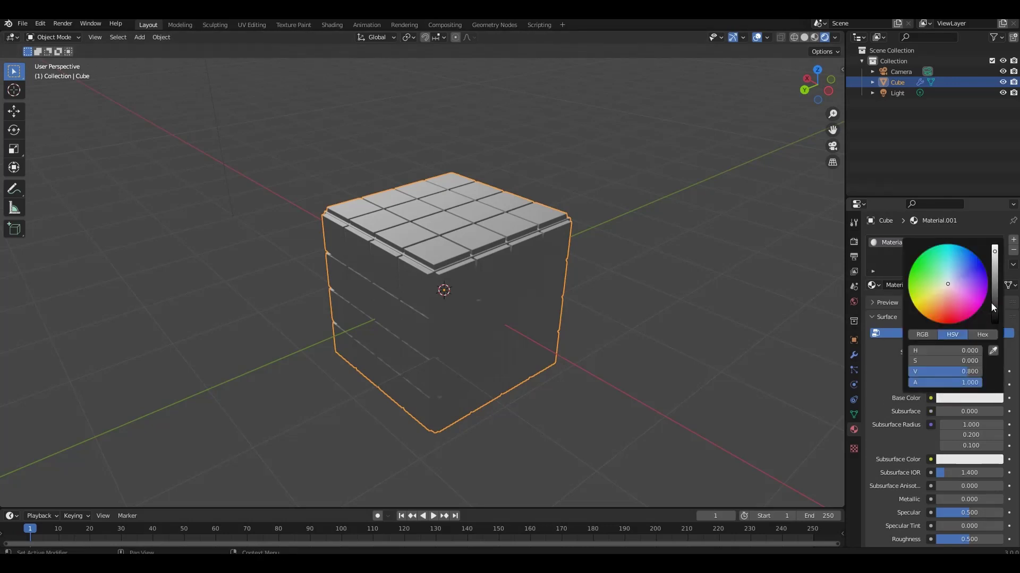
left_click_drag(991, 303, 995, 312)
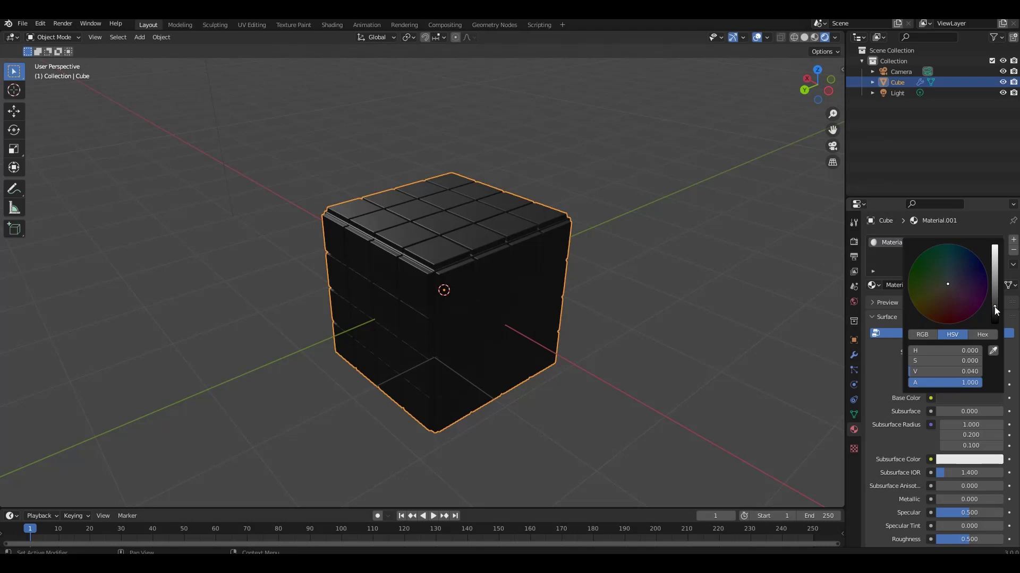
mouse_move(388, 218)
middle_mouse_down()
mouse_move(458, 228)
mouse_move(441, 225)
mouse_move(521, 215)
middle_mouse_up()
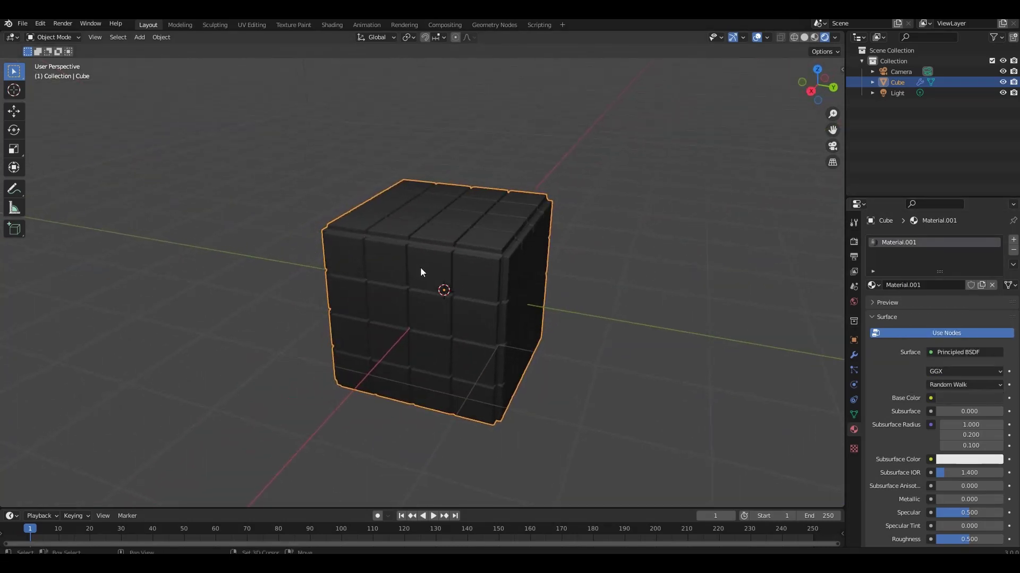
middle_click_drag(419, 266, 422, 231)
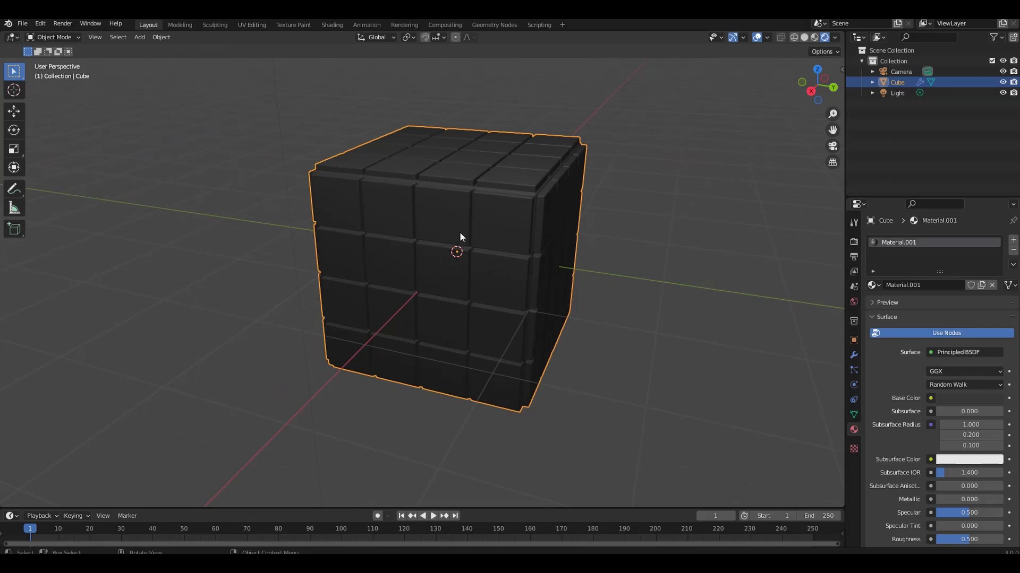
left_click(55, 39)
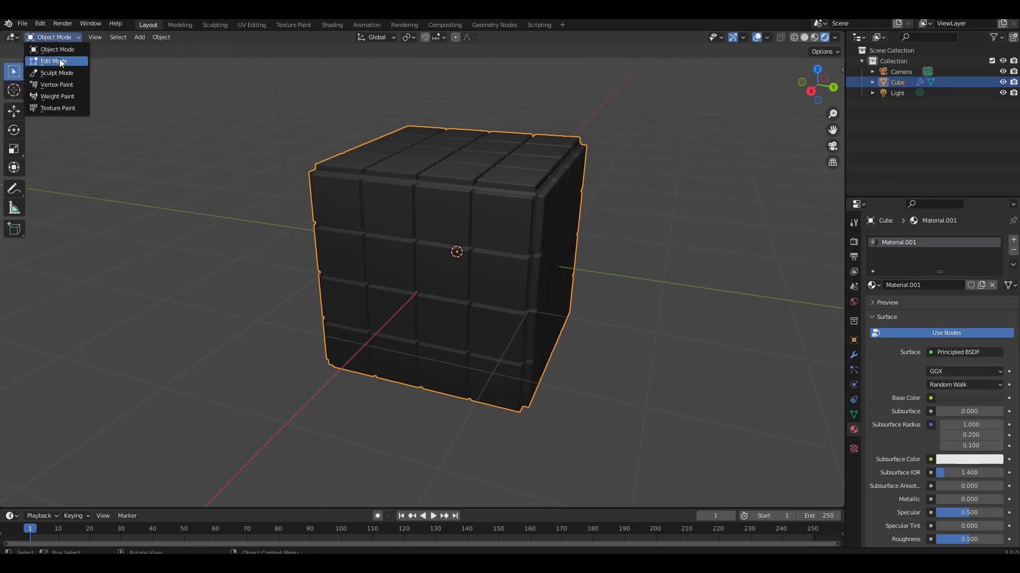
Step: In face select, pick a front tile, select coplanar faces, and grow to include bevels
left_click(56, 61)
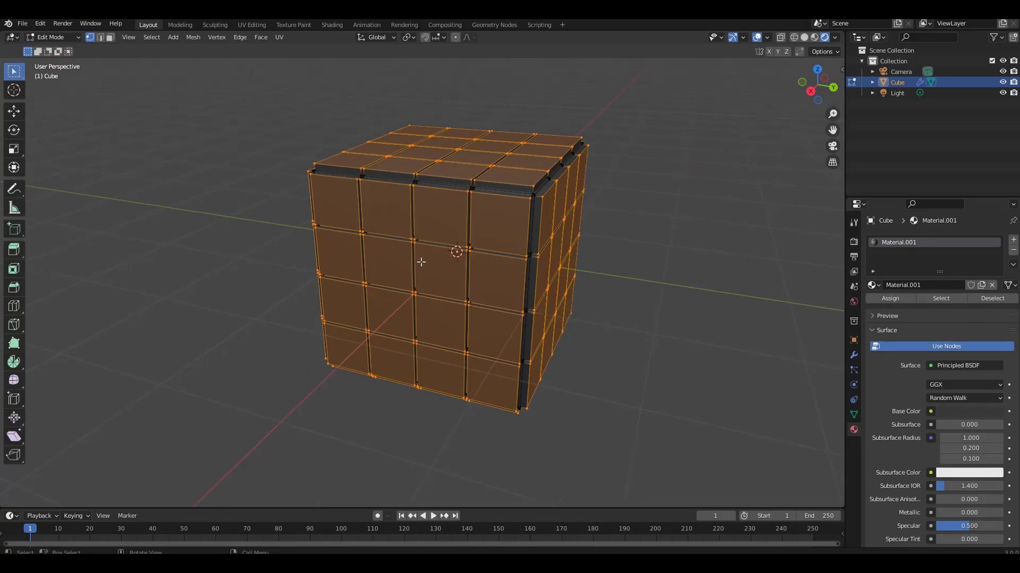
key("3")
left_click(436, 271)
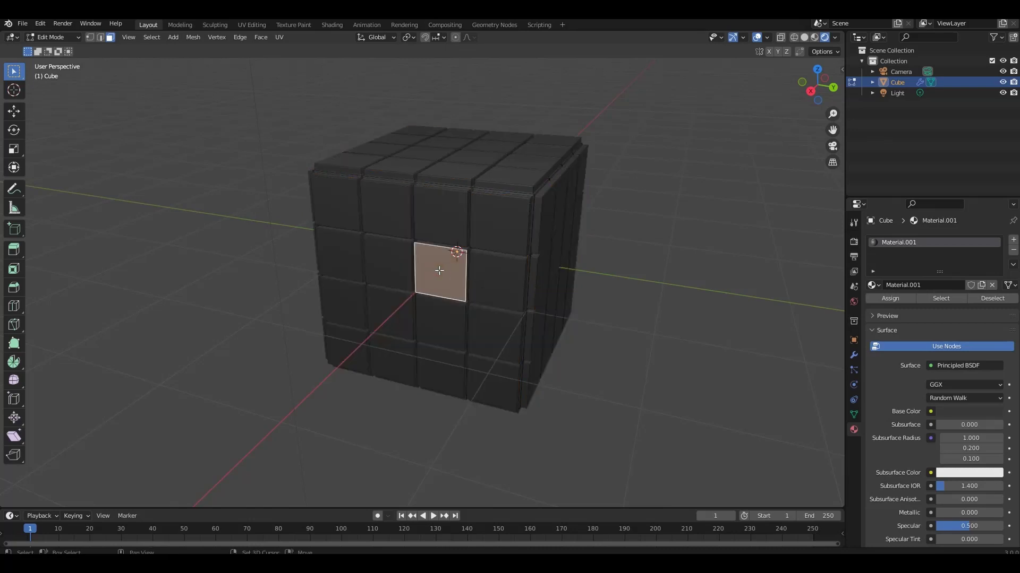
key("shift+g")
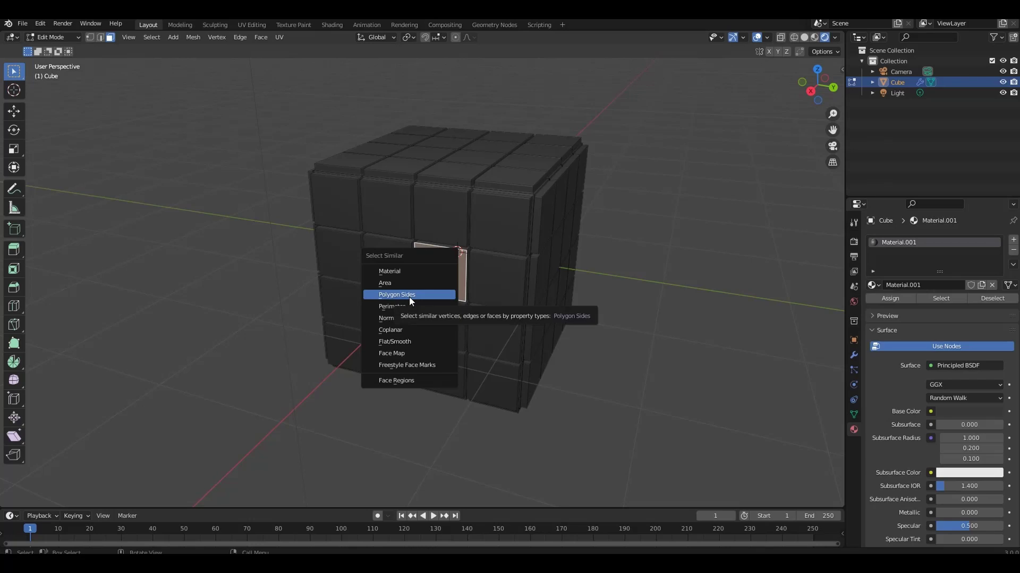
left_click(400, 330)
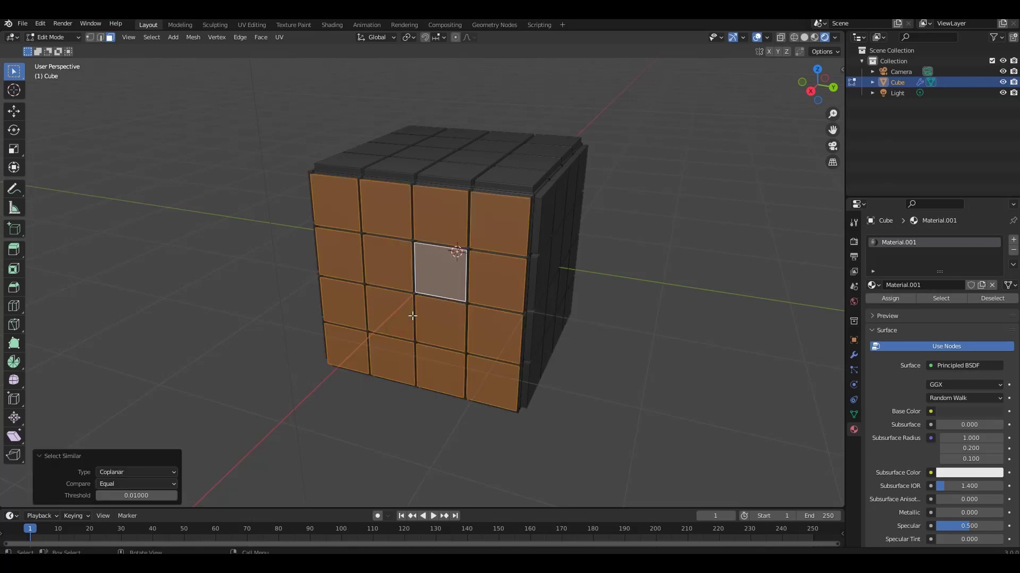
middle_click_drag(466, 287, 473, 263)
scroll(480, 242, "up", 3)
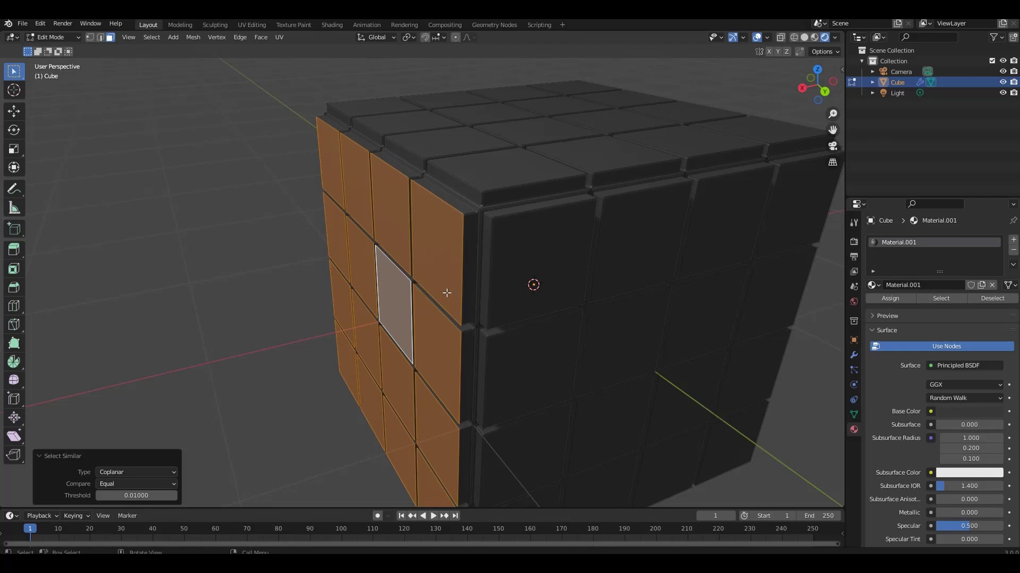
key("ctrl+KP_Add")
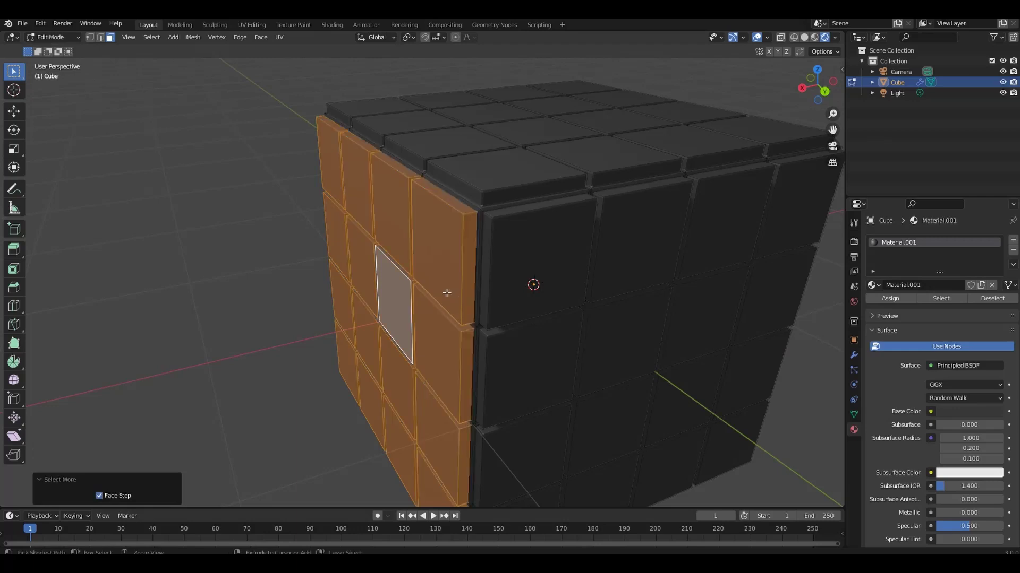
middle_click_drag(469, 254, 451, 253)
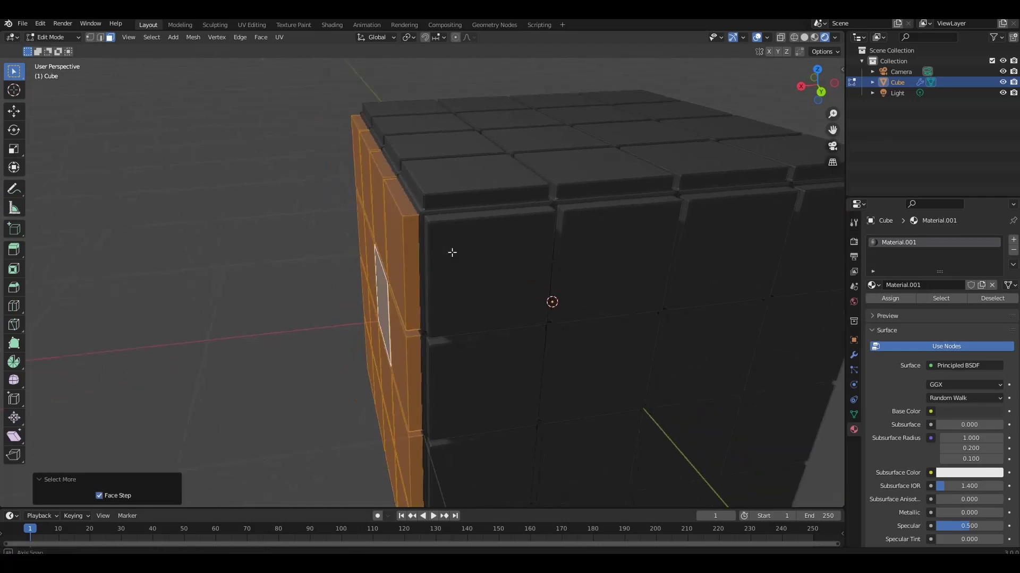
middle_click_drag(413, 305, 478, 303)
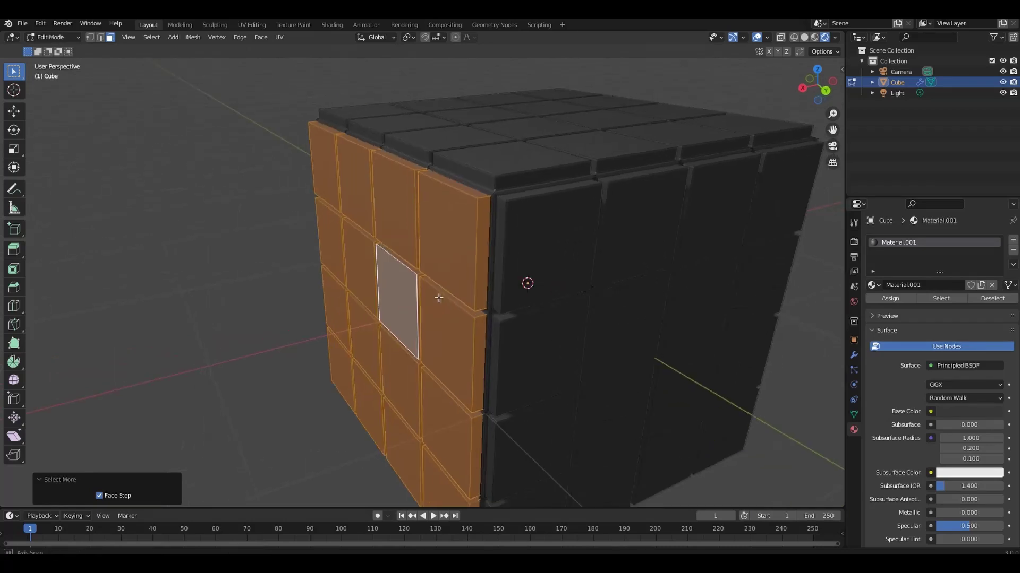
Step: Assign a new Material.002 to the selected front tiles and colour it green
left_click(1013, 240)
left_click(939, 306)
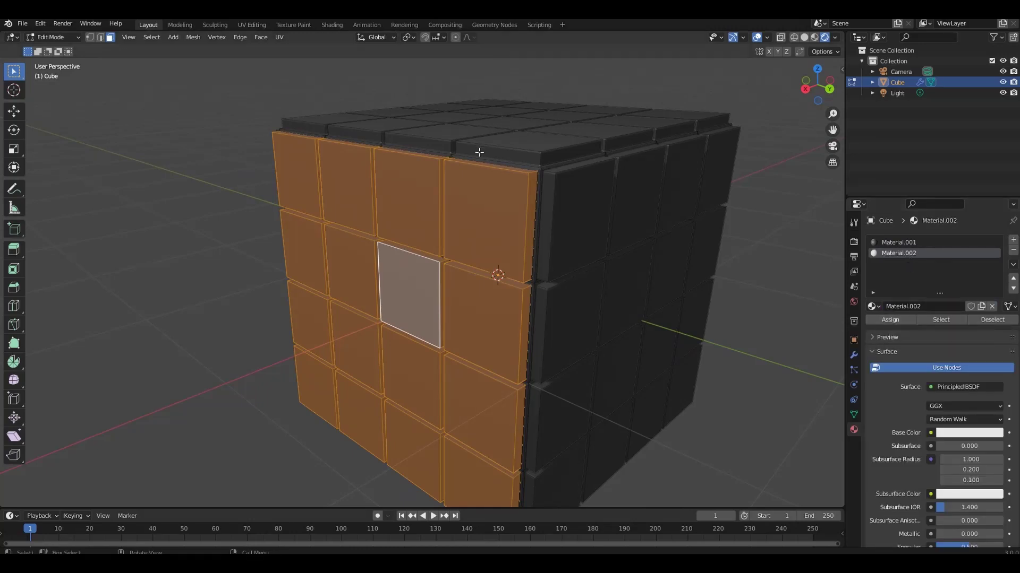
left_click(893, 319)
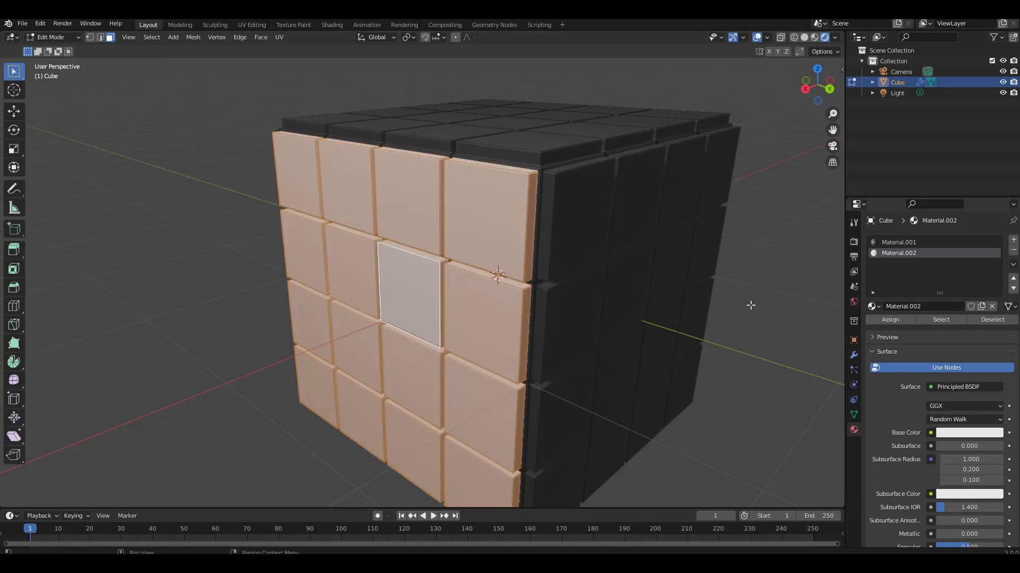
middle_click_drag(610, 265, 566, 266)
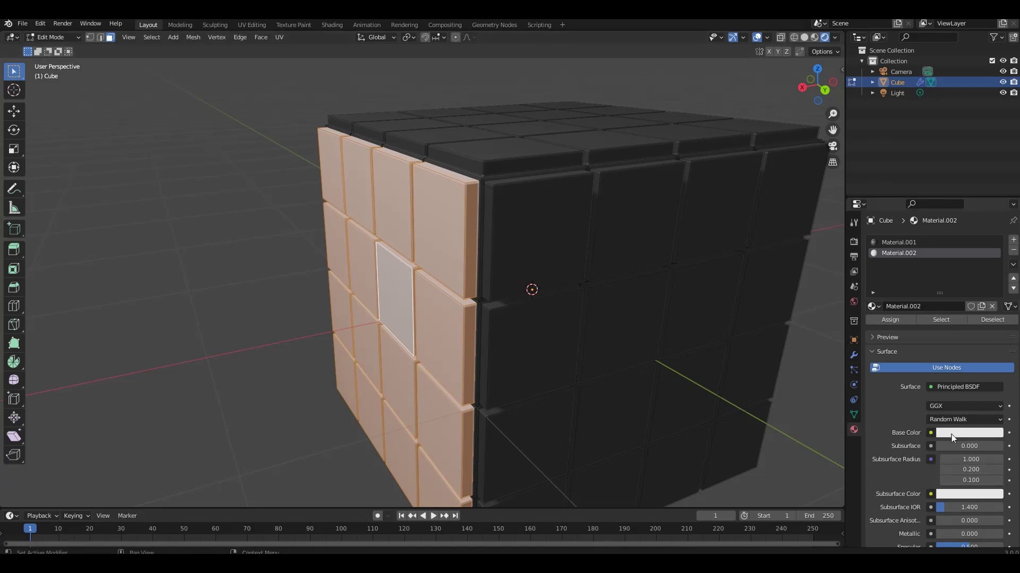
left_click(951, 434)
left_click(931, 314)
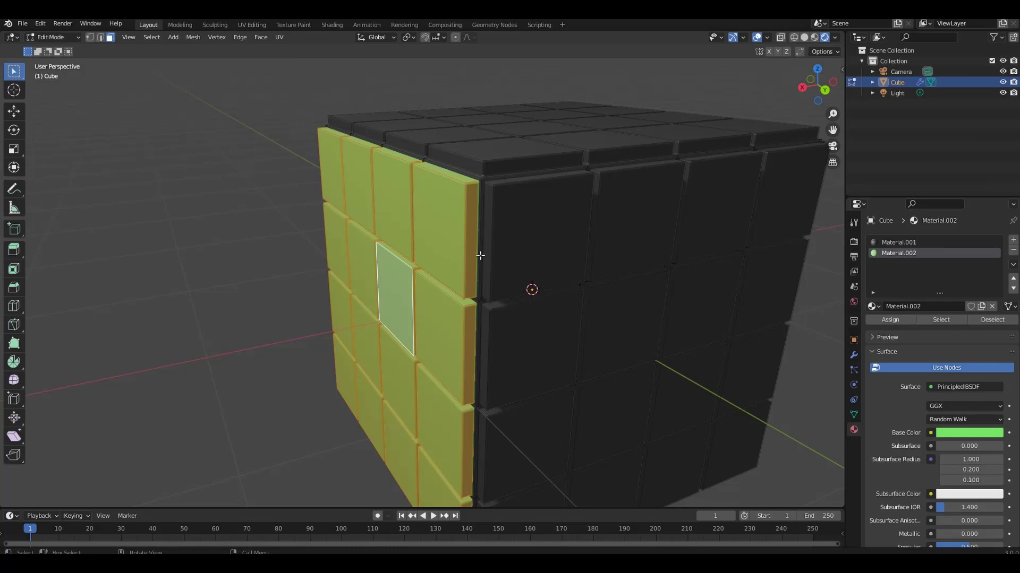
mouse_move(481, 255)
middle_mouse_down()
mouse_move(463, 242)
mouse_move(480, 217)
mouse_move(501, 279)
mouse_move(462, 241)
mouse_move(554, 262)
middle_mouse_up()
left_click(463, 242)
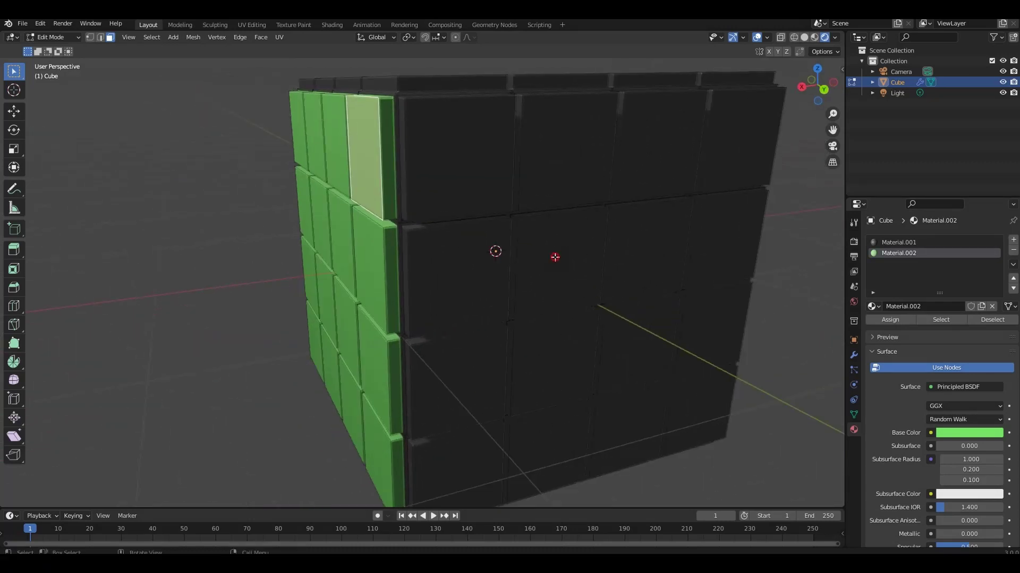
Step: Select another side's tiles using Select Similar > Coplanar and Select More
left_click(554, 260)
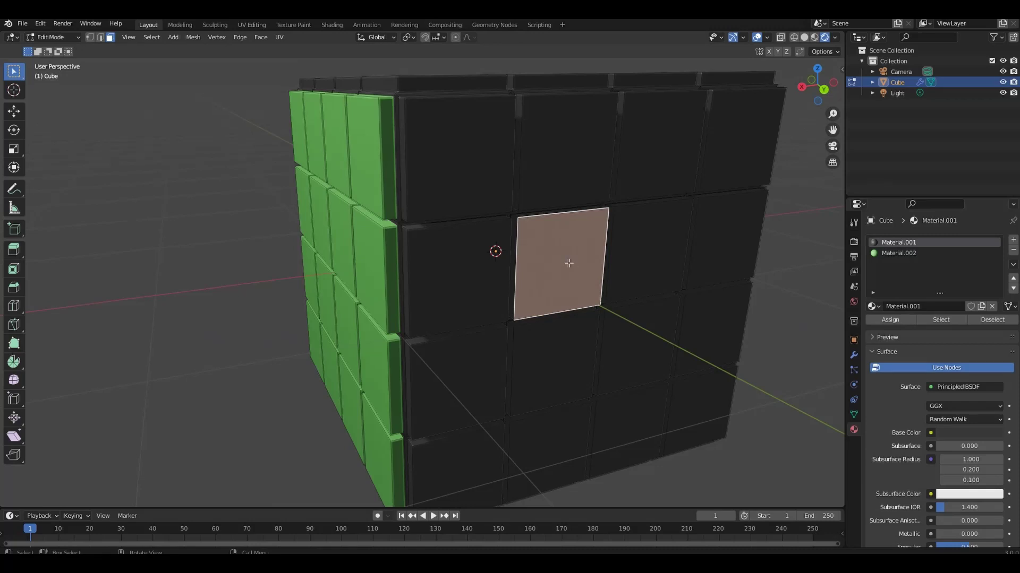
key("shift")
key("shift+g")
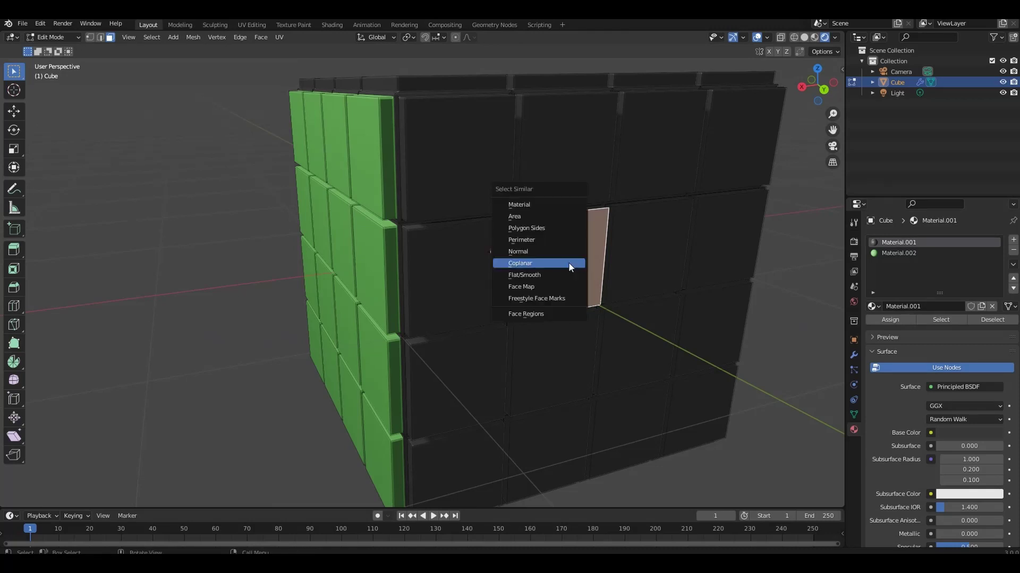
left_click(568, 262)
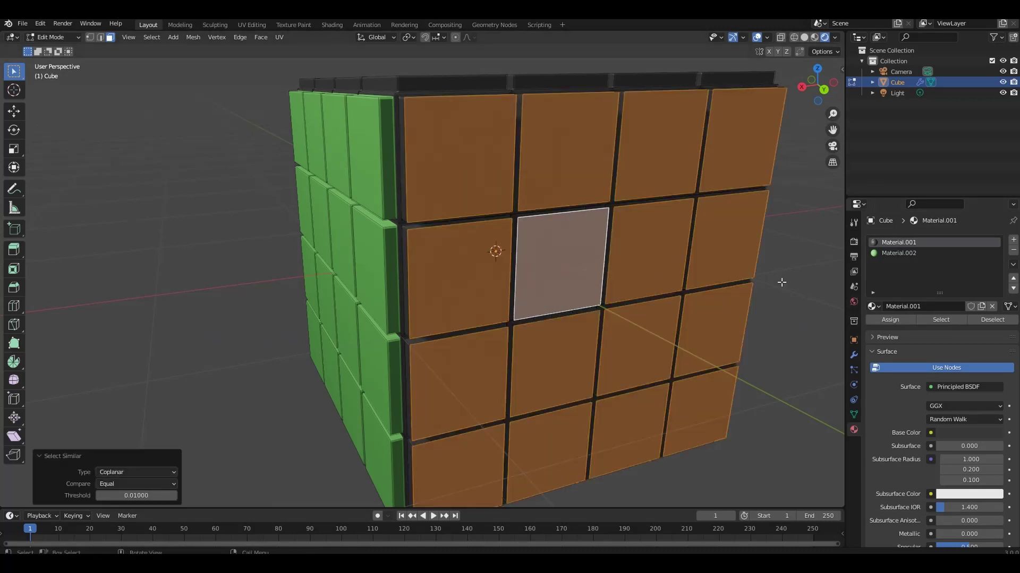
key("ctrl+KP_Add")
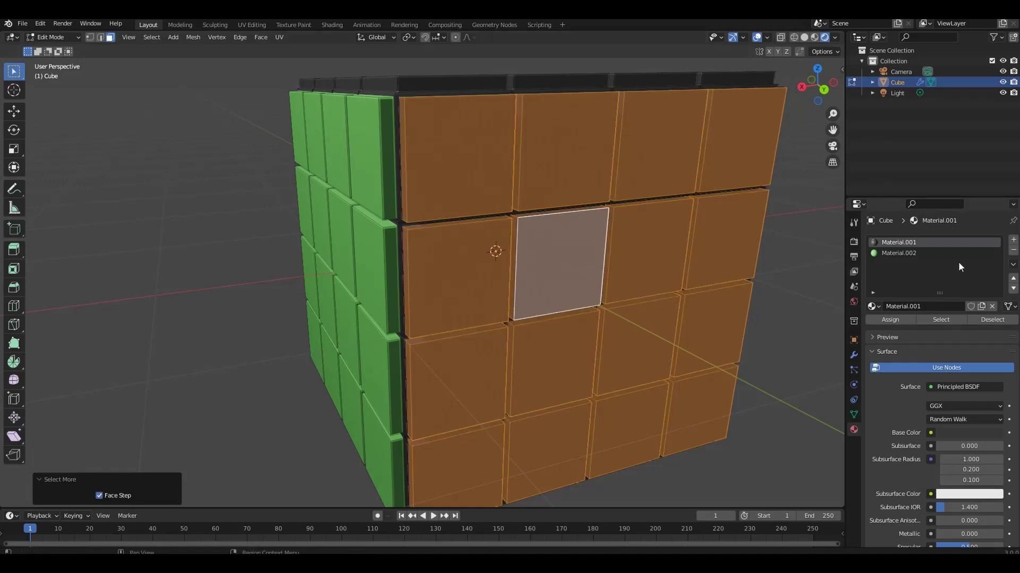
Step: Assign a new light-blue Material.003 to those tiles
left_click(1013, 239)
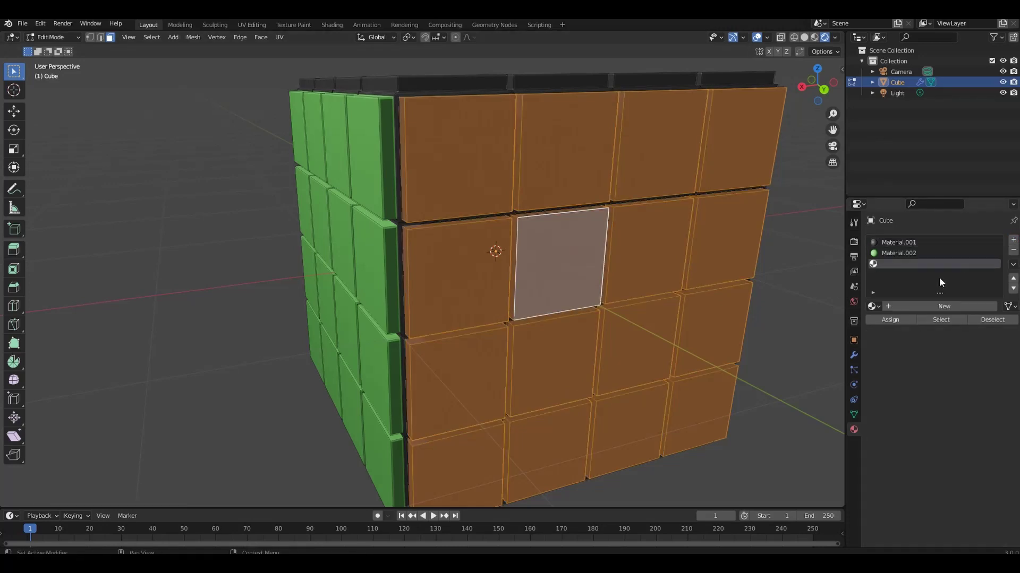
left_click(941, 306)
left_click(894, 320)
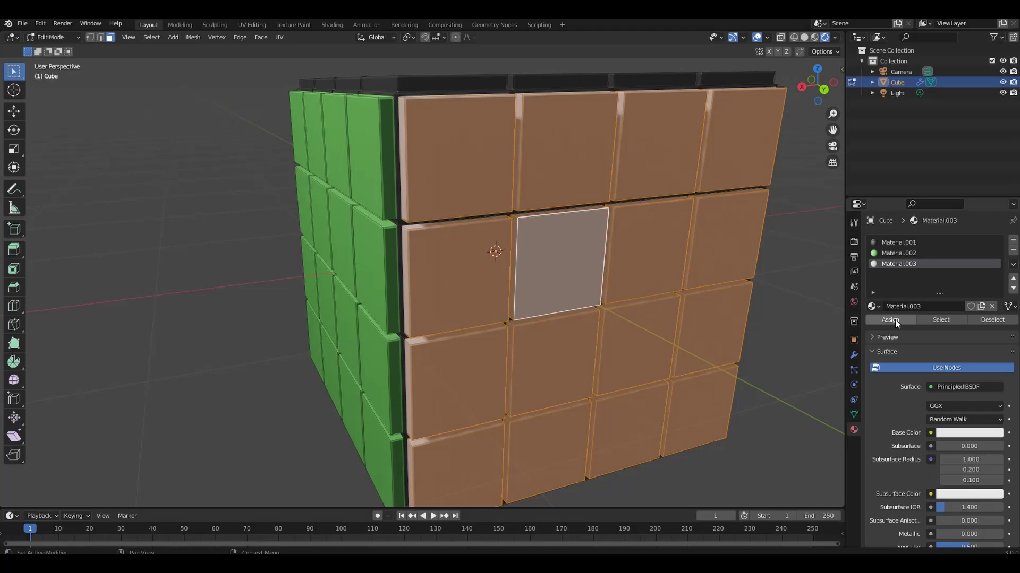
left_click(946, 433)
left_click(955, 295)
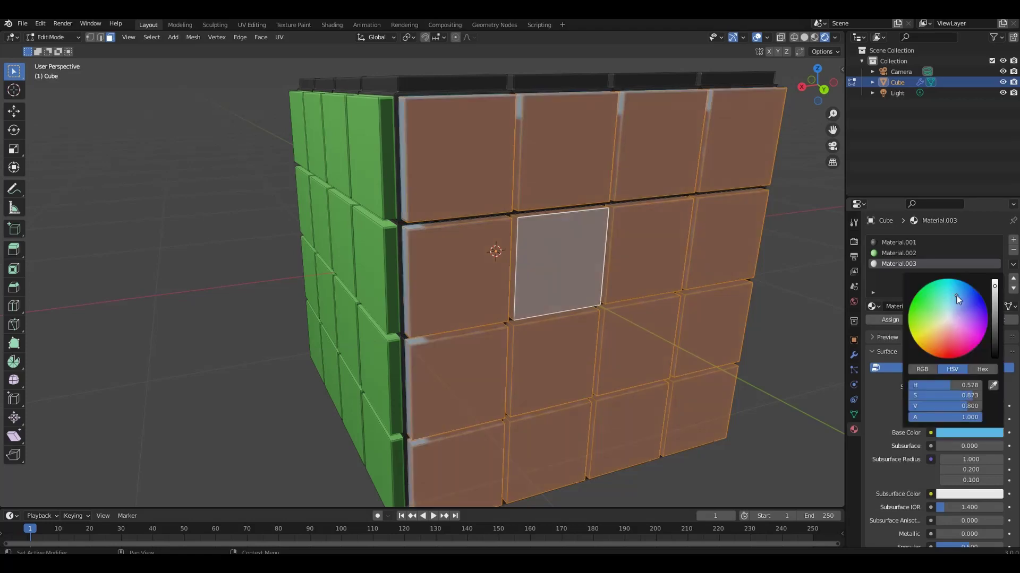
left_click(700, 255)
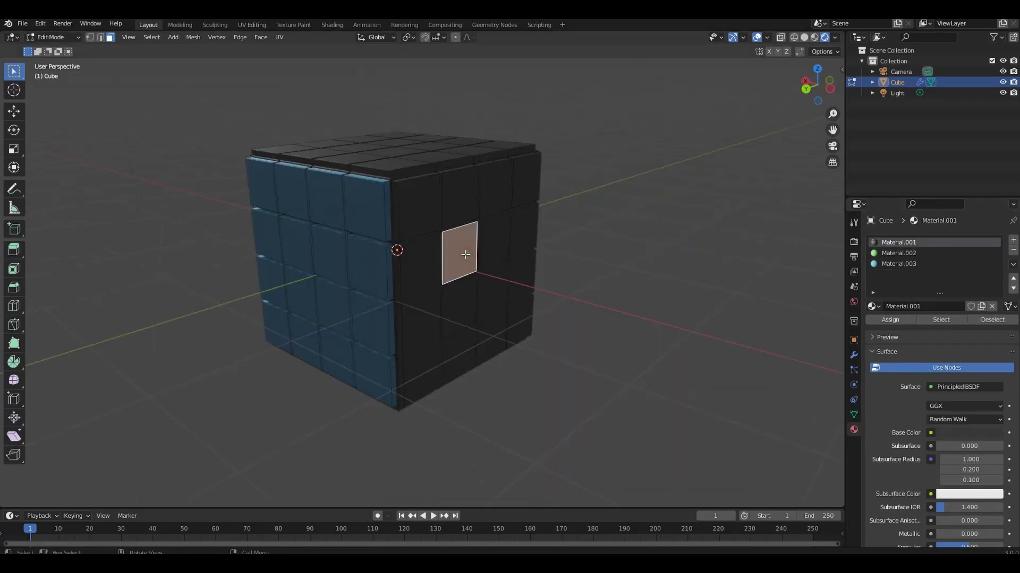
Step: Select the next side's coplanar tiles and bevels, then assign a new orange material, Material.004
key("shift+g")
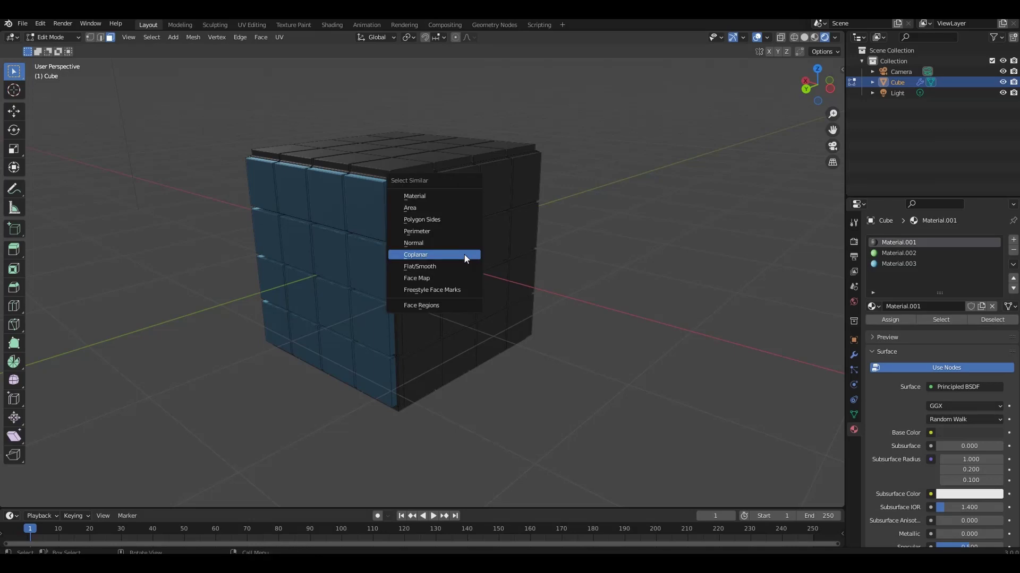
left_click(465, 259)
key("ctrl+KP_Add")
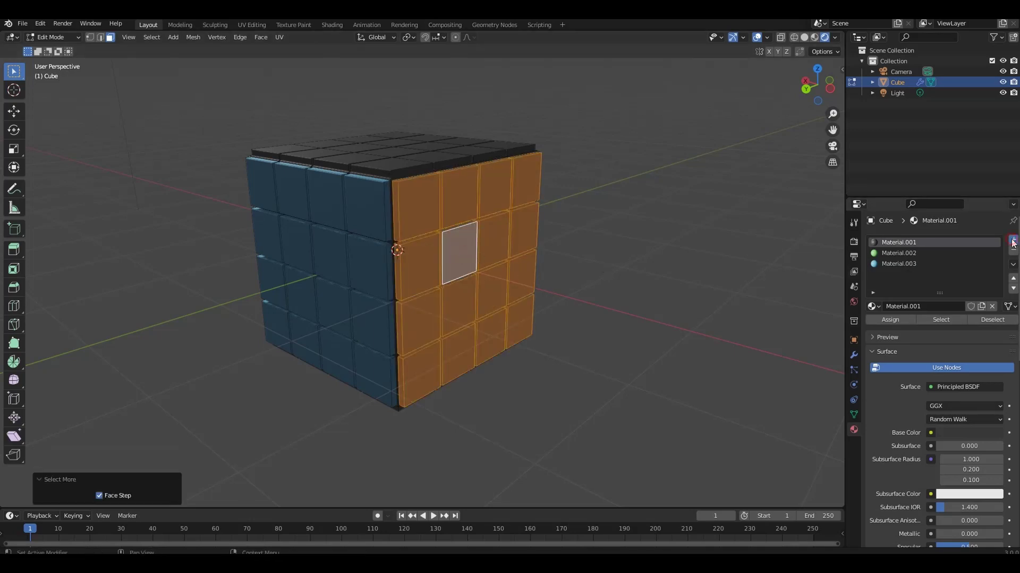
left_click(1013, 239)
left_click(919, 306)
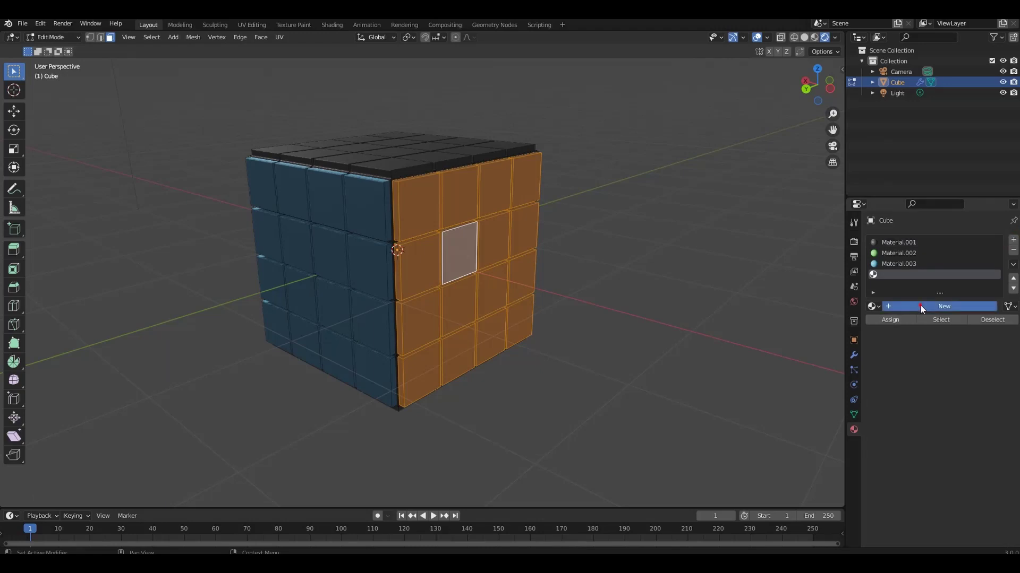
left_click(897, 321)
left_click(964, 434)
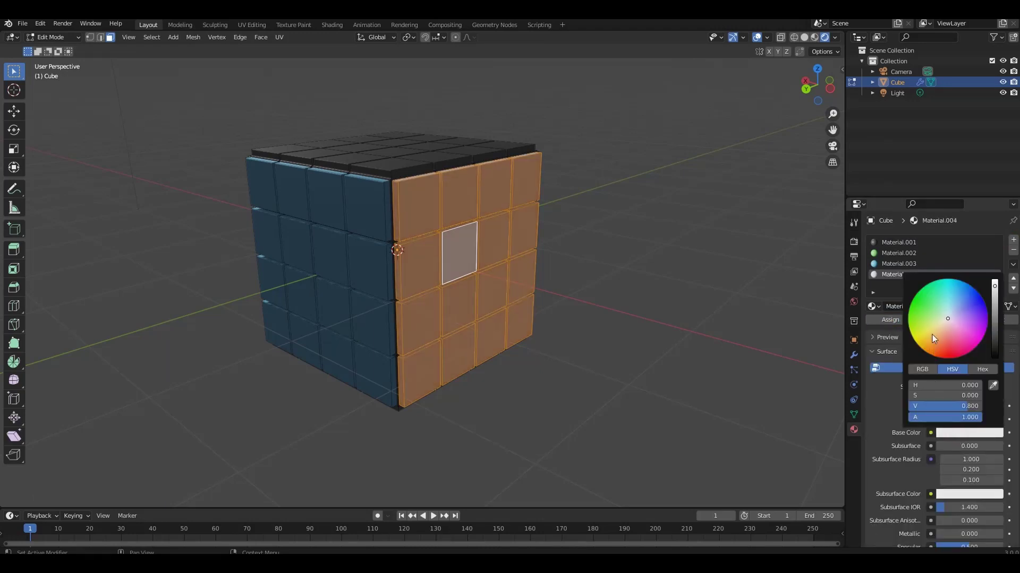
left_click(932, 336)
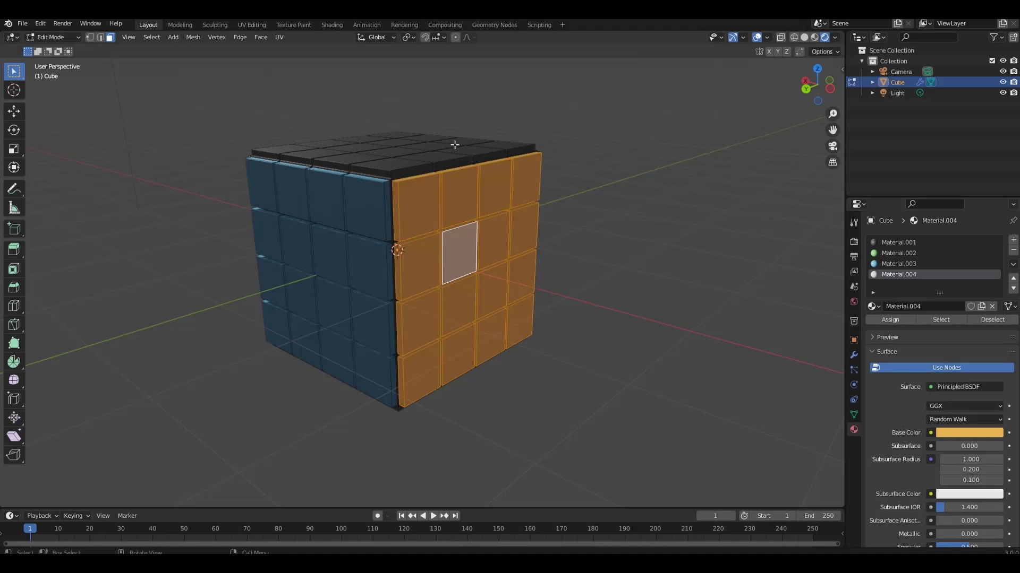
middle_click_drag(266, 202, 608, 201)
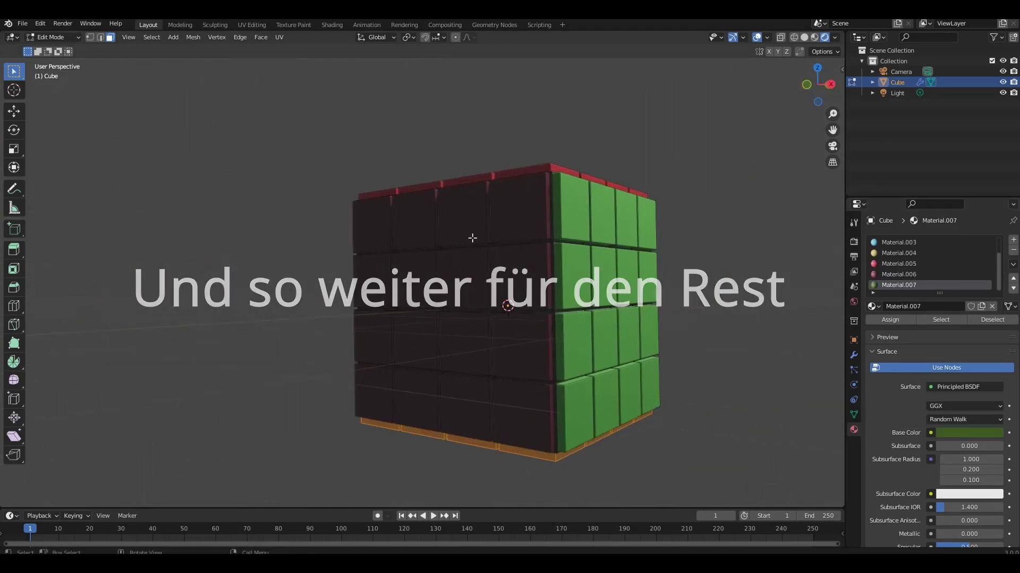
left_click(61, 38)
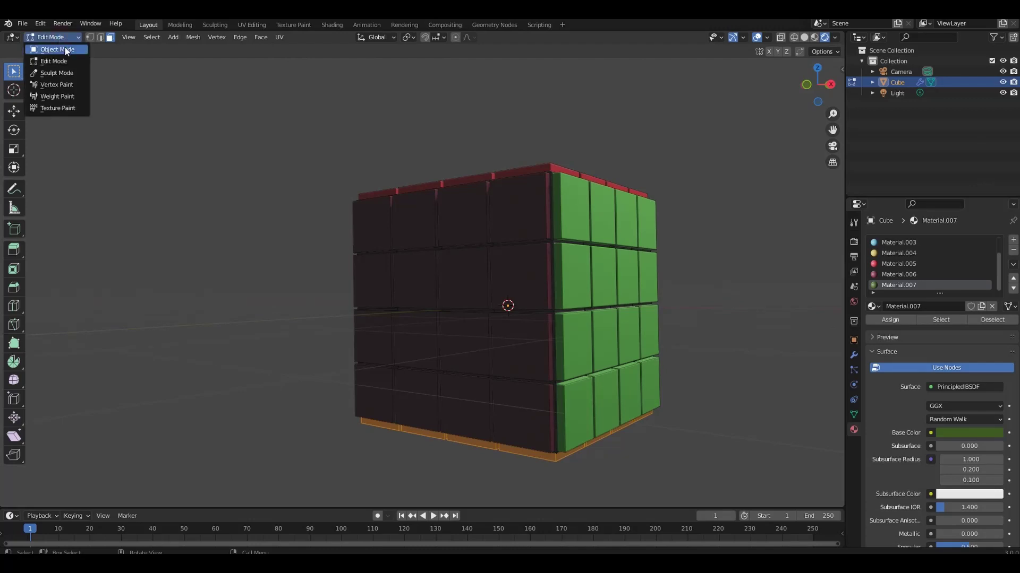
mouse_move(351, 198)
middle_mouse_down()
mouse_move(576, 285)
mouse_move(547, 217)
mouse_move(528, 228)
middle_mouse_up()
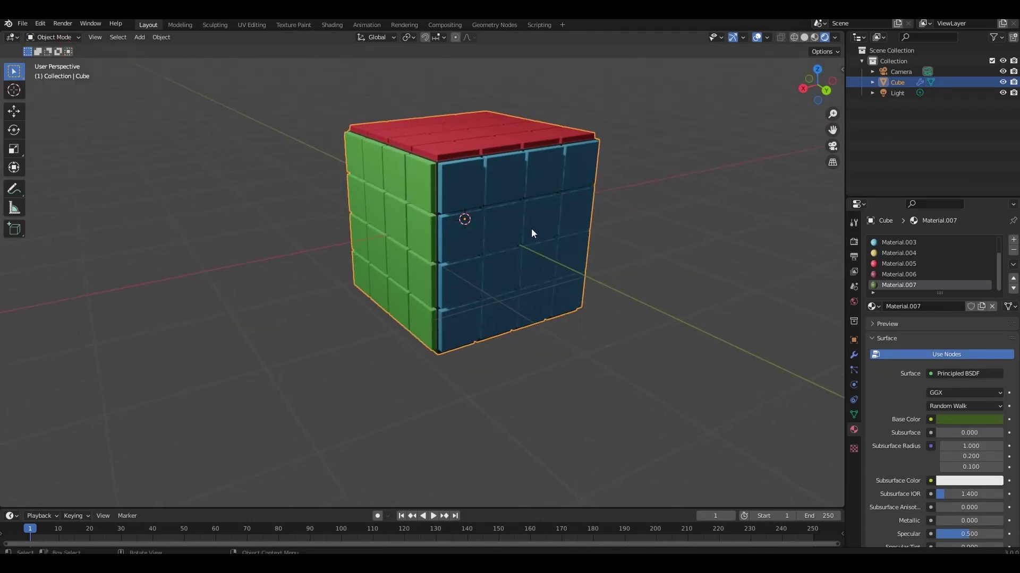
key("shift")
Step: Add a plane mesh and scale it 7.544 times into a floor around the cube
left_click(140, 37)
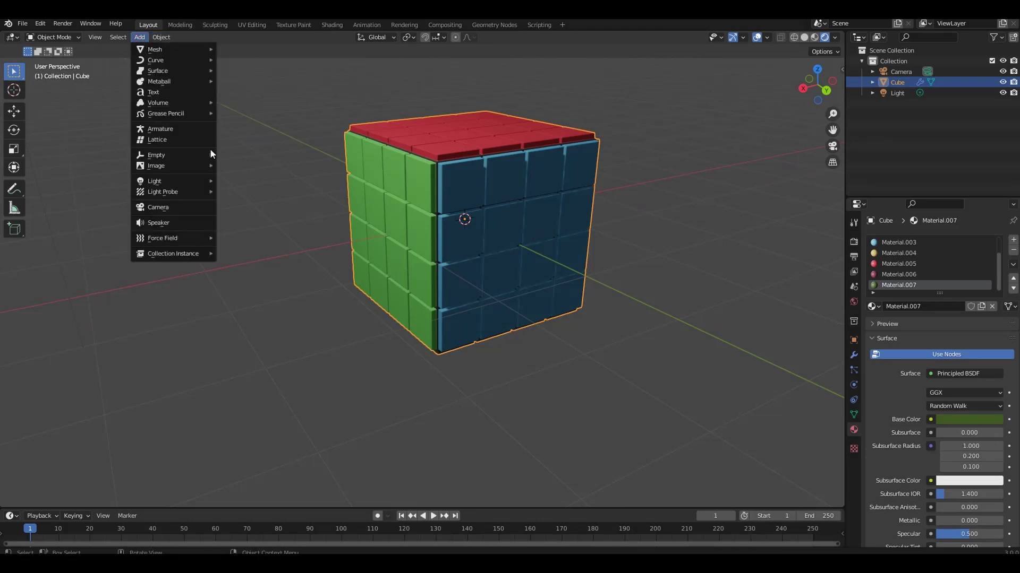
key("shift+a")
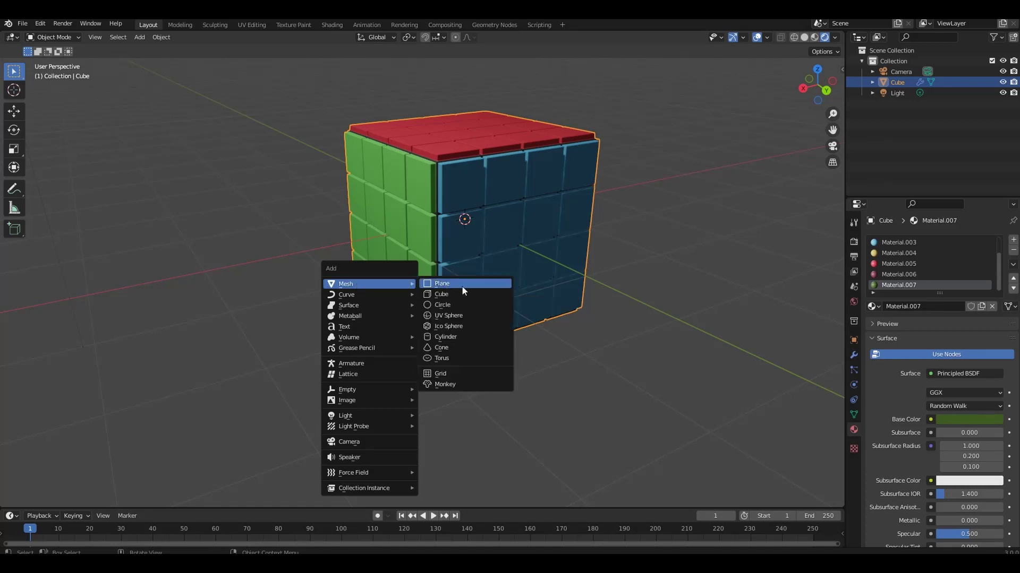
left_click(461, 285)
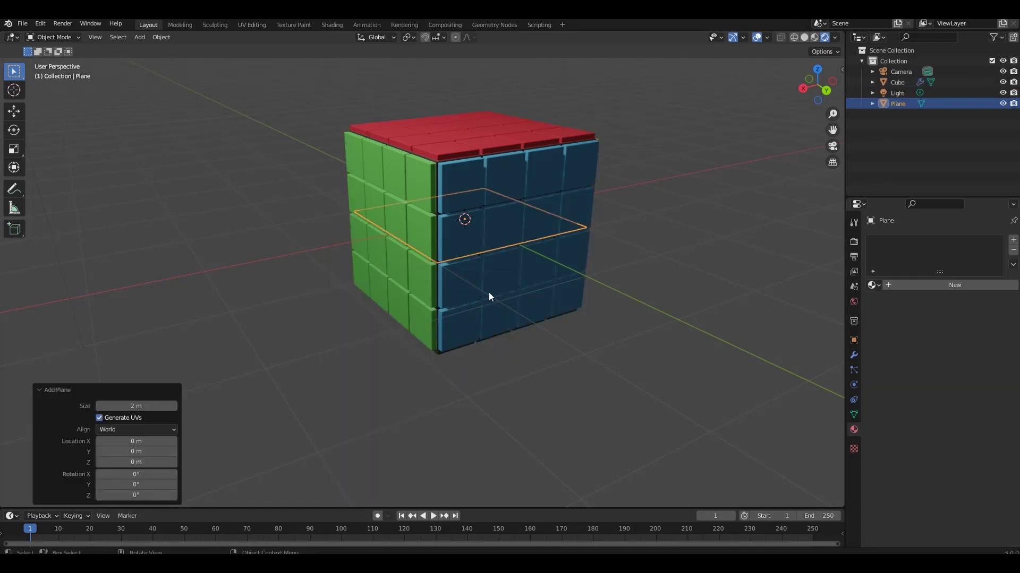
key("s")
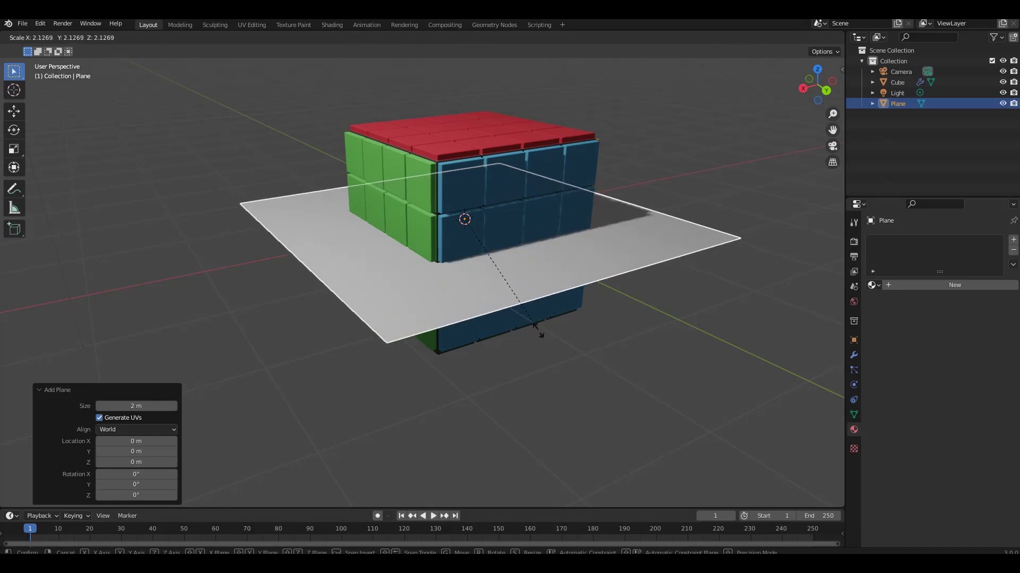
key("Escape")
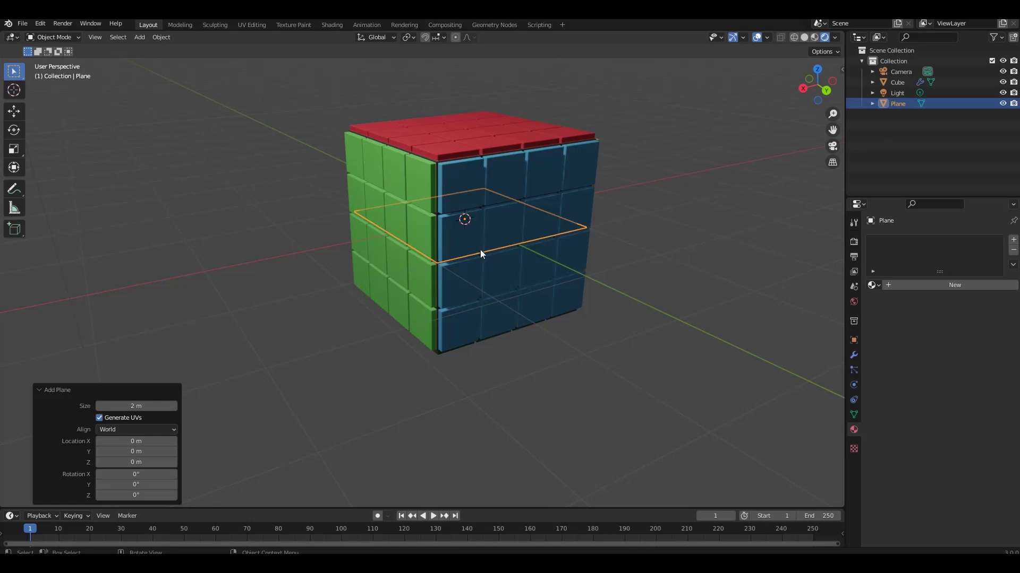
key("s")
left_click(612, 429)
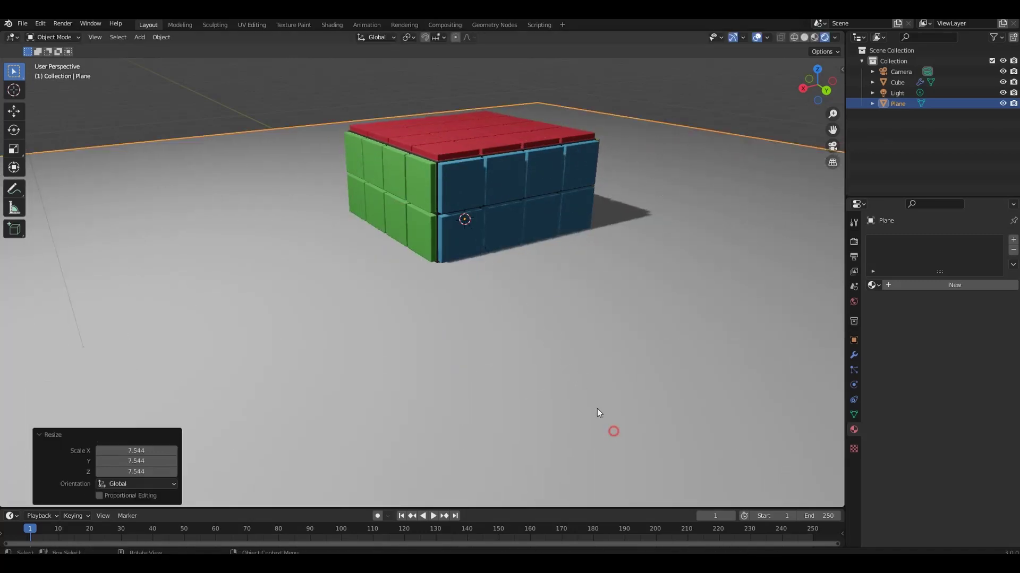
left_click(482, 229)
Step: Lift the cube about 1.07 m along Z, then nudge it down in front view onto the floor
left_click(14, 112)
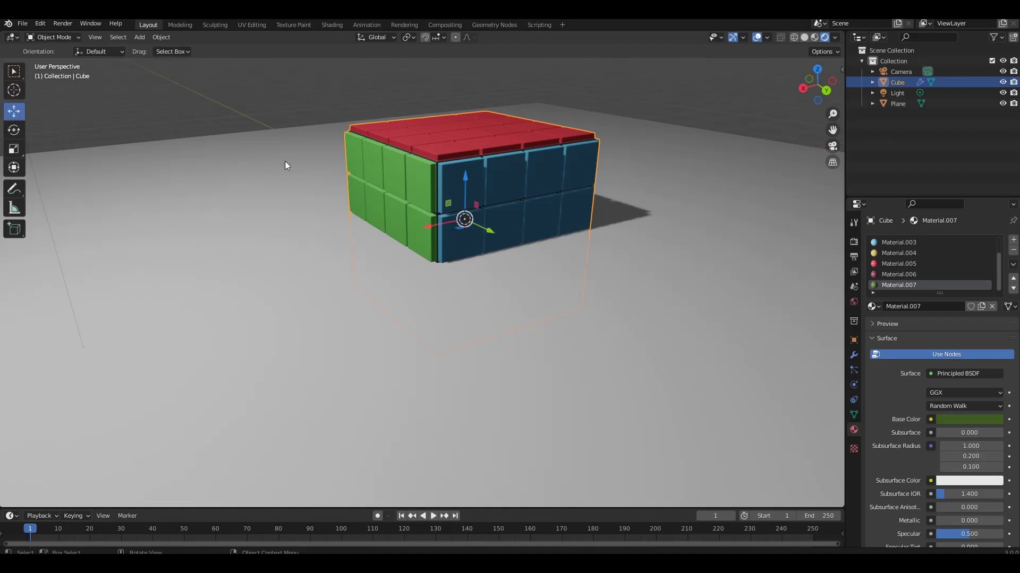
left_click_drag(457, 179, 464, 87)
key("KP_1")
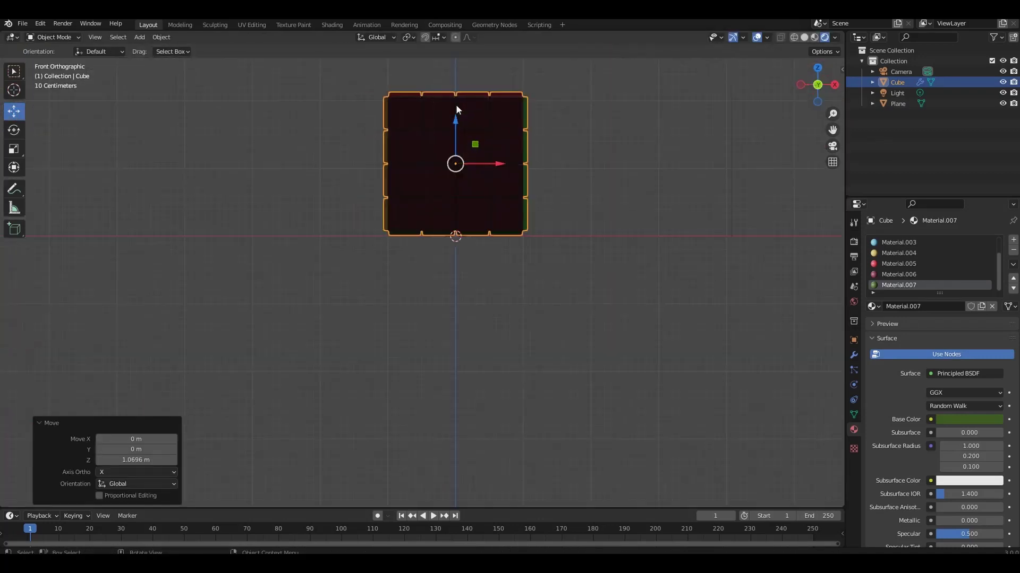
scroll(429, 133, "up", 1)
scroll(445, 130, "up", 2)
scroll(454, 136, "up", 2)
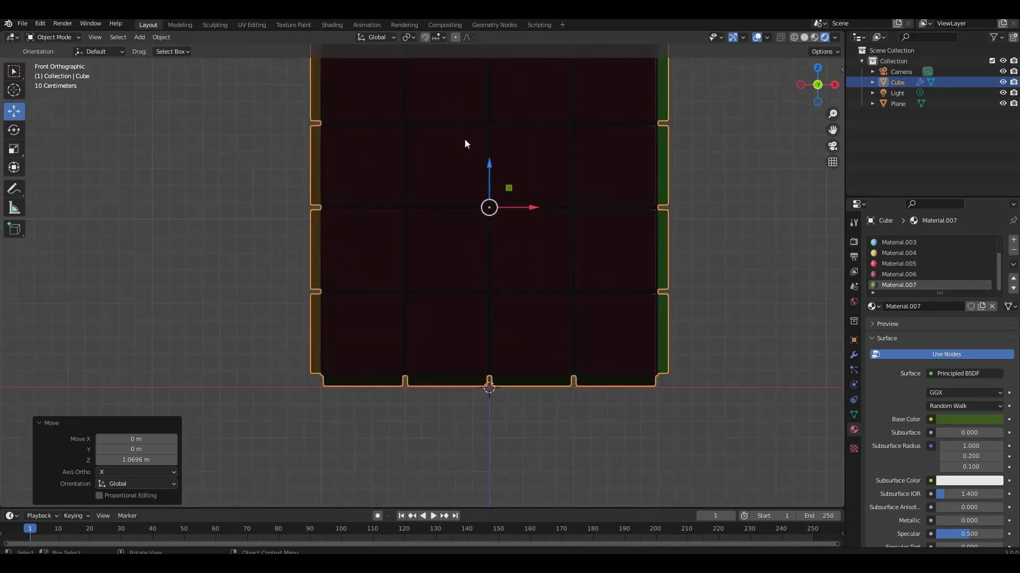
left_click_drag(486, 165, 478, 314)
mouse_move(595, 229)
middle_mouse_down()
mouse_move(543, 240)
mouse_move(469, 235)
middle_mouse_up()
Step: Set Interface > Temporary Editors > Render In to Image Editor and save the preferences
left_click(40, 23)
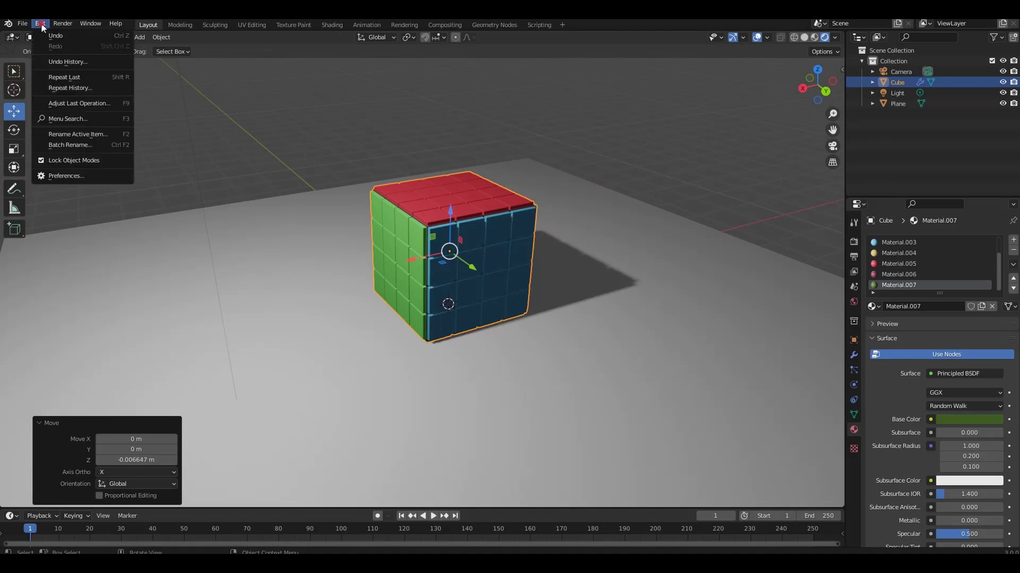
left_click(75, 177)
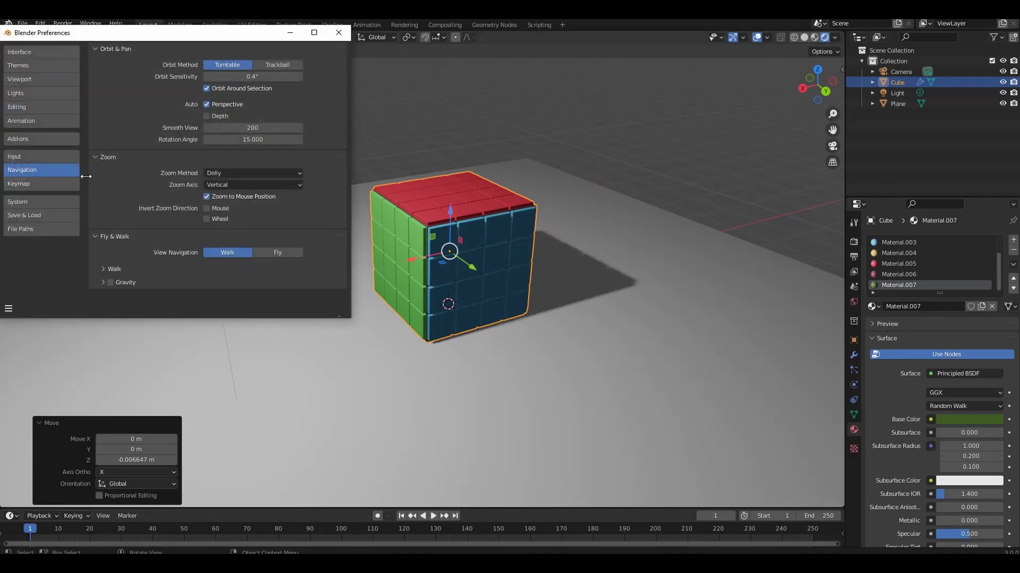
left_click_drag(144, 39, 253, 82)
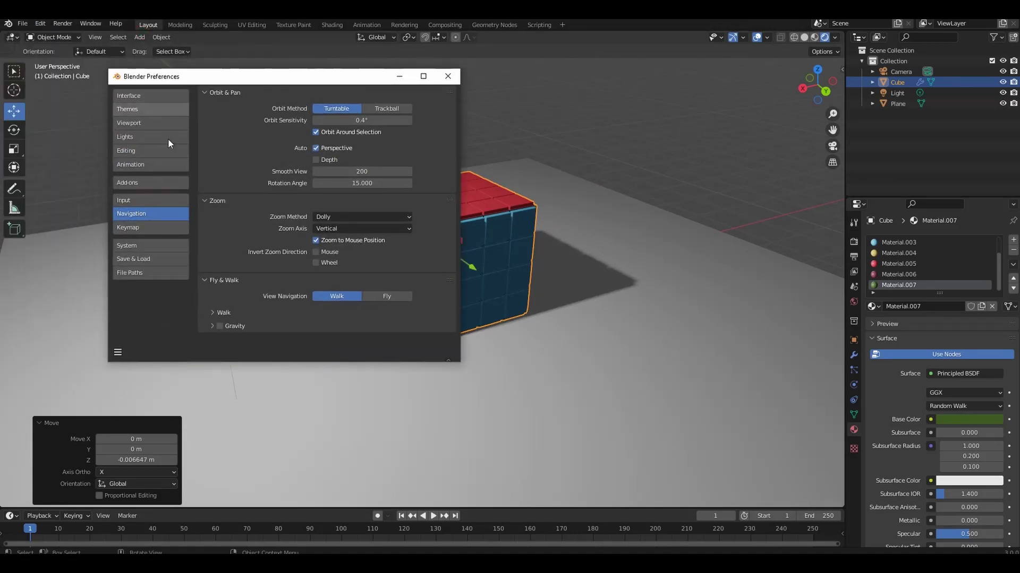
left_click(138, 199)
left_click(136, 96)
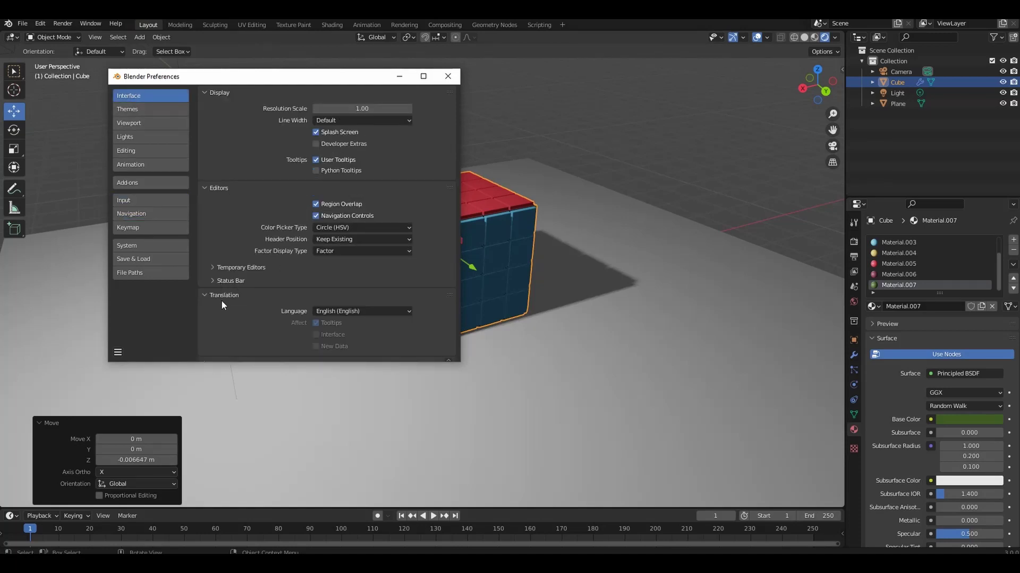
left_click(215, 268)
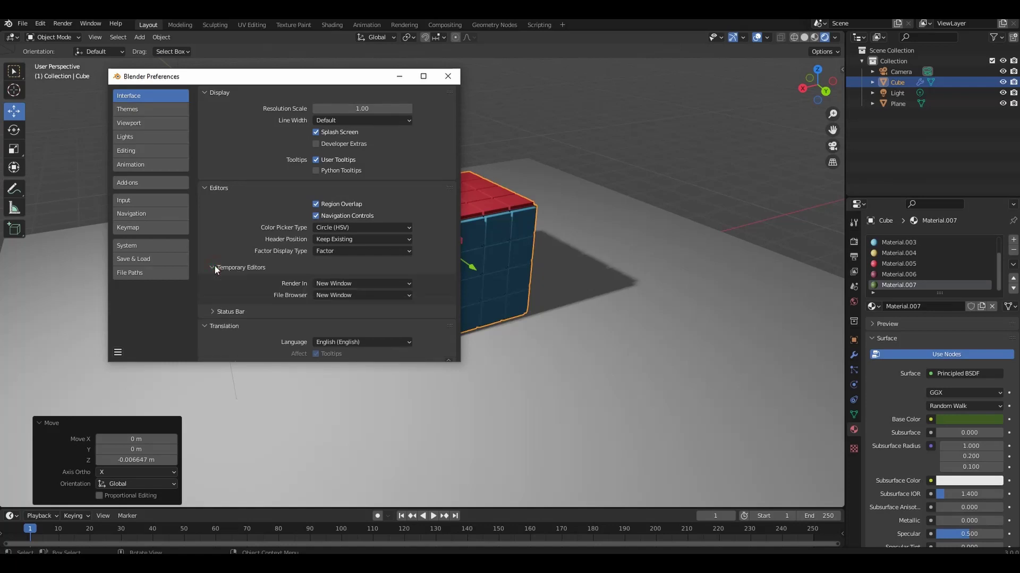
left_click(330, 284)
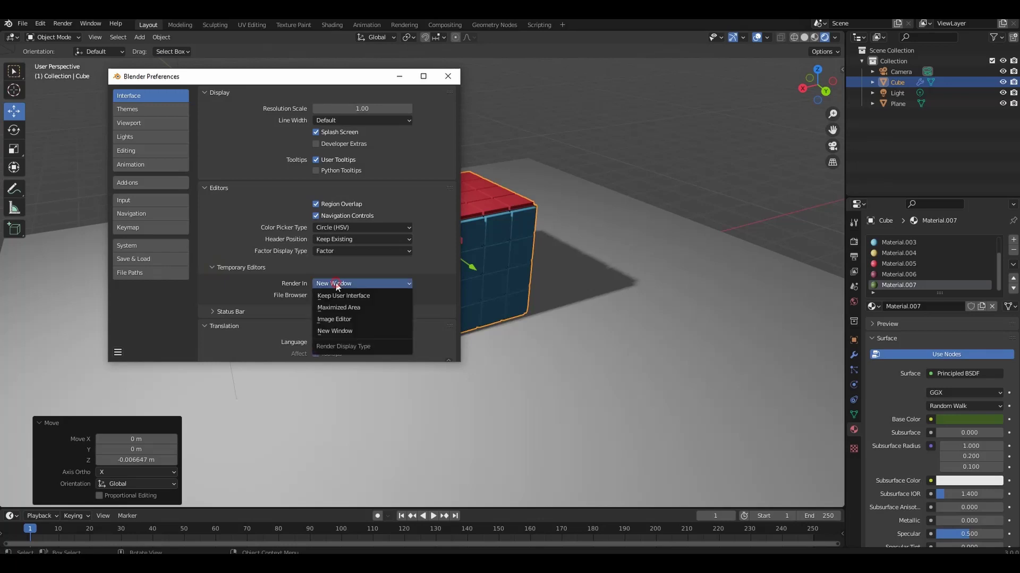
left_click(343, 319)
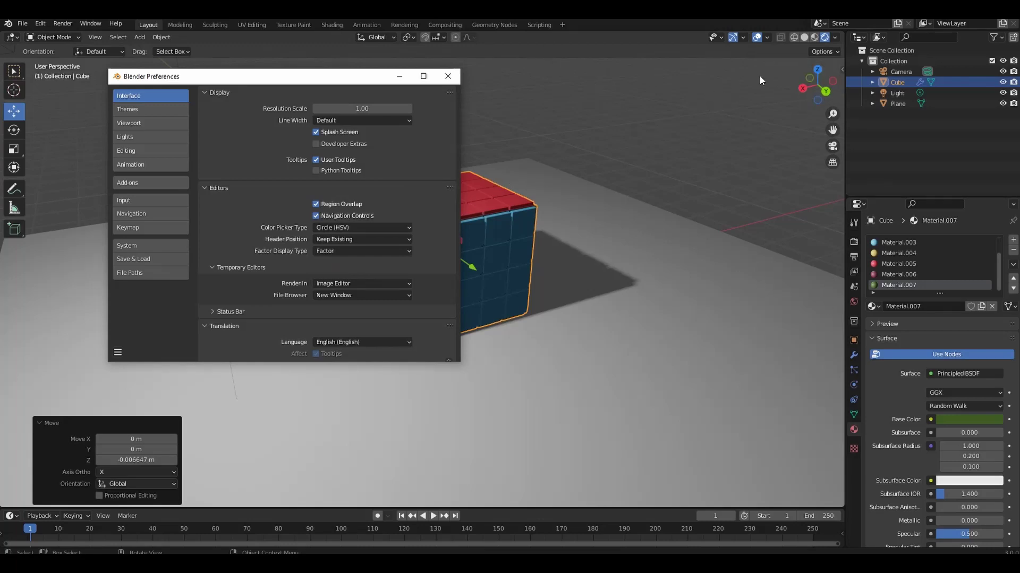
left_click(118, 352)
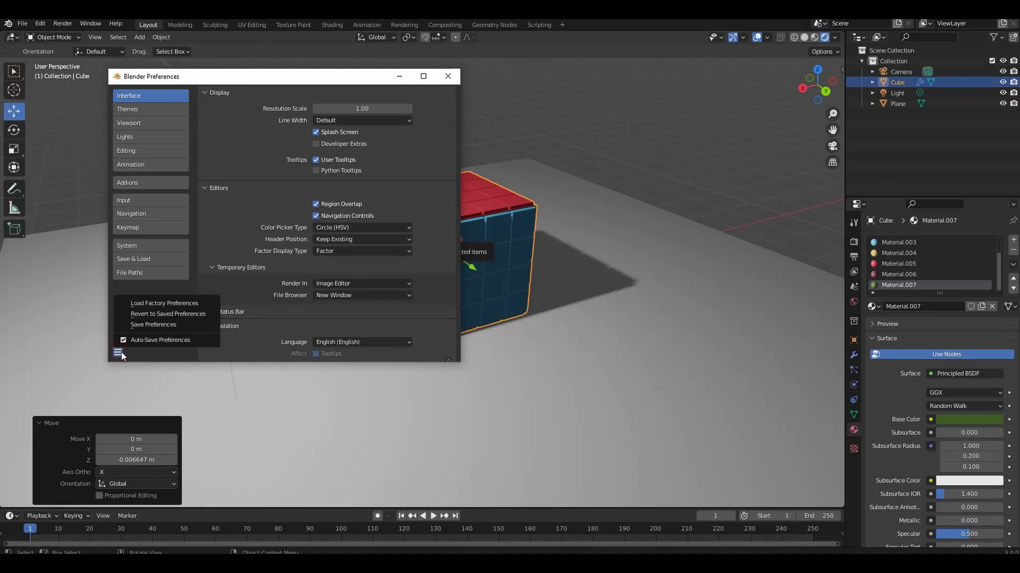
left_click(154, 324)
left_click(449, 77)
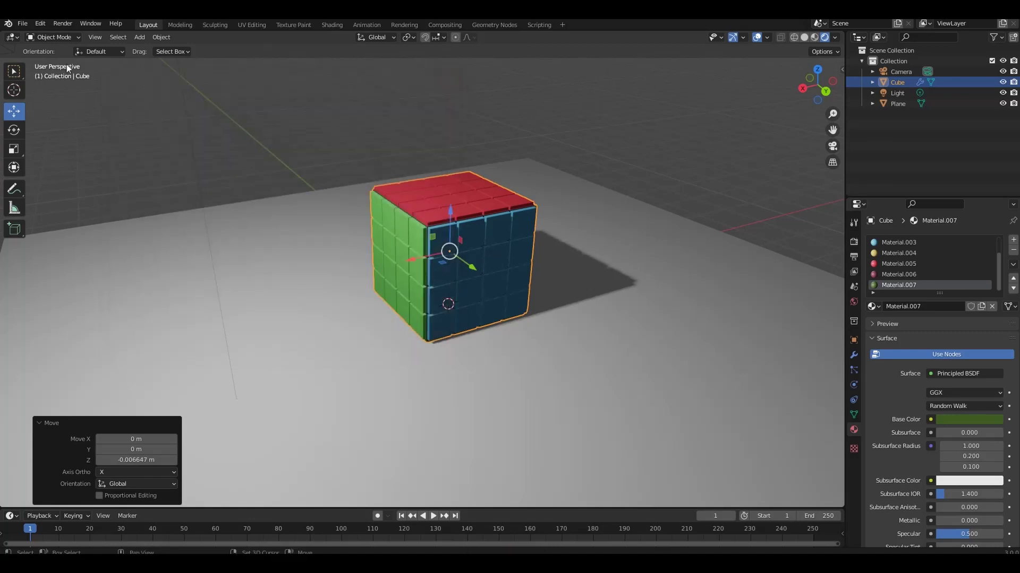
left_click(48, 25)
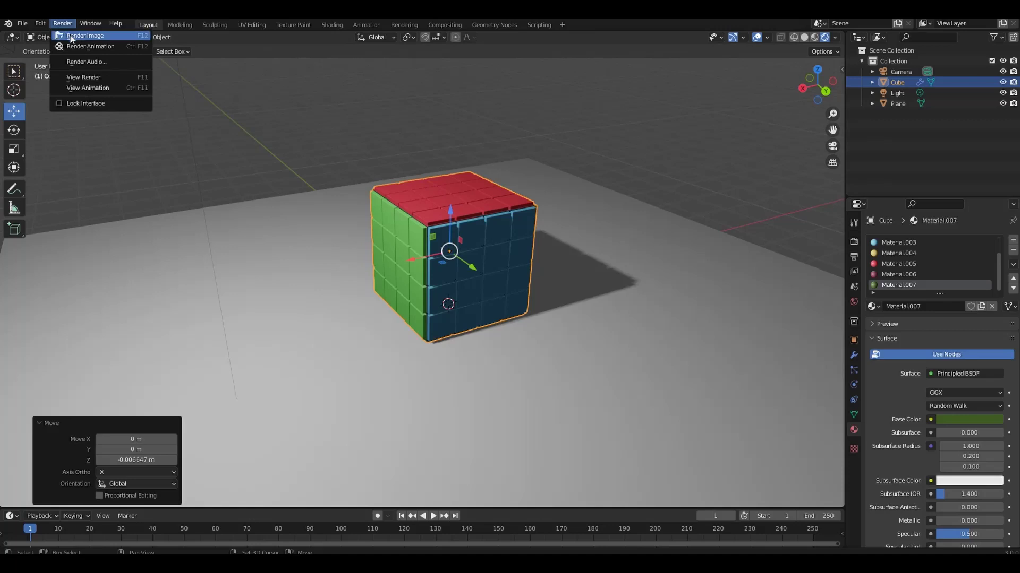
Step: Render a still image of the cube, cancel the image save, and return to the viewport
left_click(71, 36)
scroll(381, 261, "down", 2)
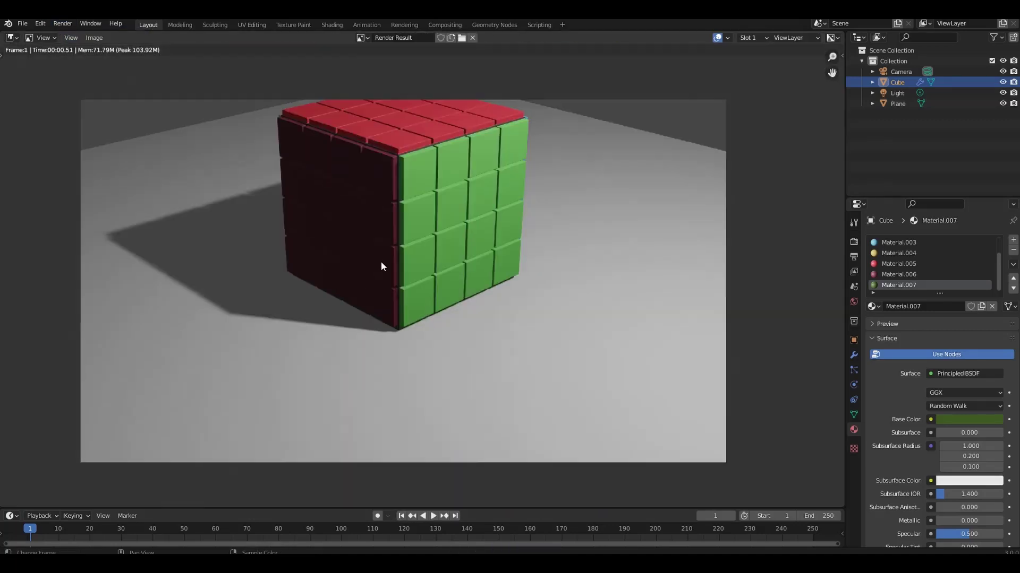
scroll(388, 273, "down", 1)
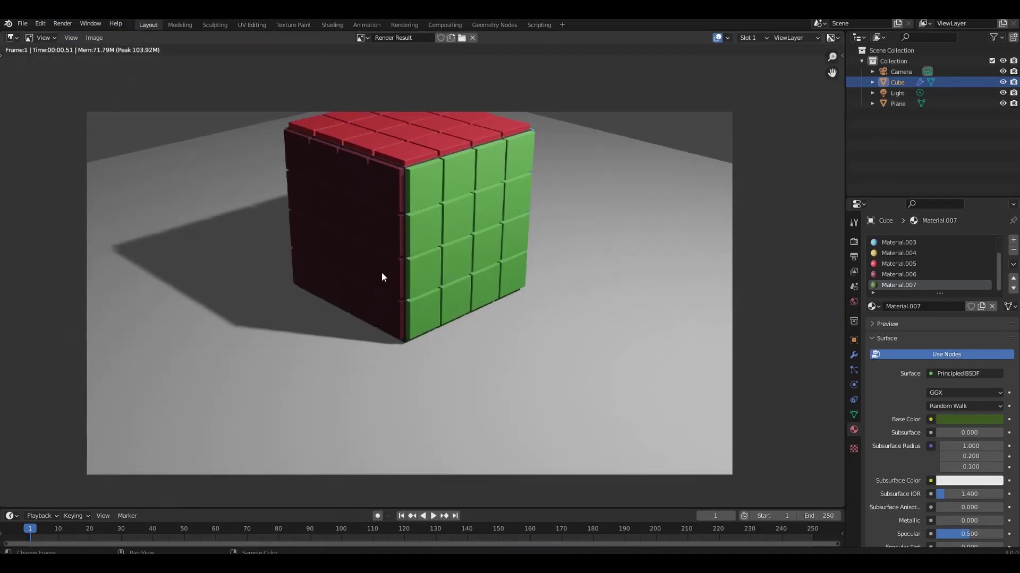
key("shift+alt+s")
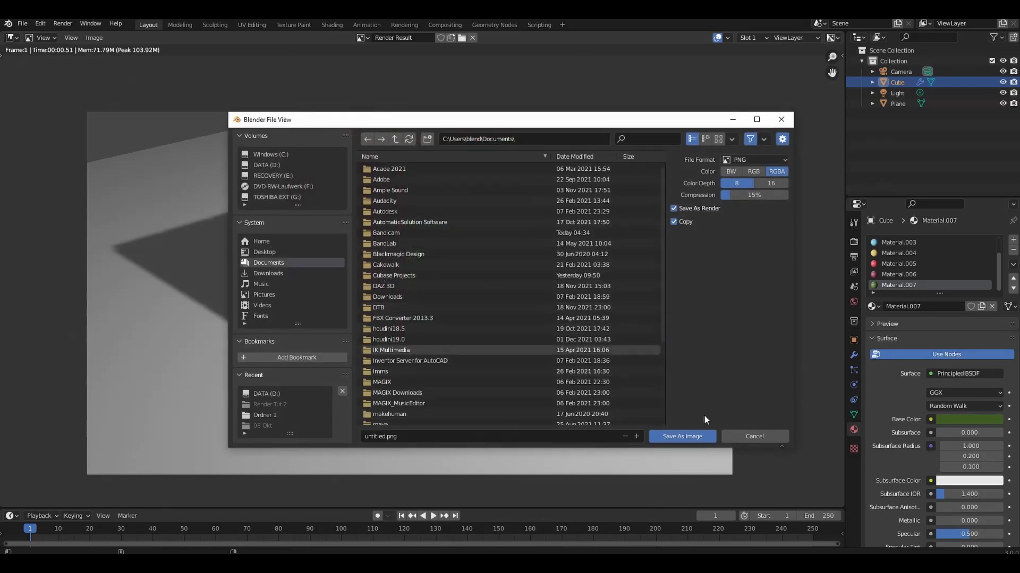
left_click(754, 436)
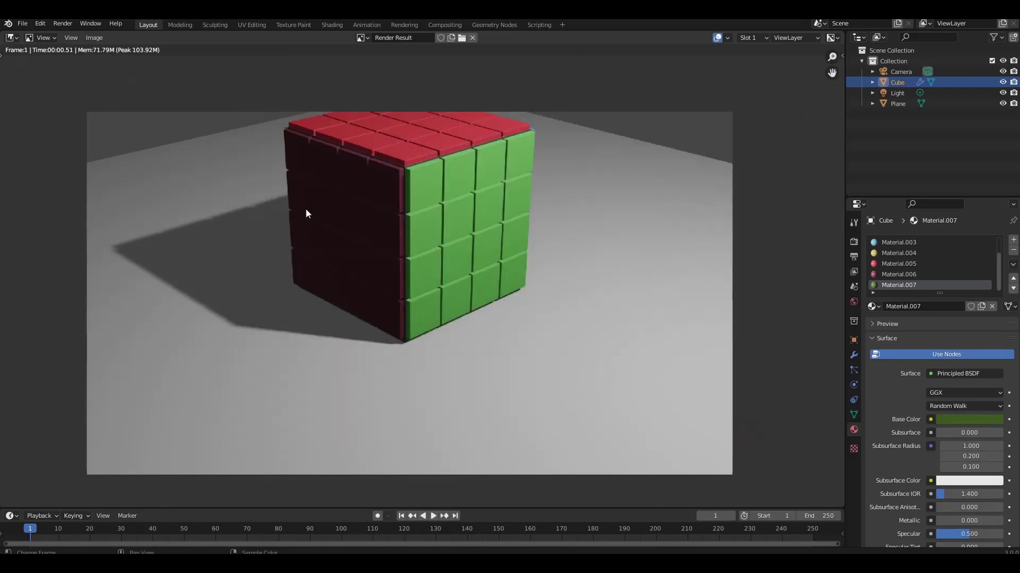
key("Escape")
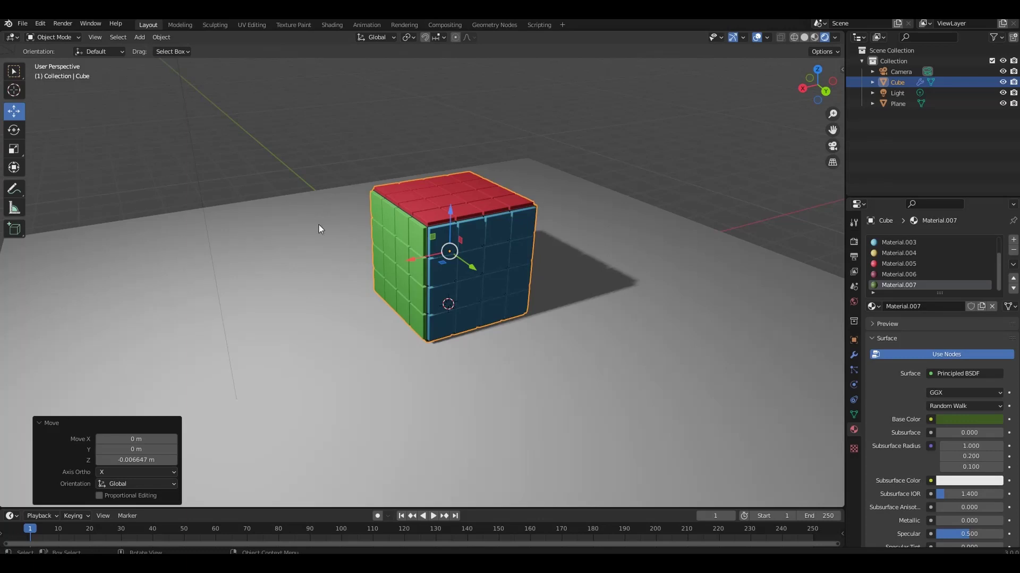
Step: Walk-navigate the camera so the cube sits further back and right, showing more floor
key("KP_0")
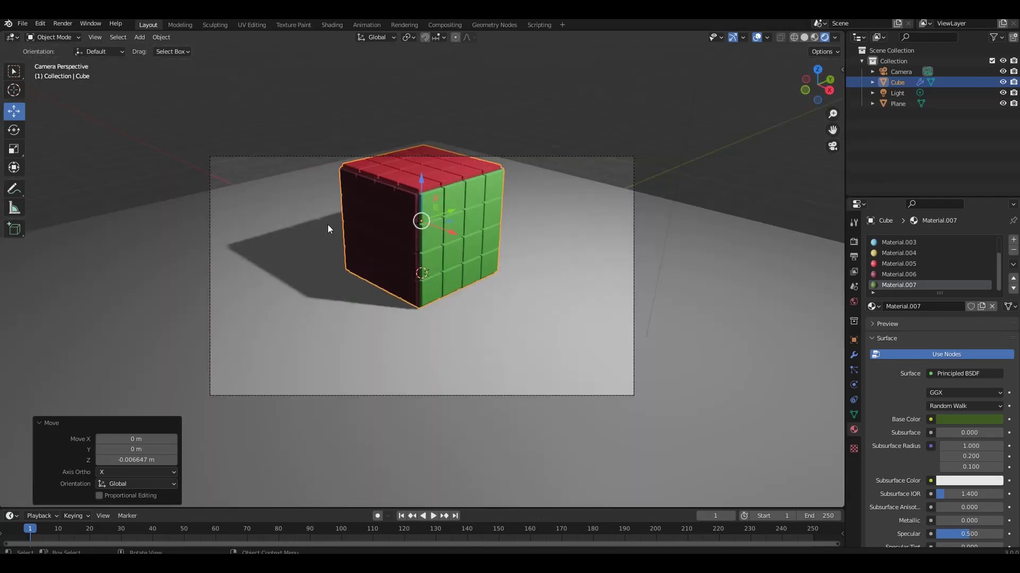
left_click(498, 157)
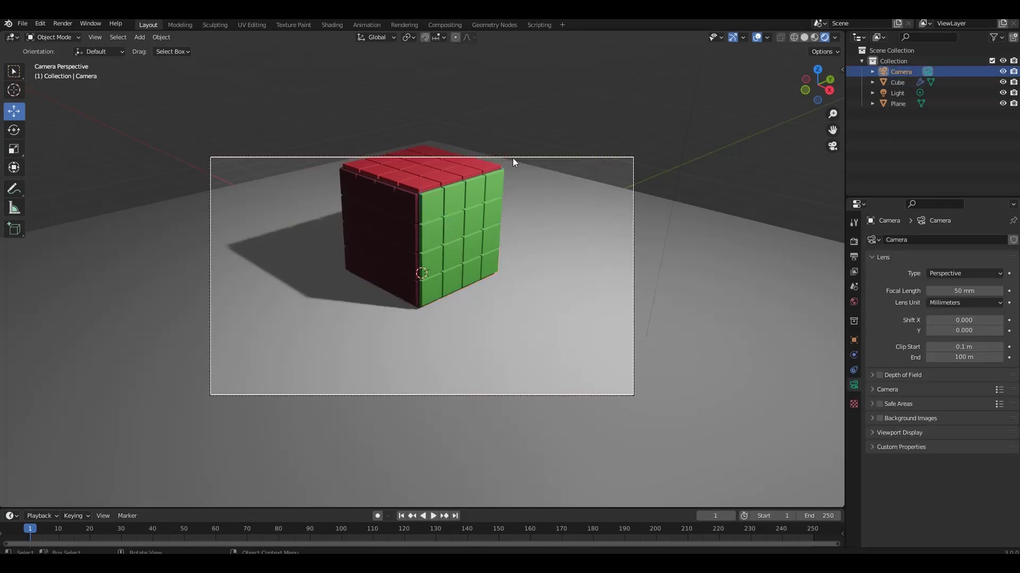
key("shift+grave")
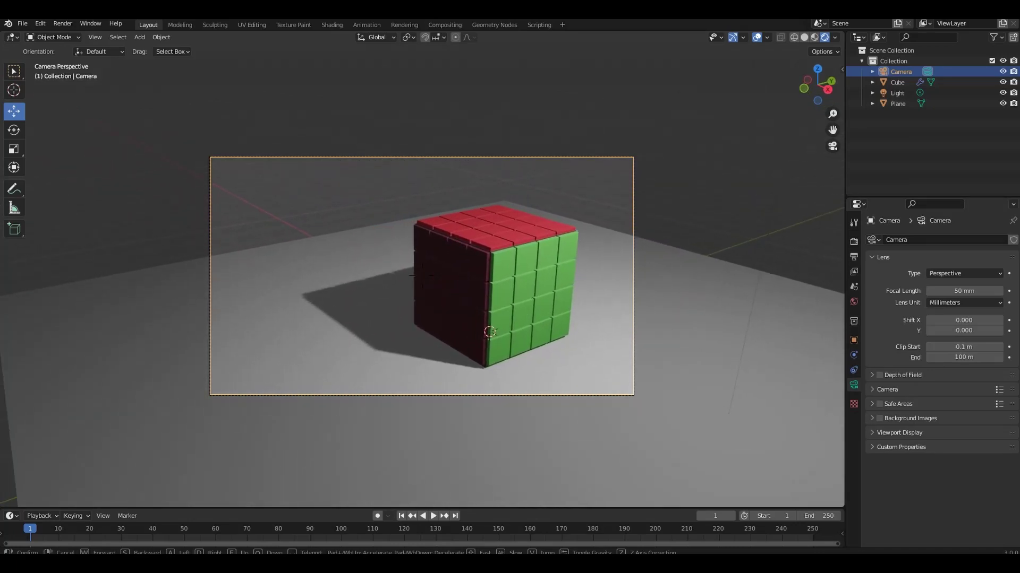
left_click(422, 275)
mouse_move(405, 267)
middle_mouse_down()
mouse_move(437, 282)
mouse_move(441, 265)
mouse_move(456, 358)
mouse_move(550, 257)
middle_mouse_up()
Step: Lower the light about 1.2 m along Z and tint it light blue
left_click(551, 256)
key("g")
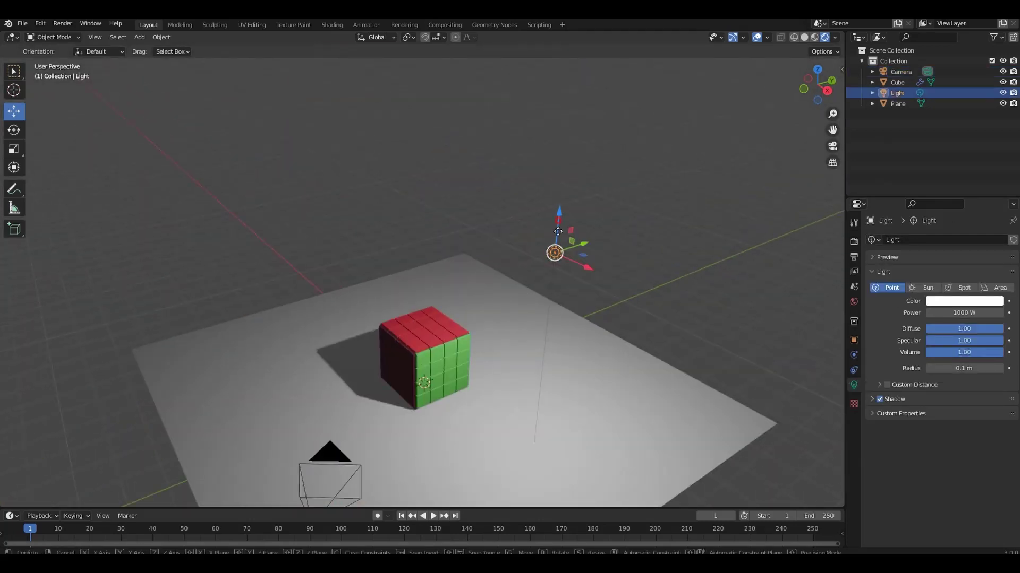
key("z")
left_click(551, 268)
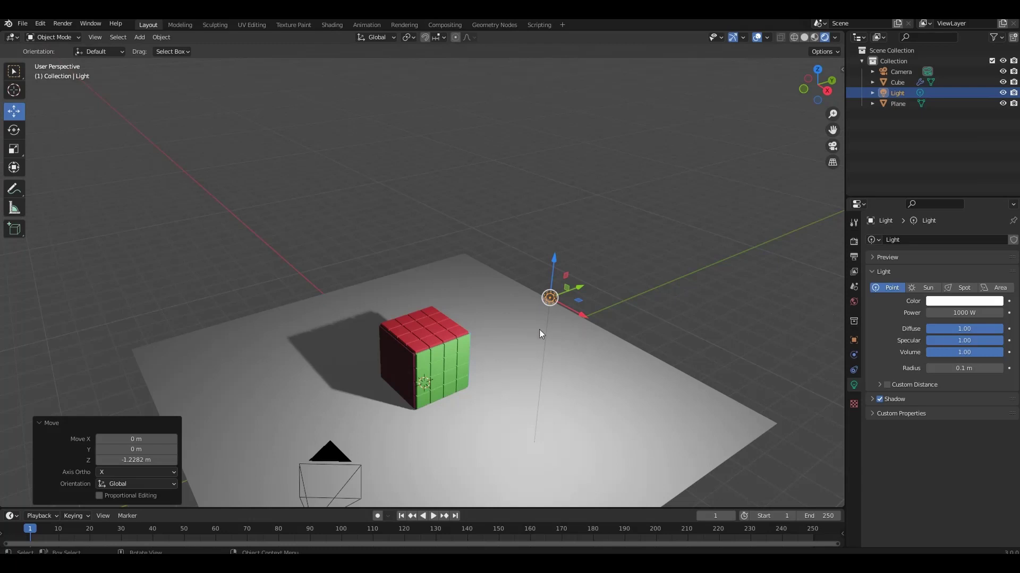
key("KP_0")
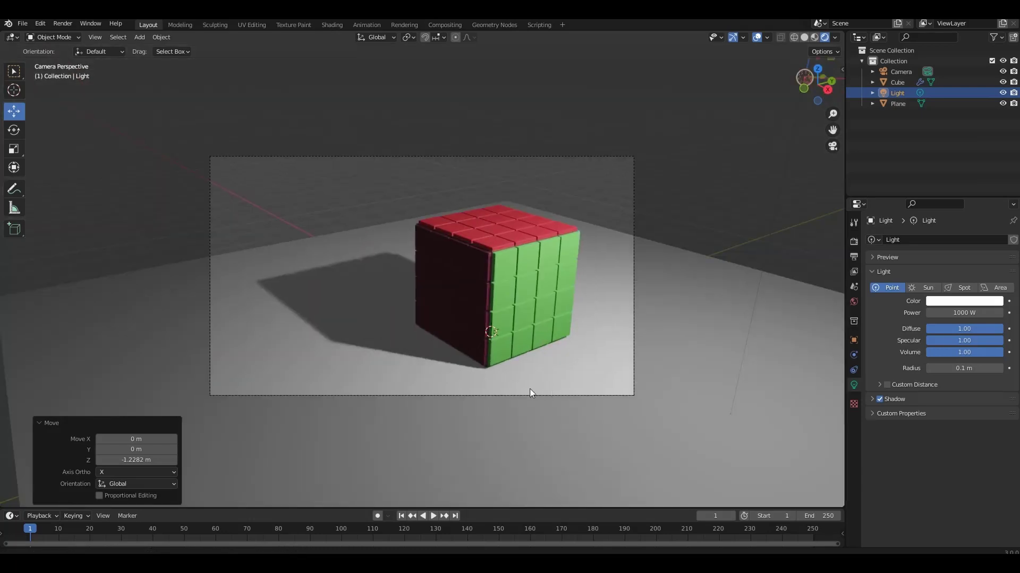
left_click(964, 301)
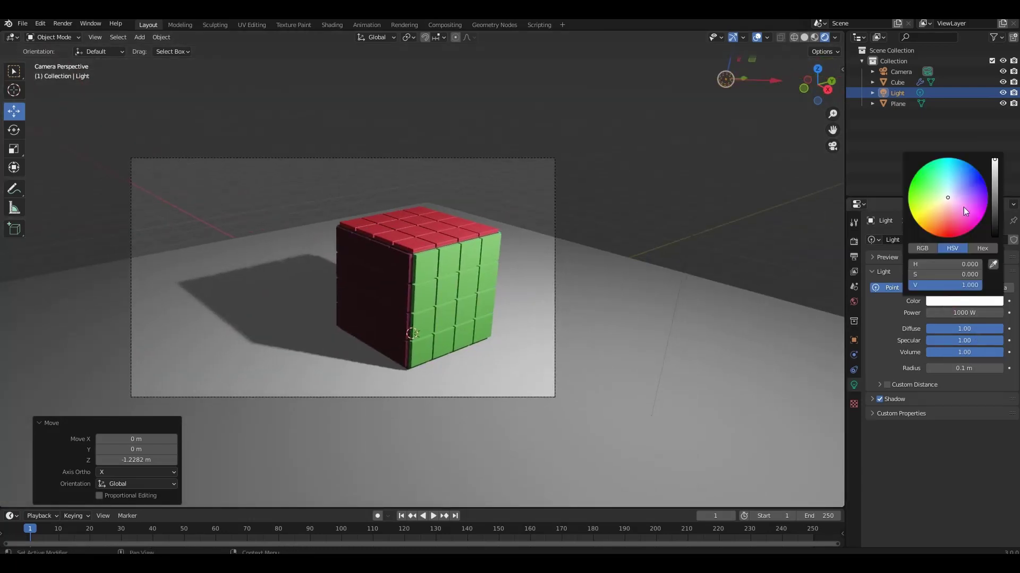
left_click(951, 187)
key("KP_0")
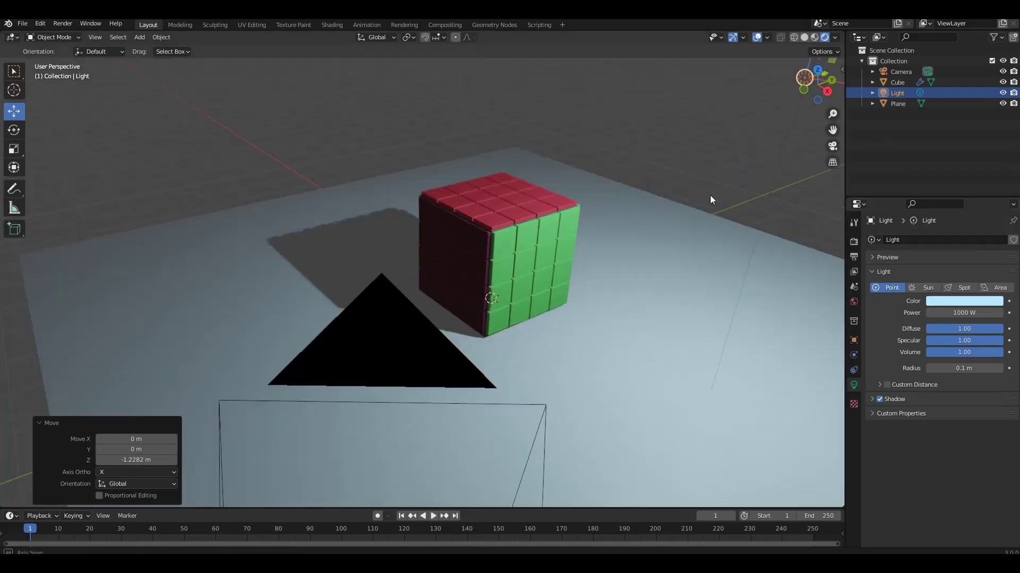
middle_click_drag(706, 201, 773, 180)
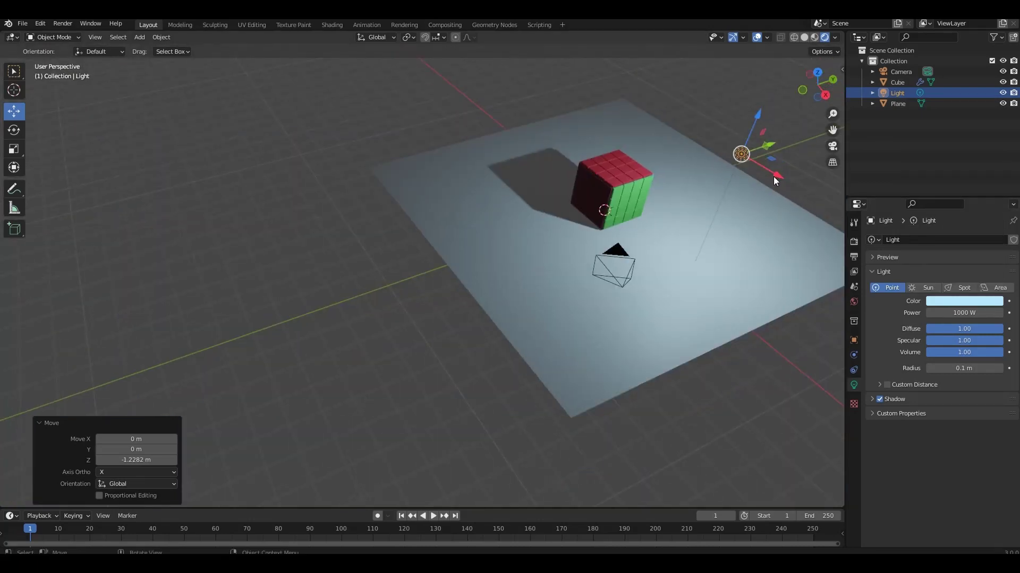
Step: Duplicate the light as Light.001, move it to the cube's other side, and colour it pale peach
left_click(740, 154)
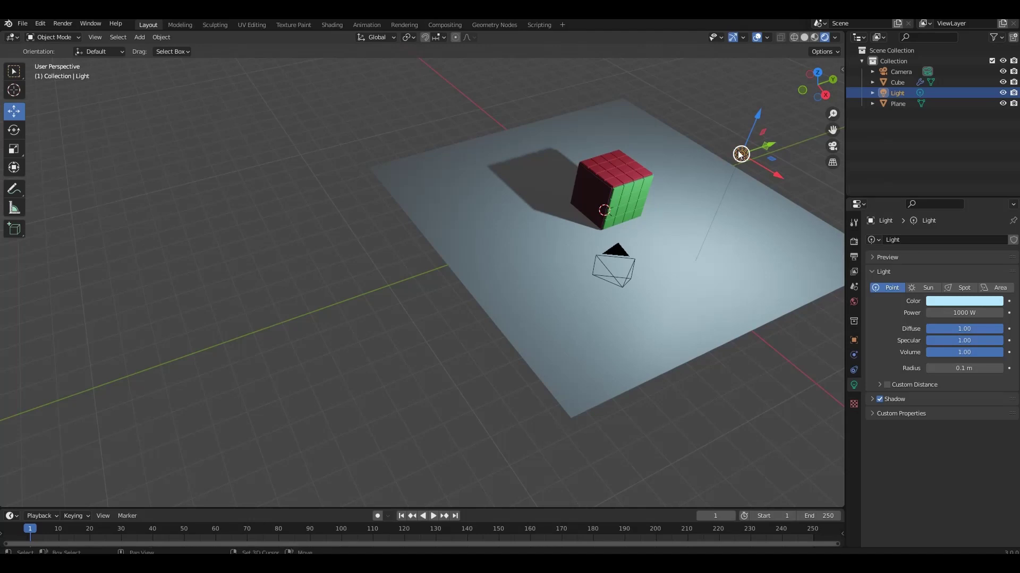
key("shift+d")
right_click(740, 154)
mouse_move(781, 179)
left_mouse_down()
mouse_move(665, 90)
mouse_move(531, 133)
left_mouse_up()
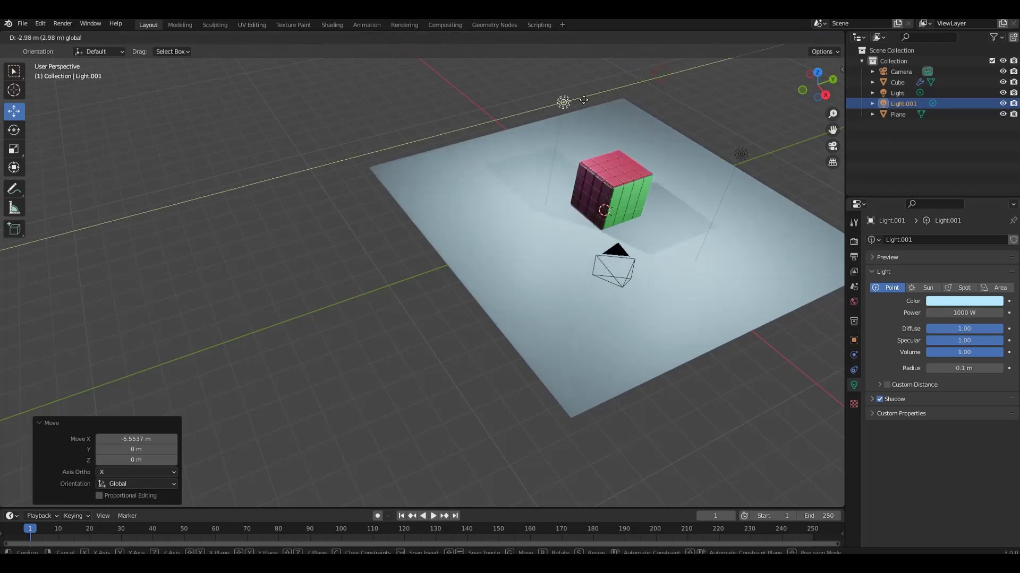
left_click(964, 301)
left_click(944, 204)
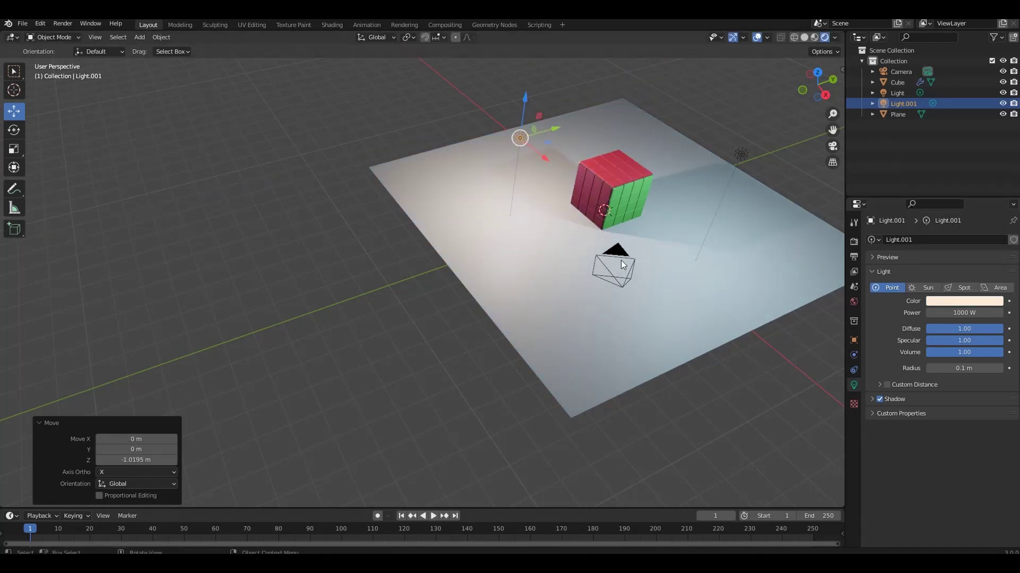
mouse_move(621, 260)
middle_mouse_down()
mouse_move(609, 317)
mouse_move(635, 292)
middle_mouse_up()
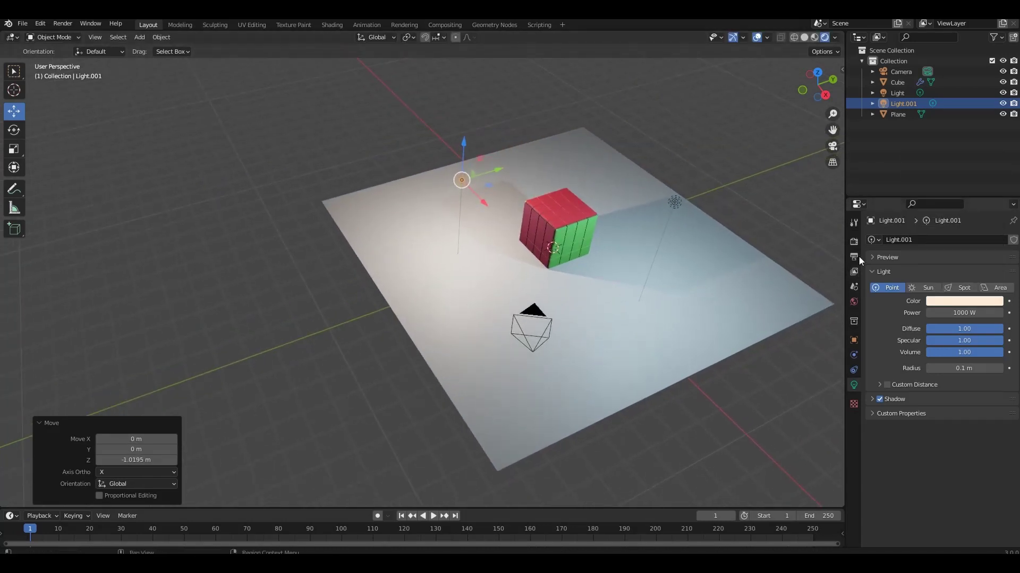
left_click(854, 241)
Step: Switch the render engine to Cycles and give the floor plane a new dark brown material
left_click(958, 241)
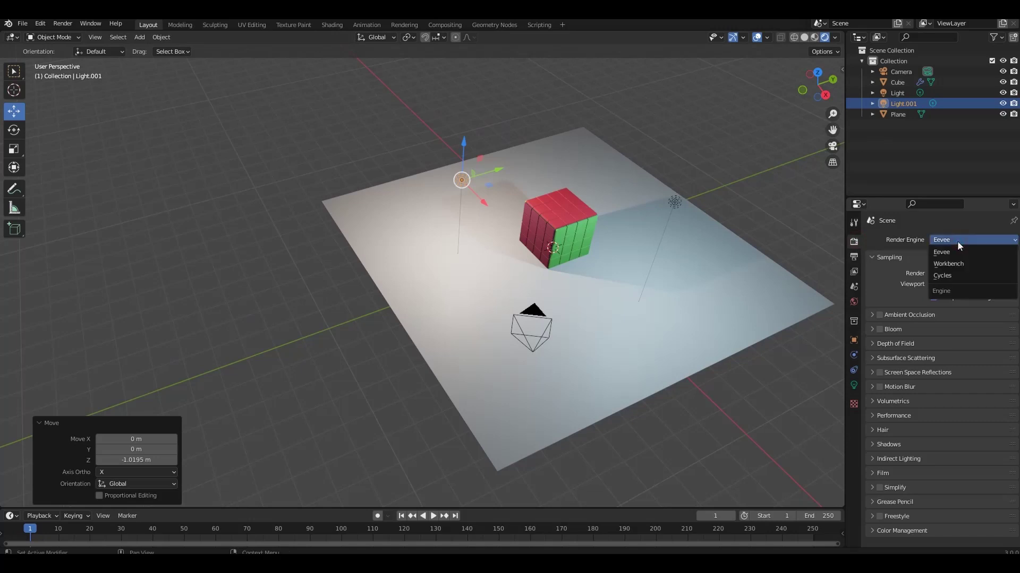
left_click(951, 268)
left_click(642, 324)
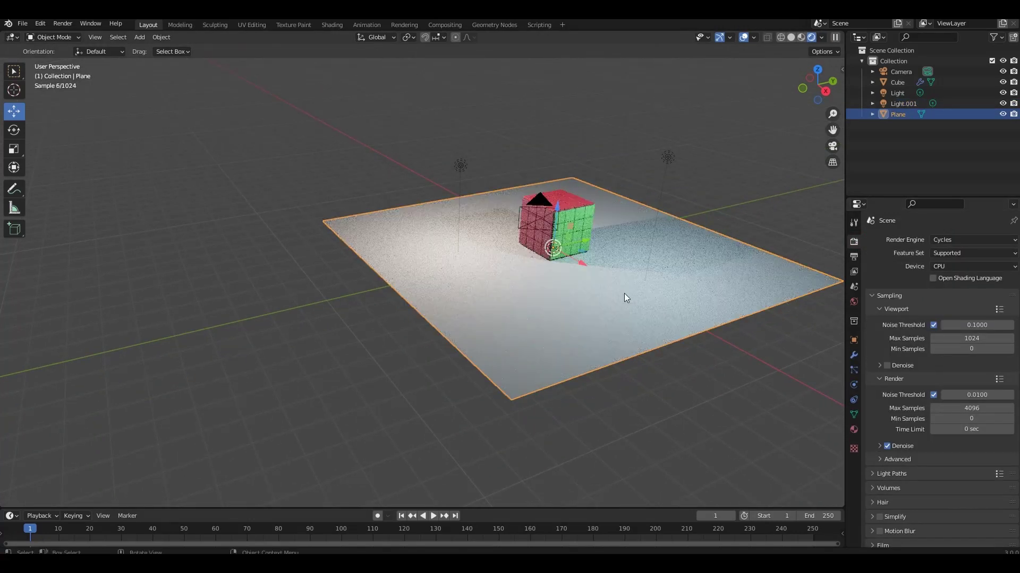
scroll(624, 290, "up", 3)
middle_click_drag(626, 284, 613, 304)
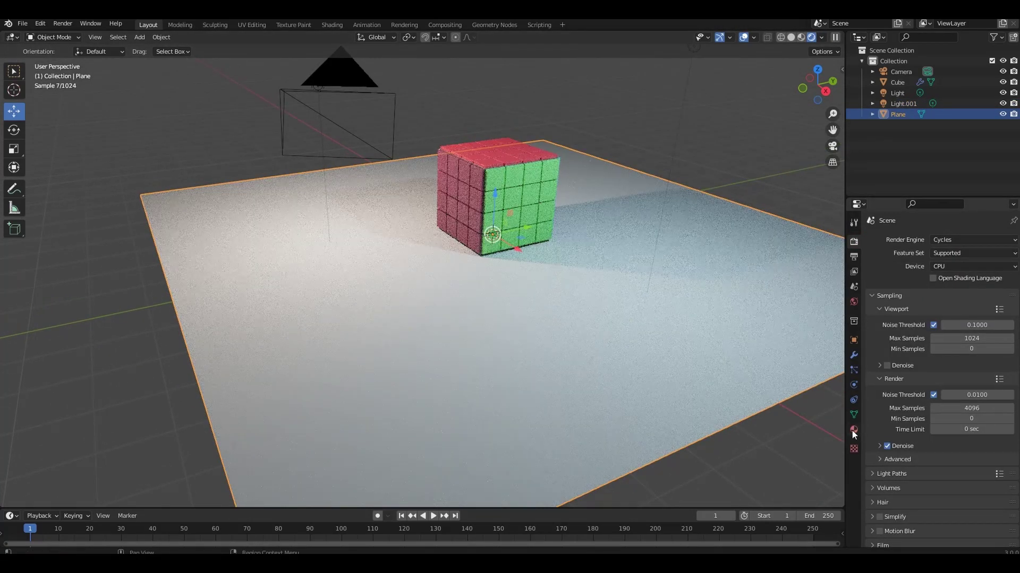
left_click(853, 429)
left_click(932, 282)
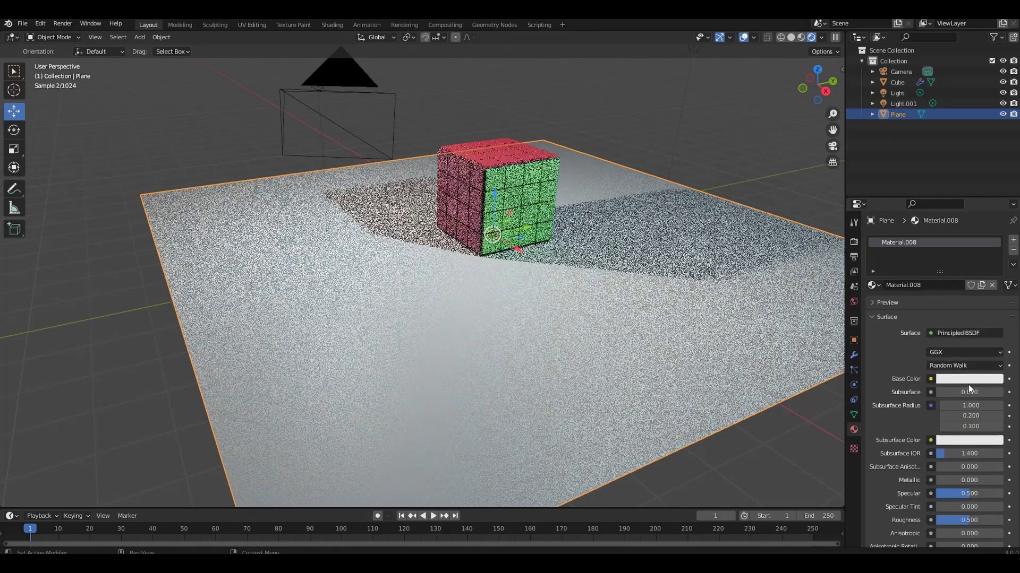
left_click(968, 378)
left_click(994, 263)
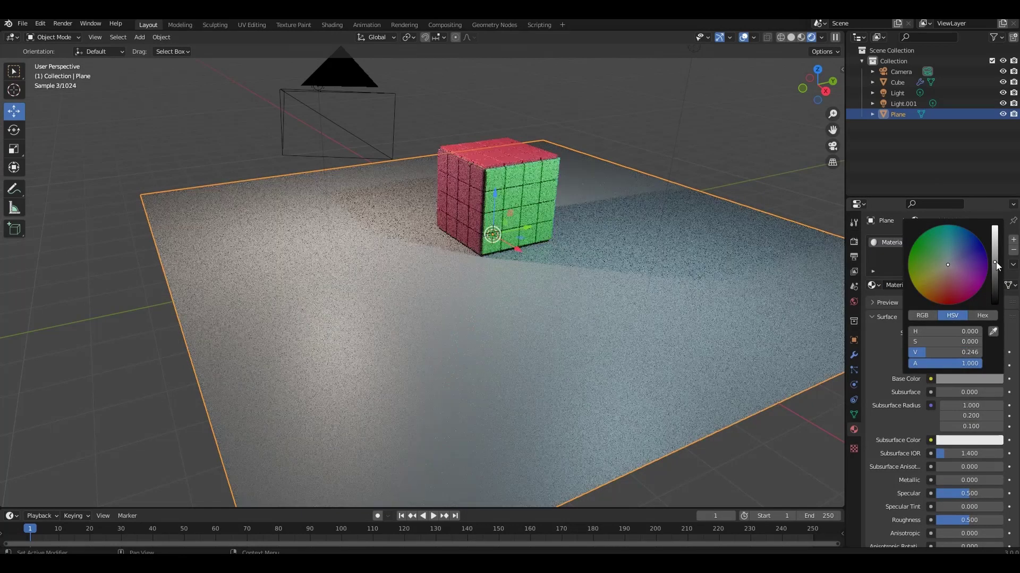
left_click(945, 277)
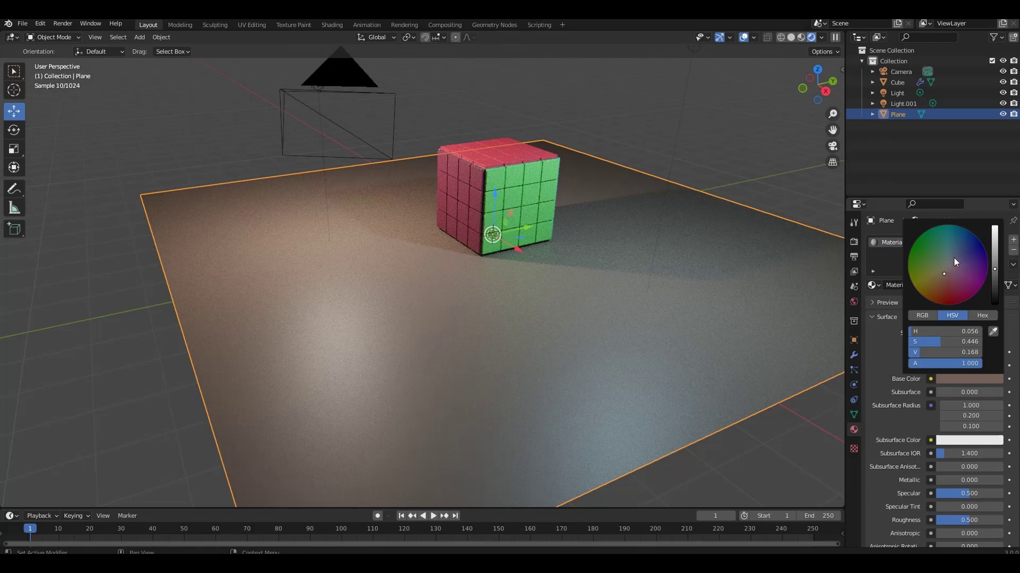
Step: Set the world background colour to dark navy blue
left_click(853, 301)
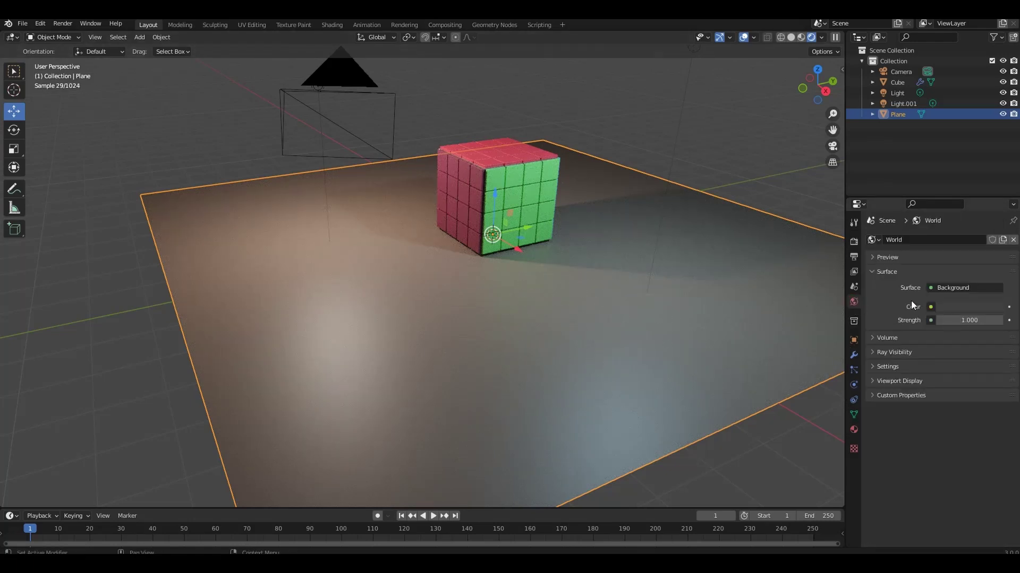
left_click(958, 306)
left_click(954, 176)
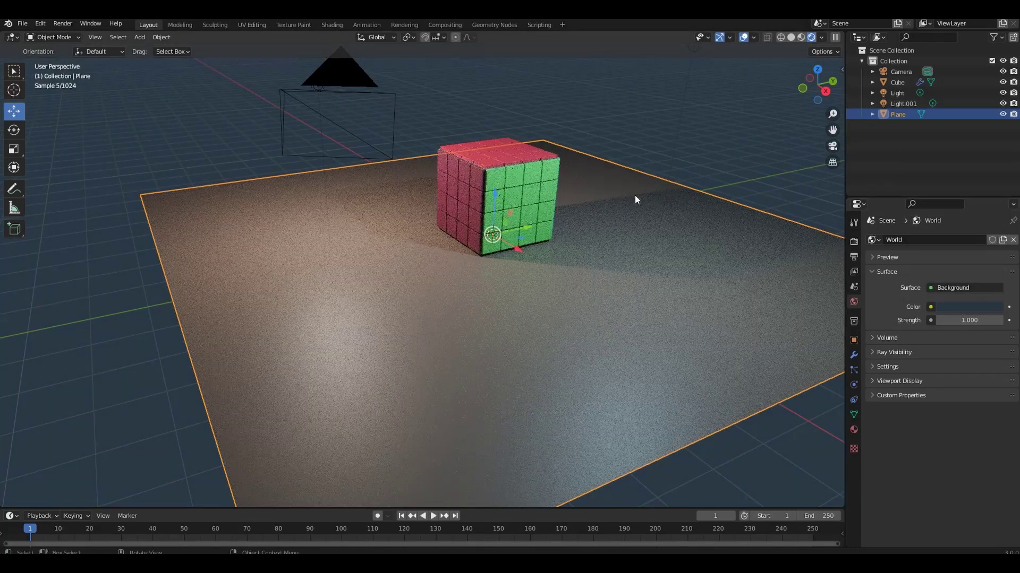
key("KP_0")
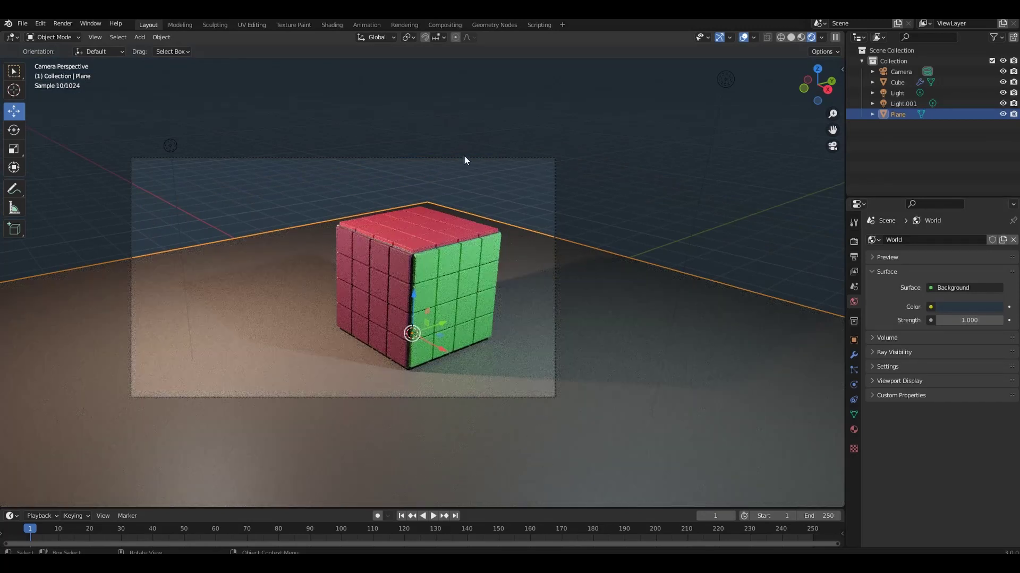
left_click(464, 158)
left_click(290, 310)
Step: Set the floor material's Metallic to 1.000 and Roughness to about 0.303
left_click(854, 429)
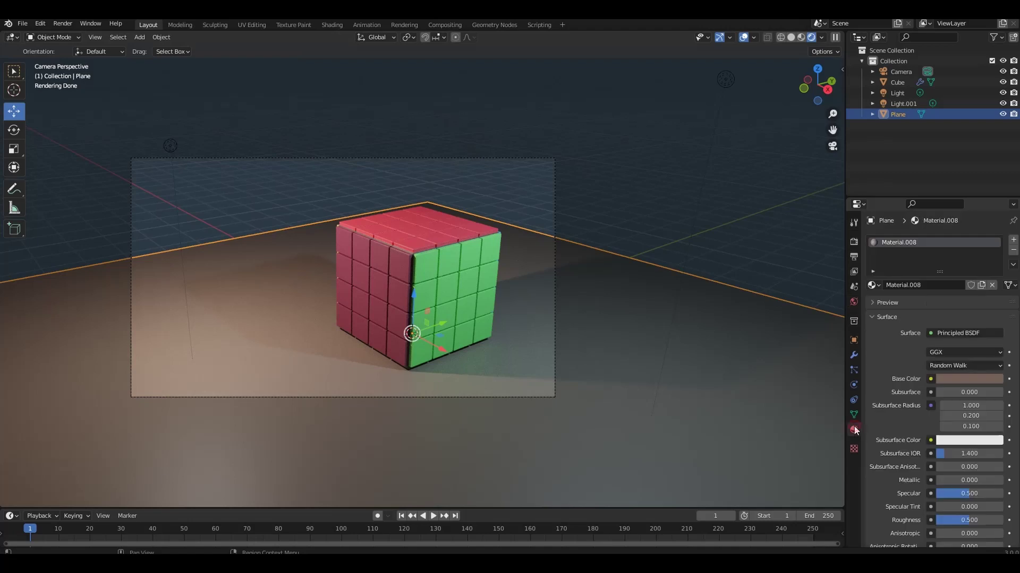
scroll(949, 396, "down", 2)
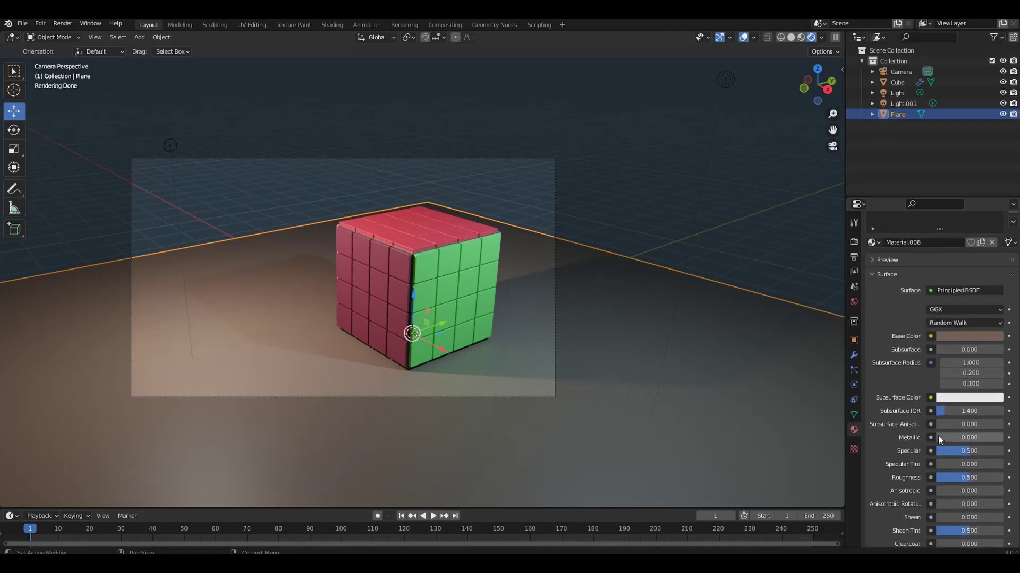
left_click_drag(937, 435, 1002, 437)
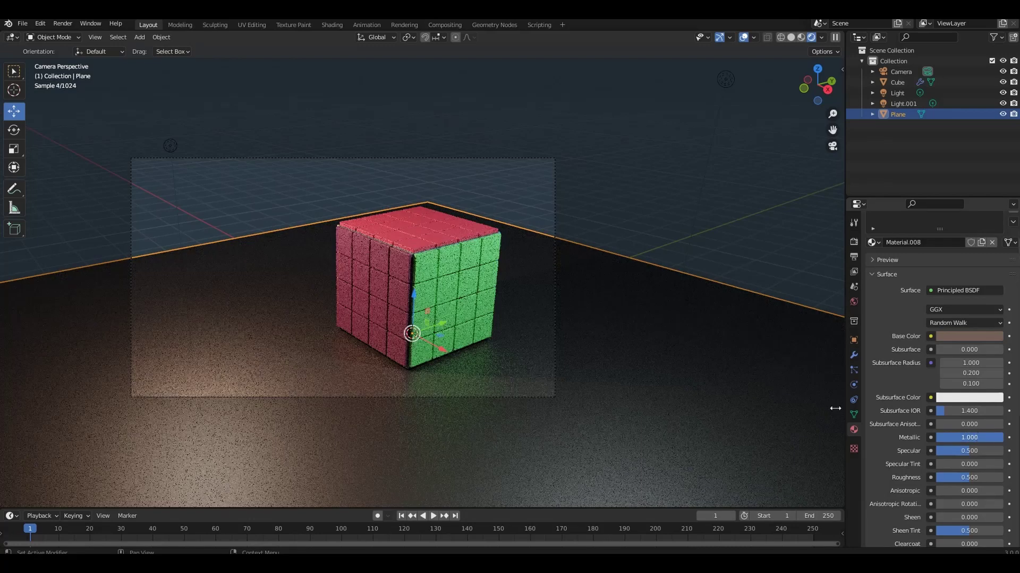
scroll(933, 444, "down", 1)
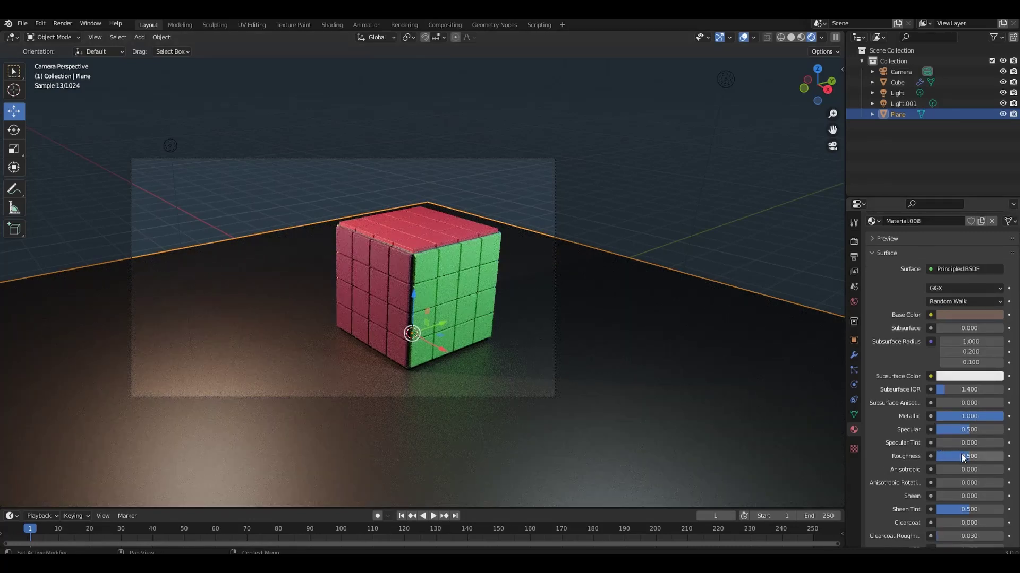
left_click_drag(962, 455, 946, 455)
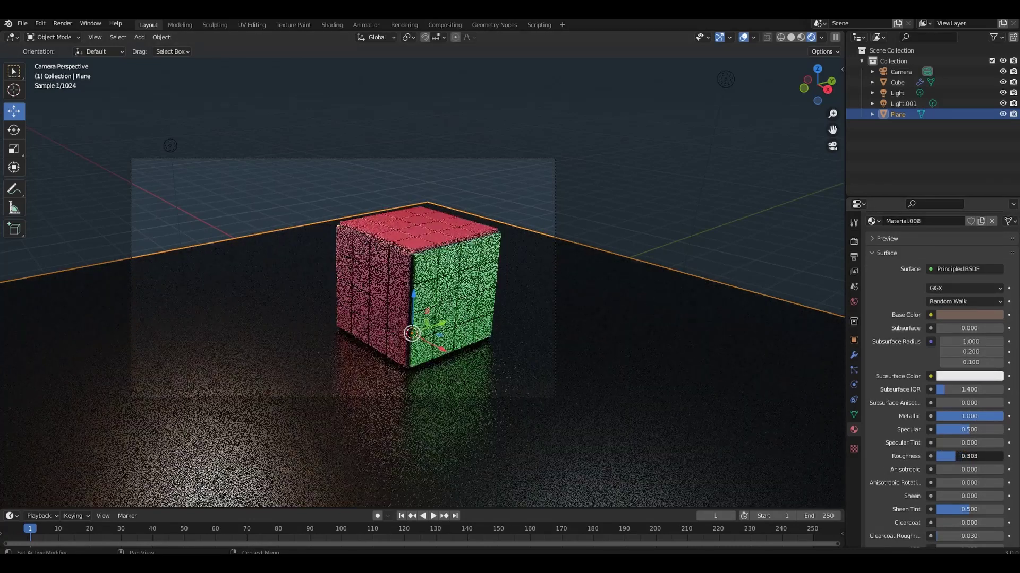
middle_click_drag(418, 366, 429, 326, "shift")
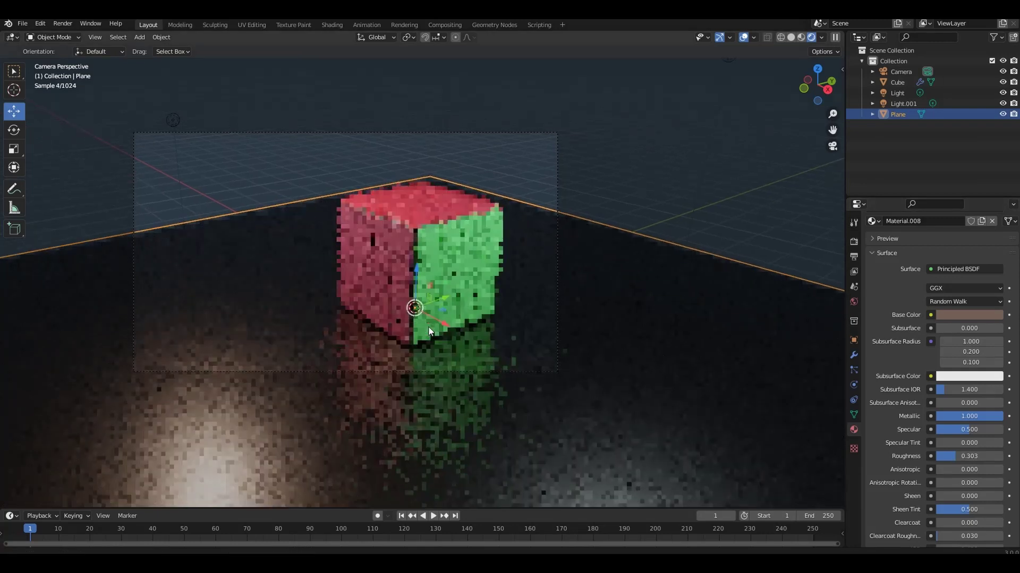
left_click(442, 134)
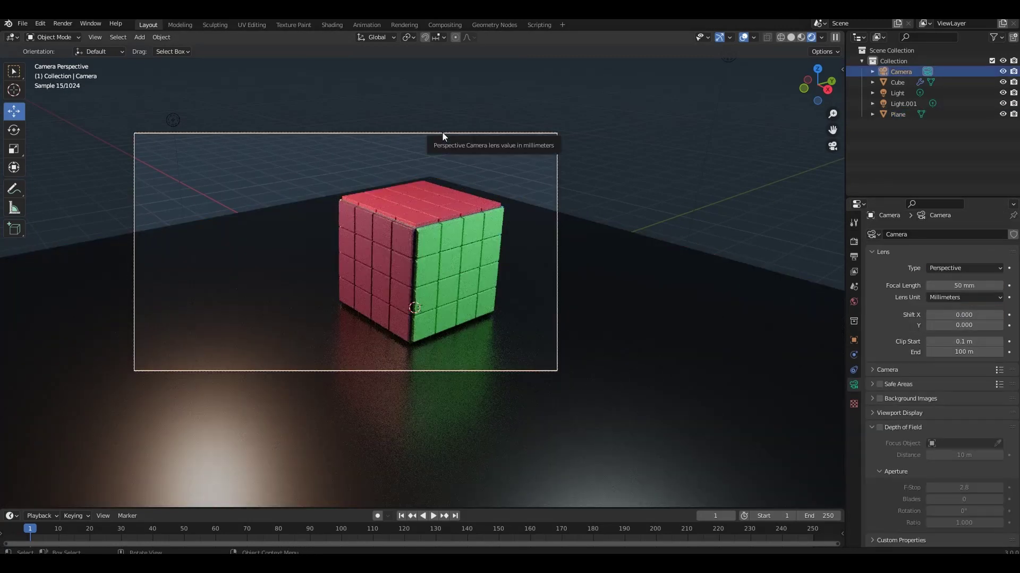
Step: Move the camera so the cube sits higher in the shot, then review the Cycles sampling settings
key("g")
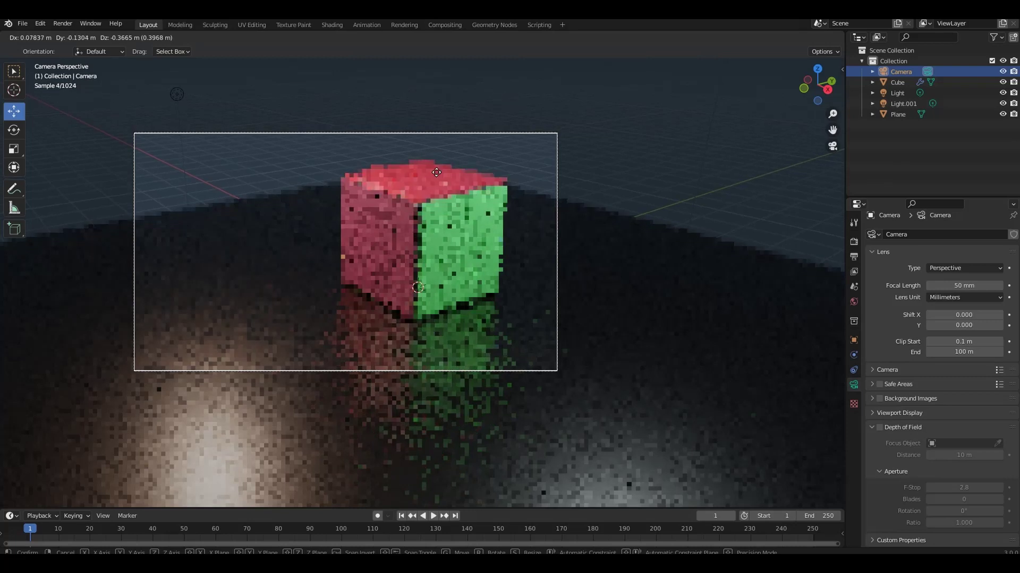
key("Return")
left_click(854, 242)
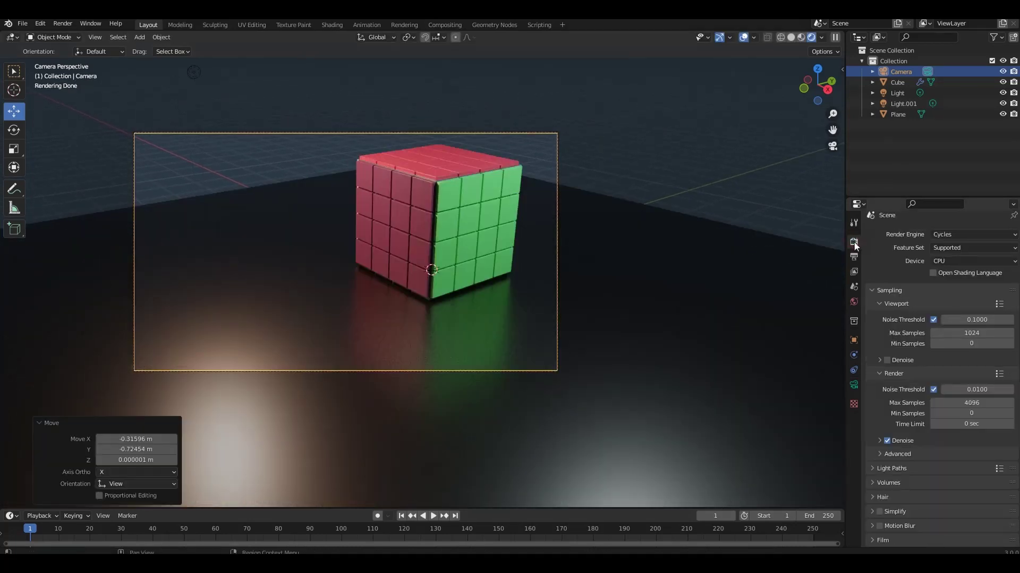
scroll(884, 303, "up", 1)
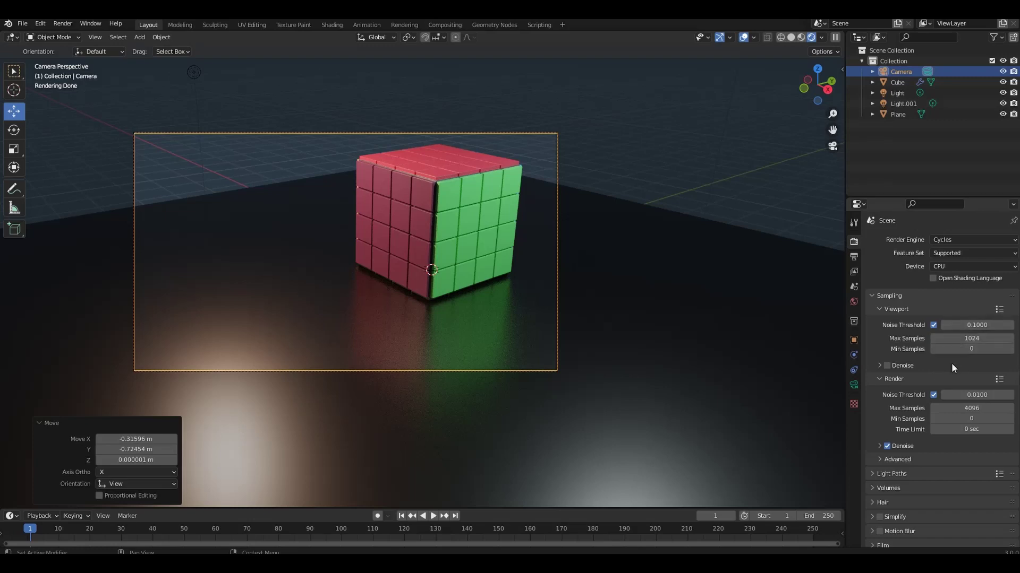
left_click(473, 133)
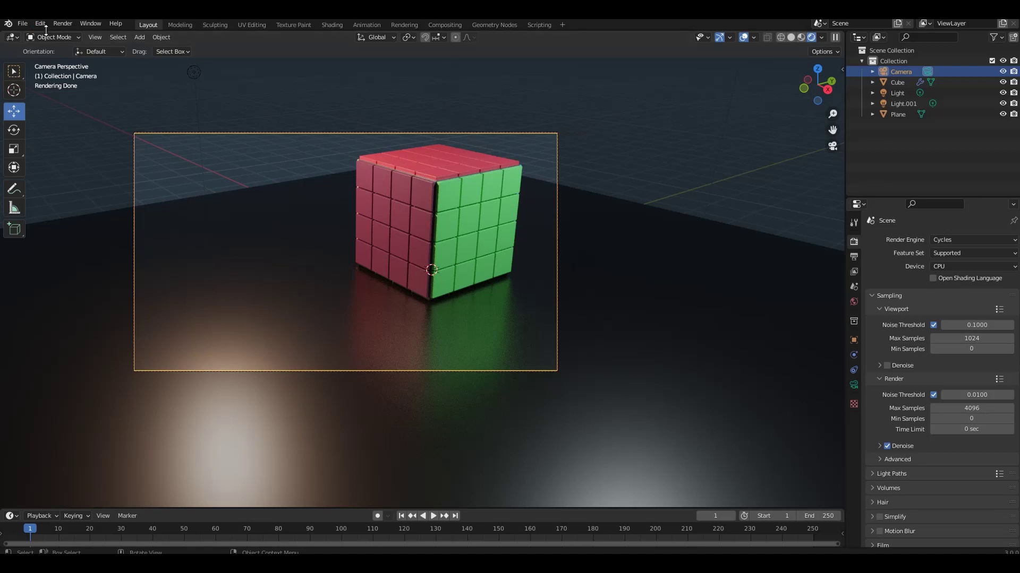
Step: Render the final image, pan around the result, then return to the camera viewport
left_click(62, 24)
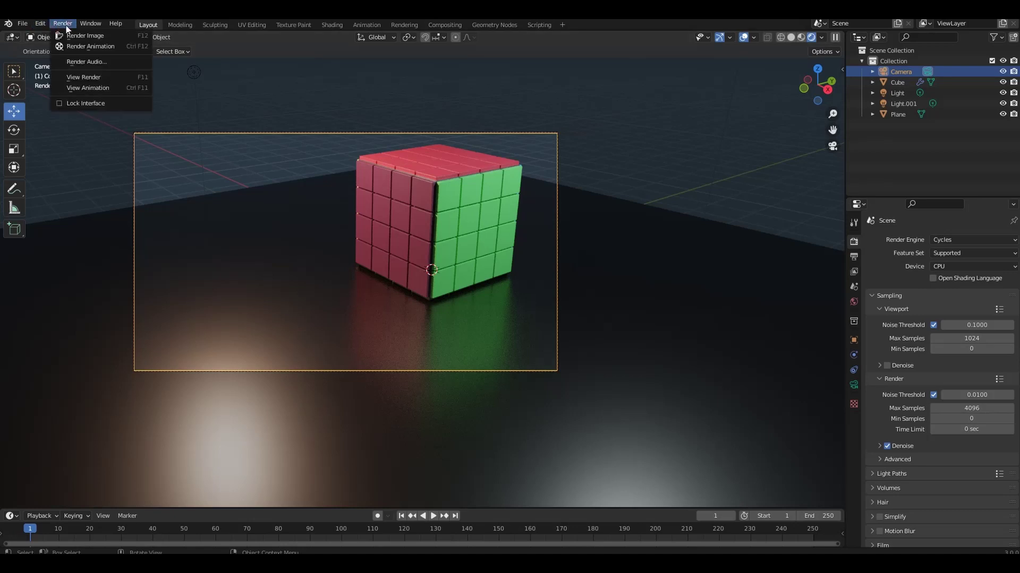
left_click(85, 35)
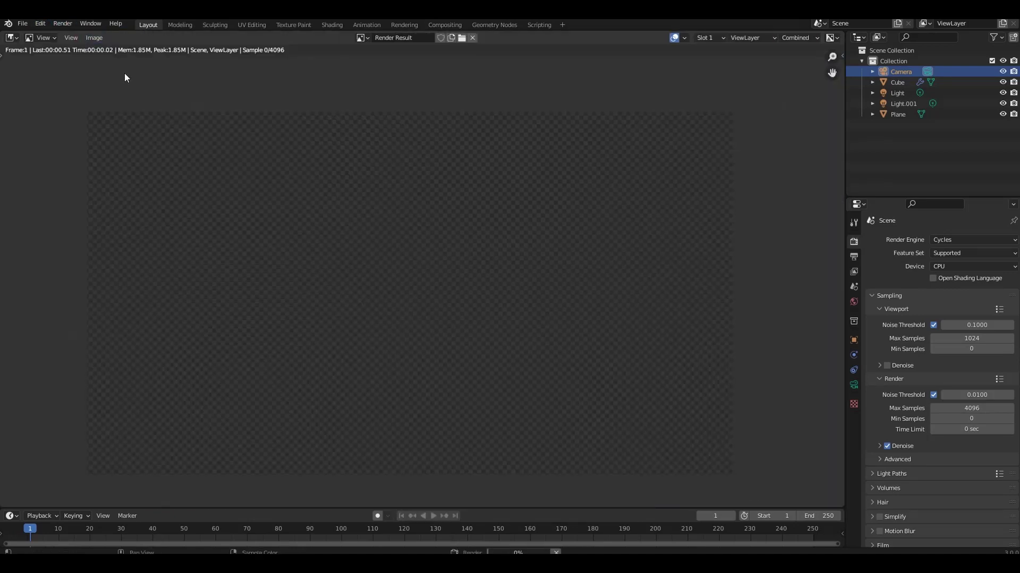
scroll(505, 280, "up", 3)
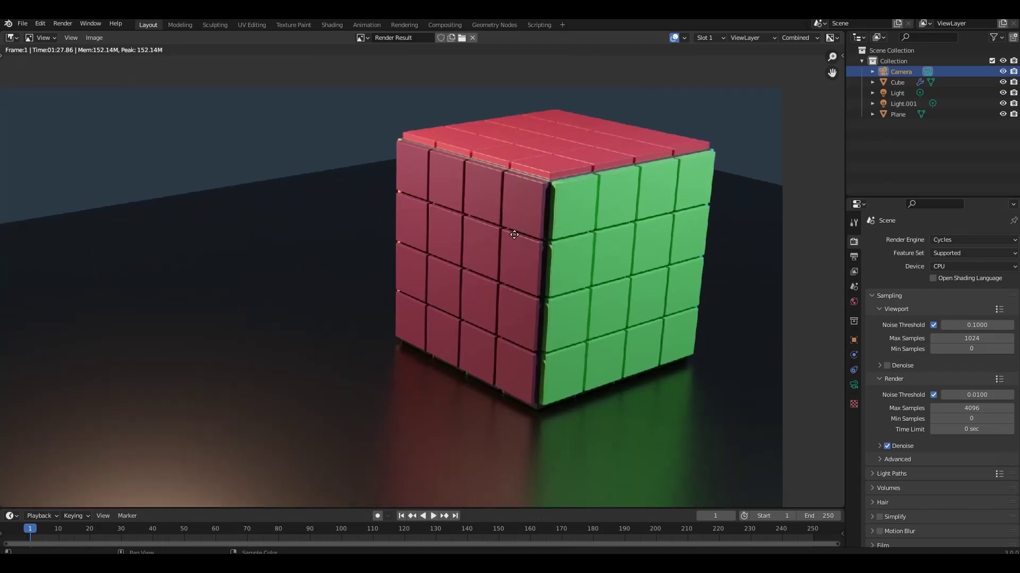
scroll(514, 235, "down", 2)
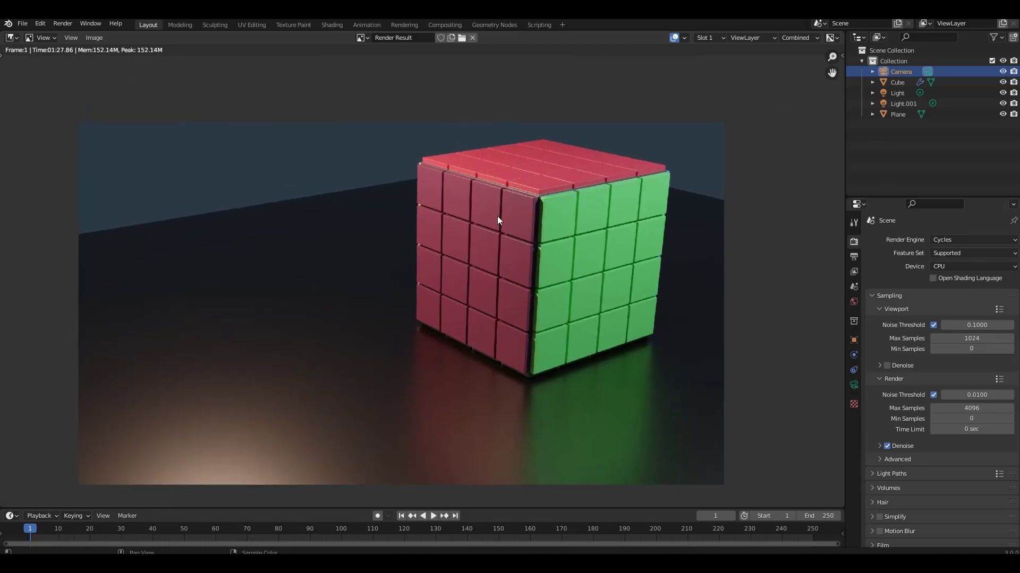
middle_click_drag(486, 228, 456, 248)
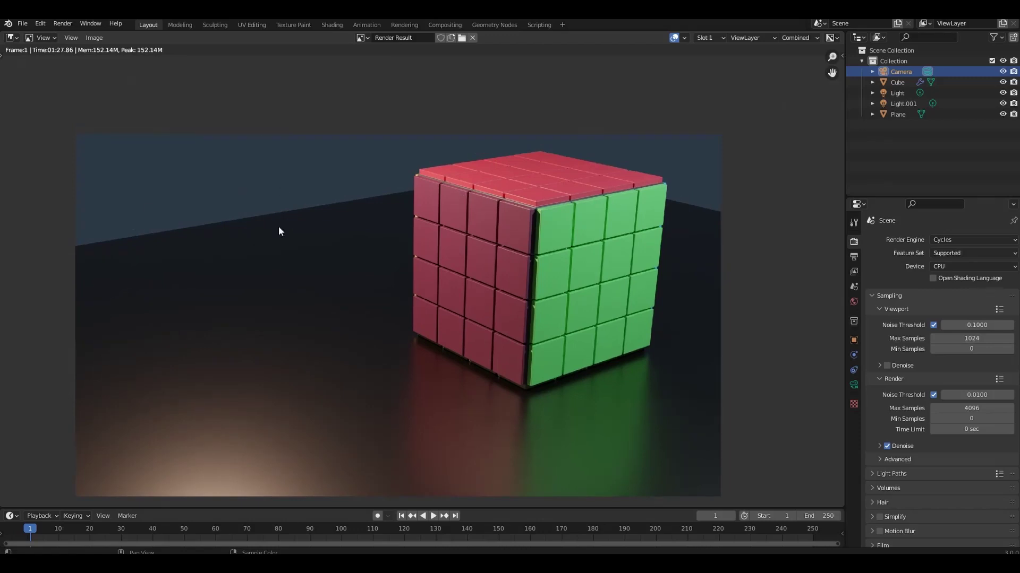
middle_click_drag(278, 227, 303, 220)
key("Escape")
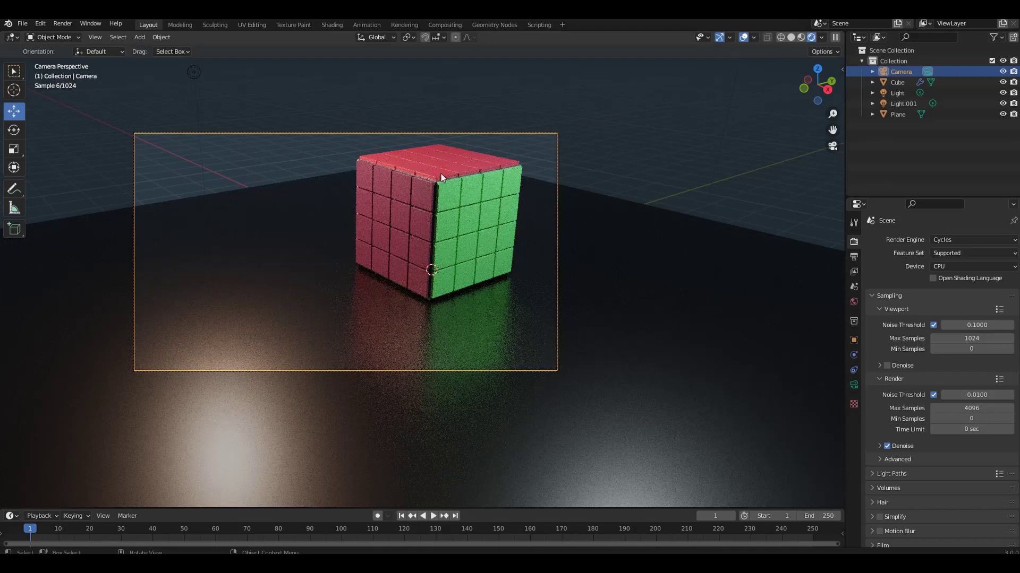
Step: Darken the cube's red top material, Material.005, to a deep maroon
left_click(441, 174)
left_click(854, 430)
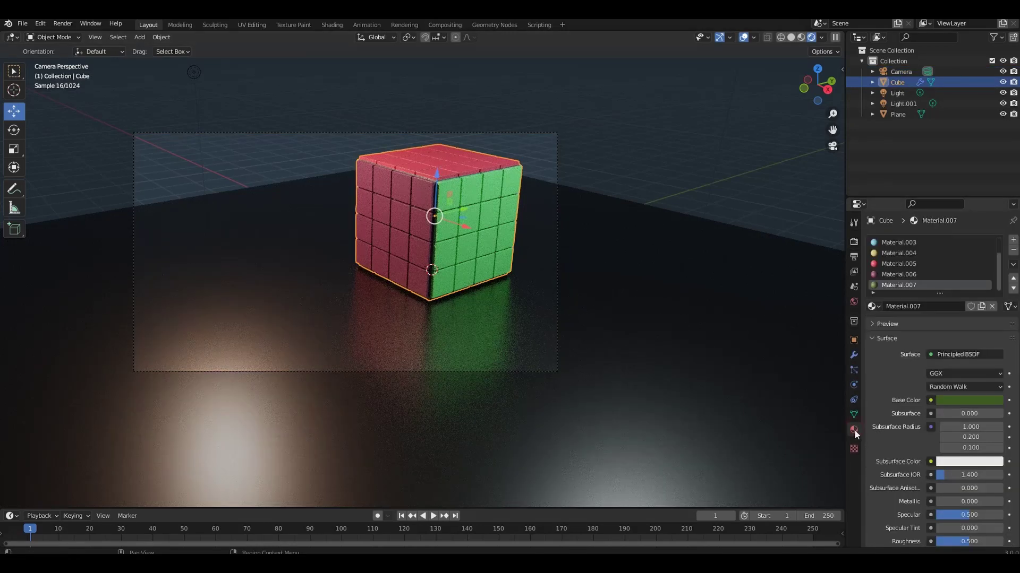
left_click(884, 263)
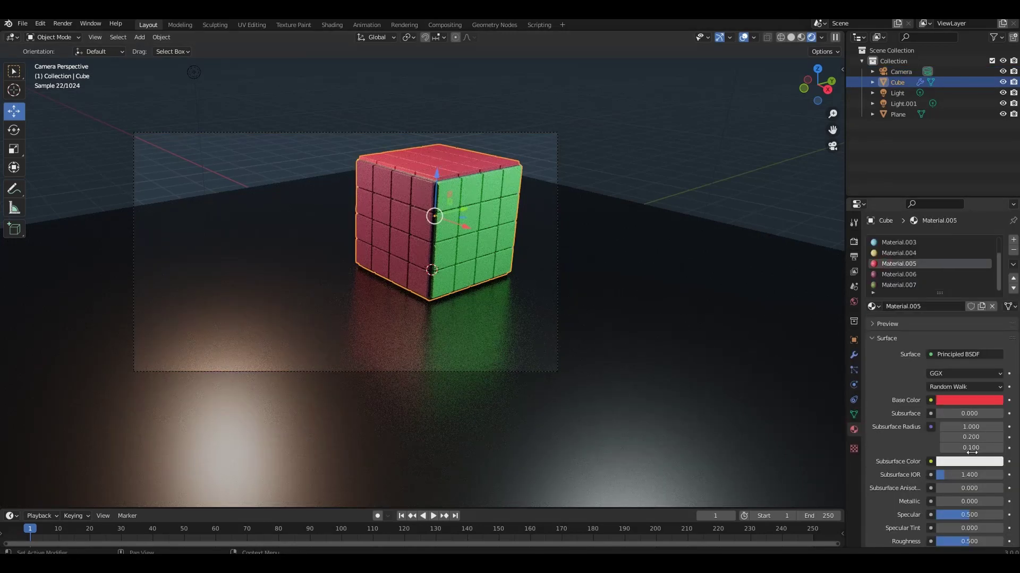
left_click(960, 400)
left_click(990, 306)
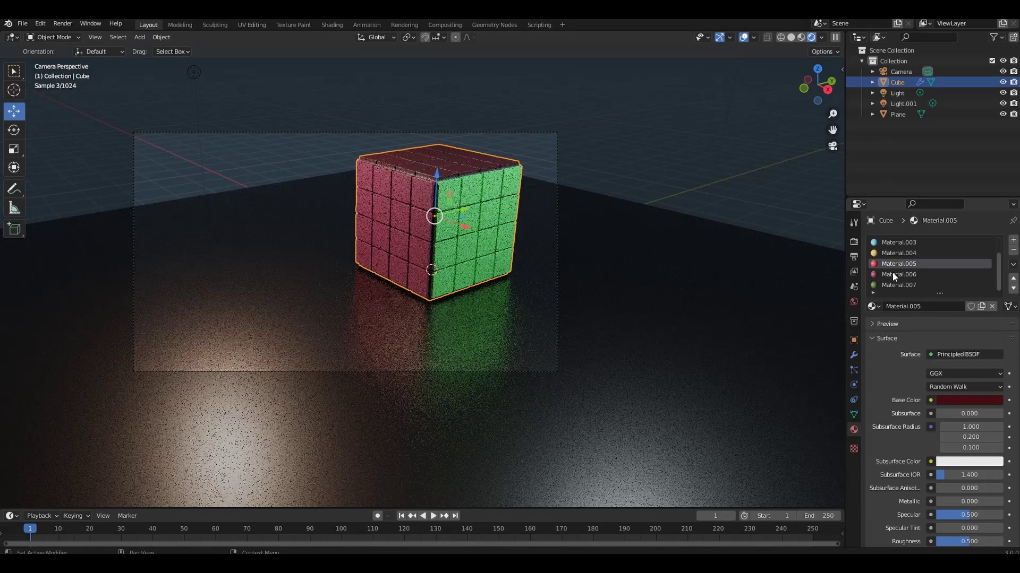
Step: Brighten the side material, Material.006, to a vivid pink
left_click(891, 274)
left_click(966, 400)
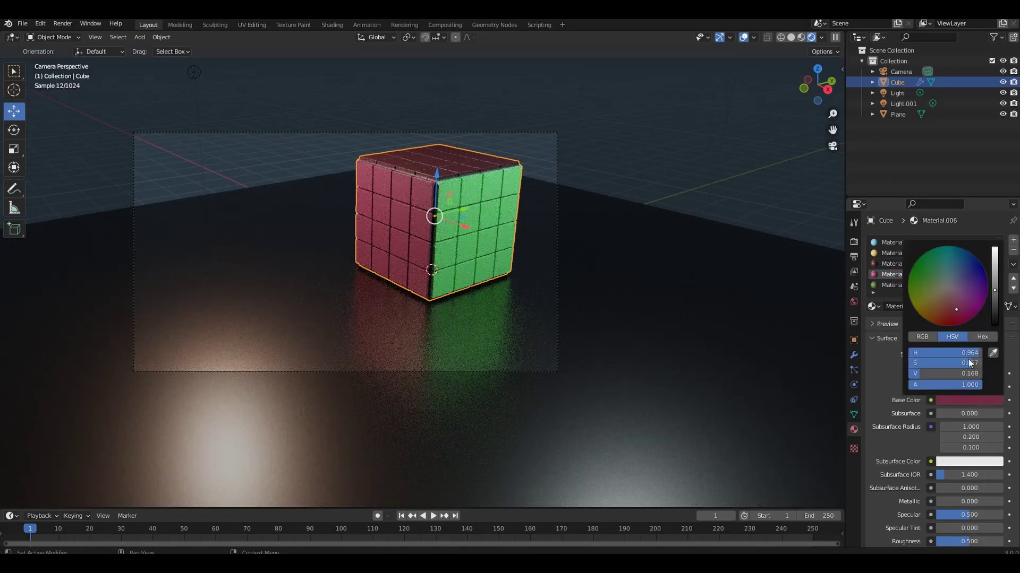
left_click(995, 265)
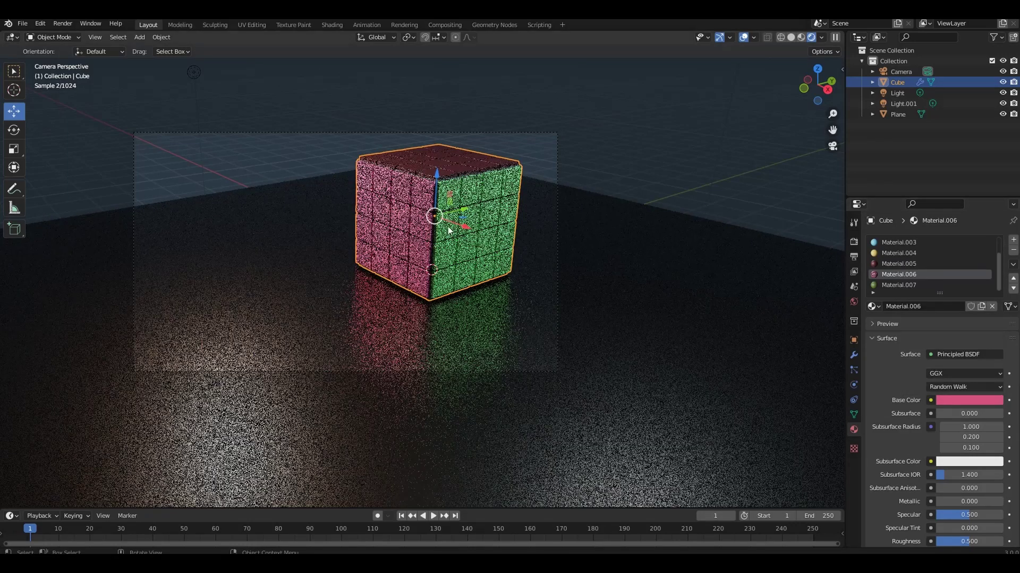
scroll(434, 219, "up", 1)
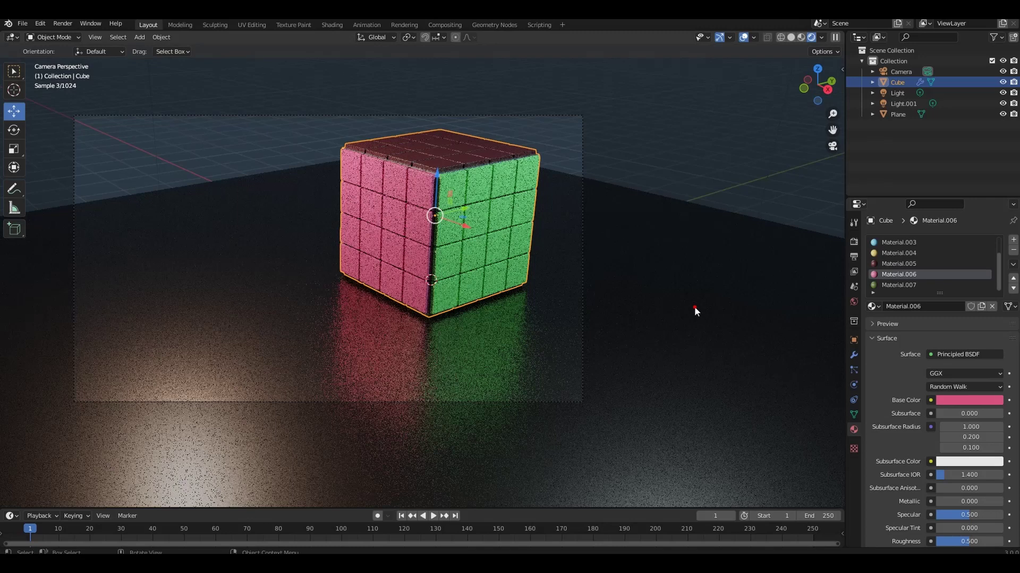
Step: Scale the floor plane up by 2.664, then by a further 1.070
left_click(693, 307)
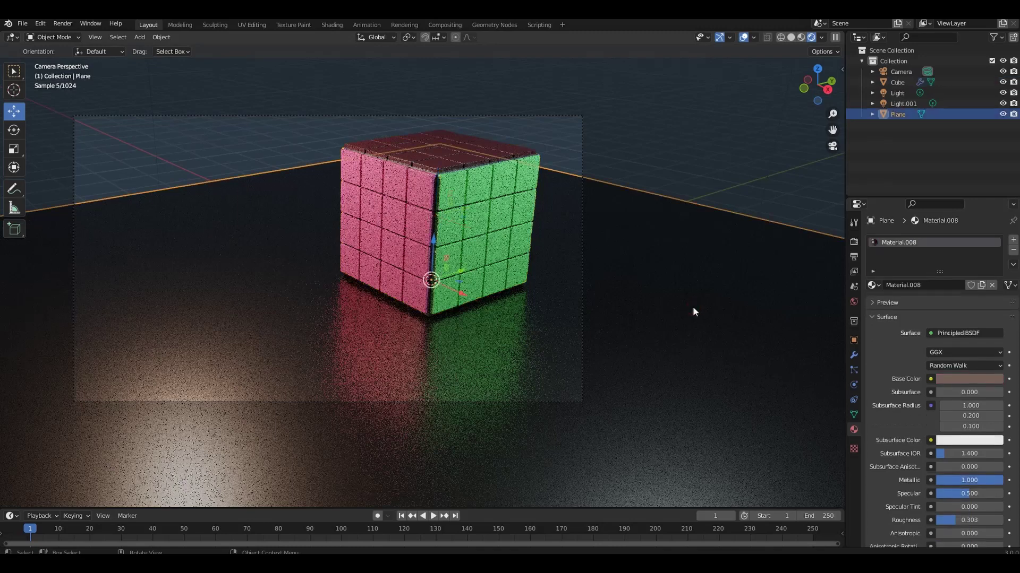
scroll(677, 300, "down", 2)
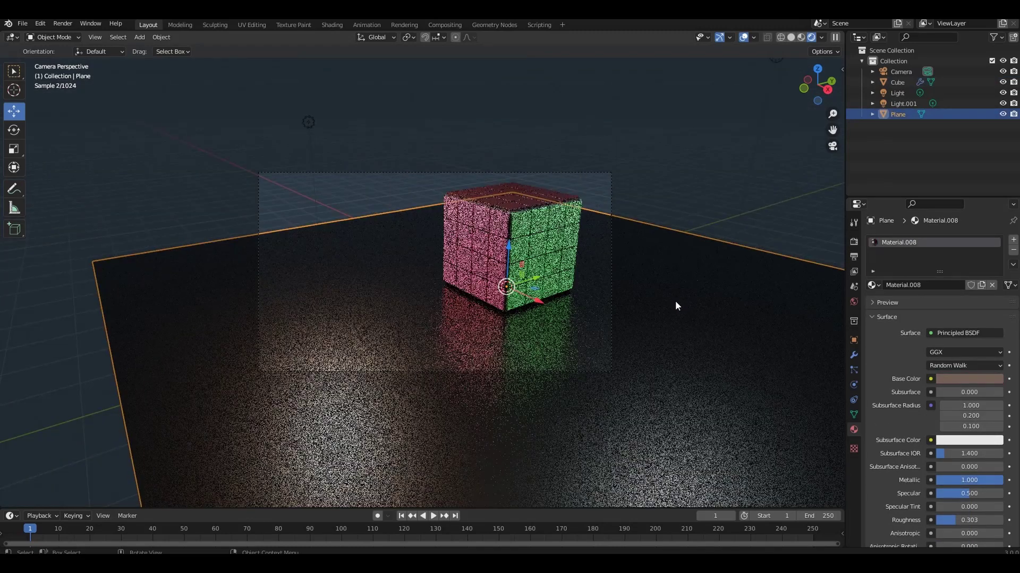
key("s")
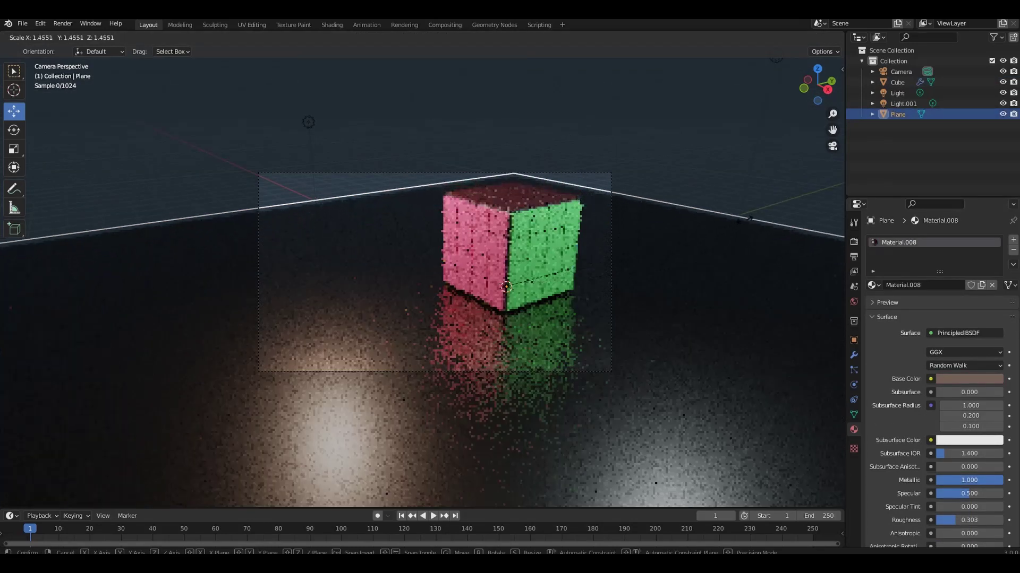
left_click(577, 392)
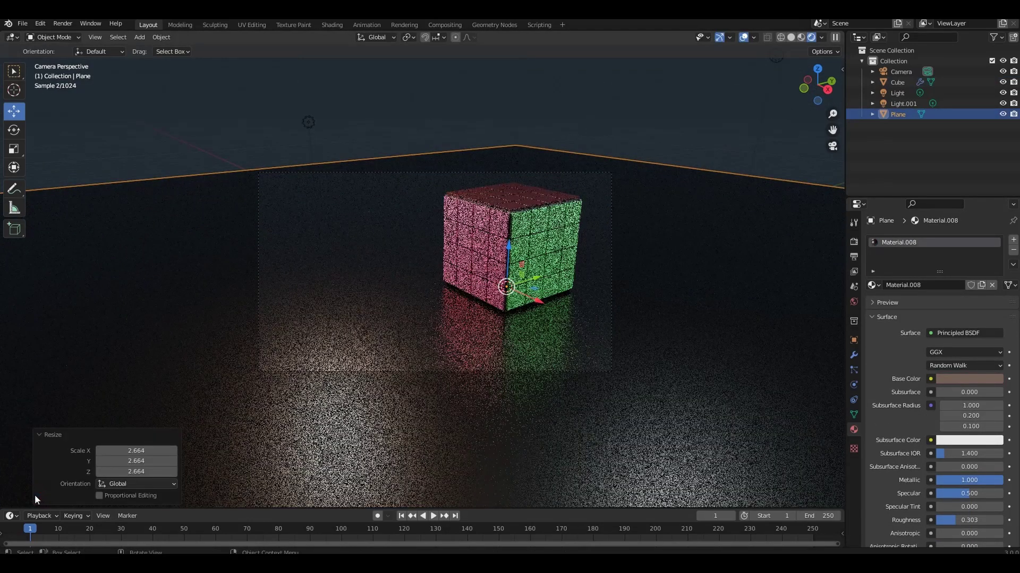
key("s")
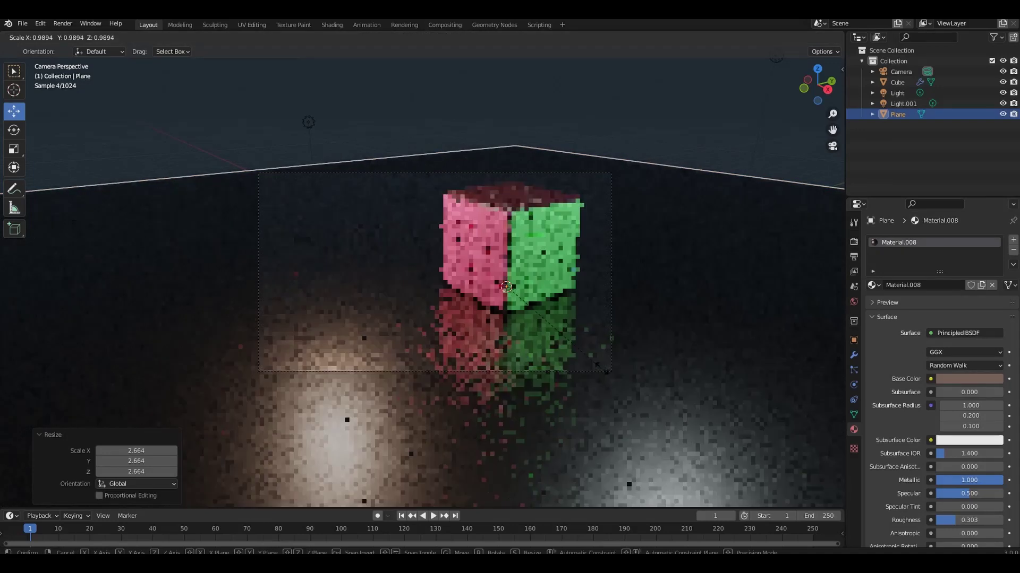
left_click(584, 397)
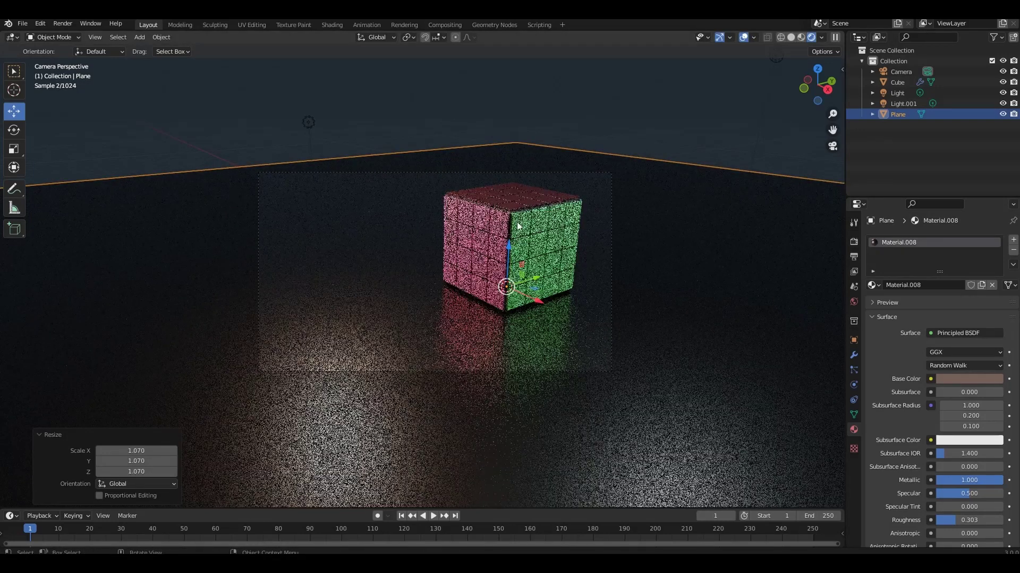
Step: Duplicate the tile cube to the left, rotated about 99° around Z to show its yellow face
left_click(514, 233)
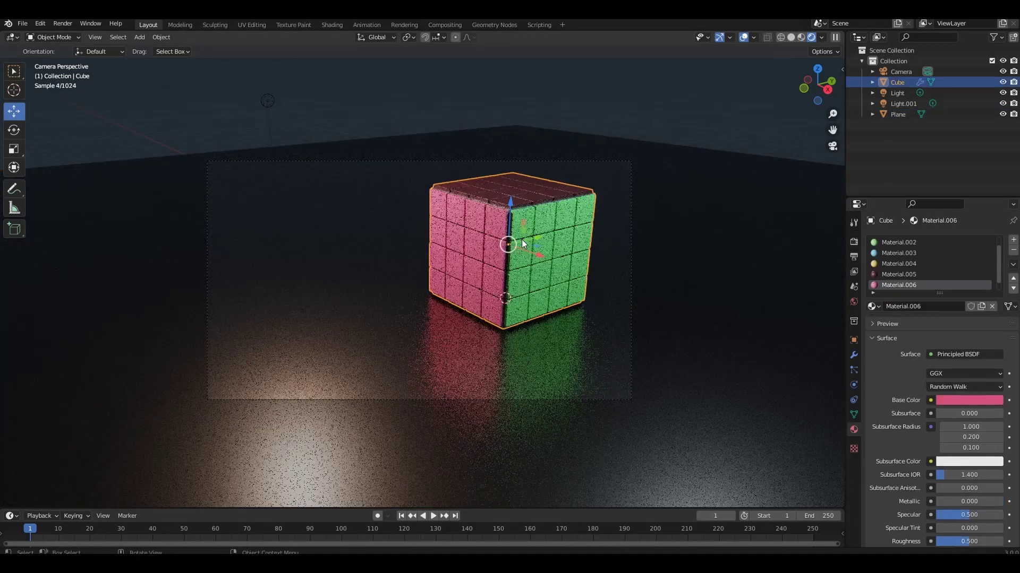
key("shift+d")
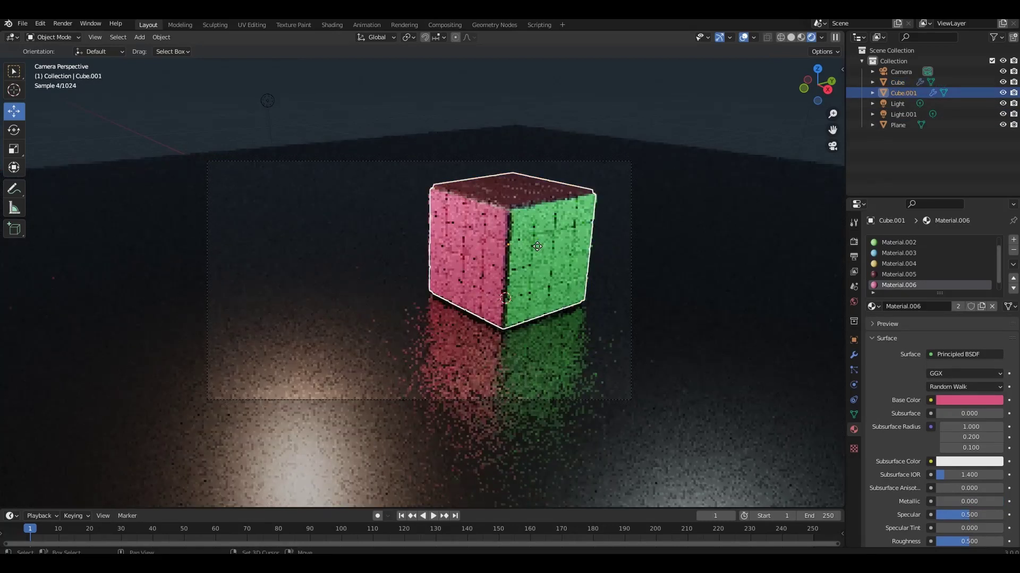
right_click(515, 249)
mouse_move(515, 249)
left_mouse_down()
mouse_move(382, 279)
mouse_move(345, 250)
left_mouse_up()
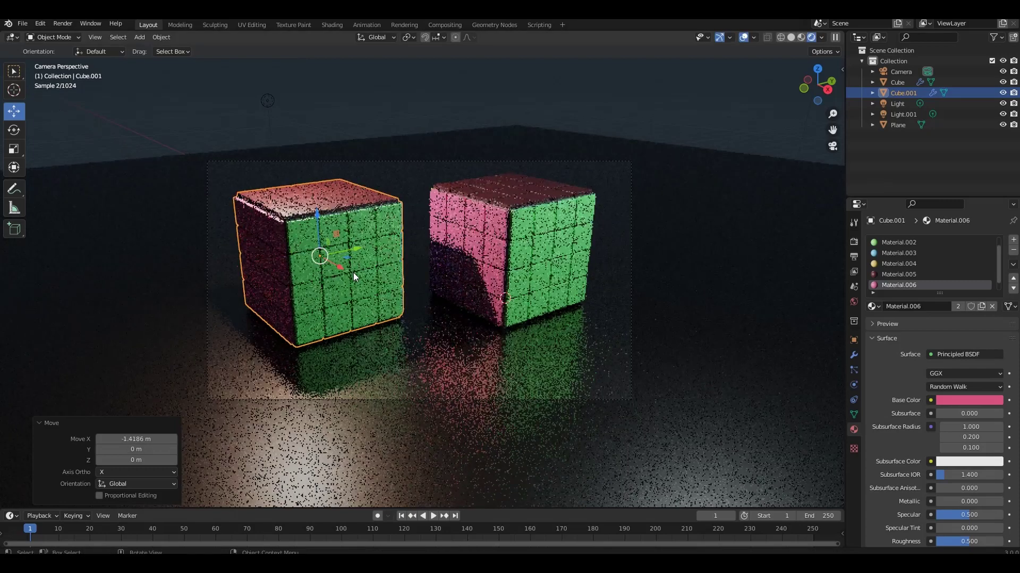
key("r")
key("z")
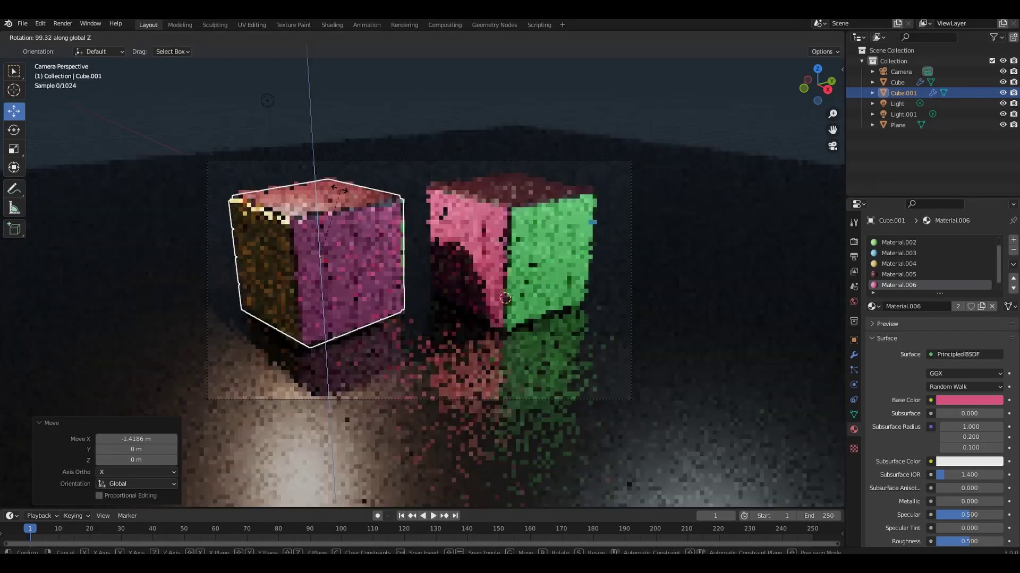
key("g")
key("x")
left_click(326, 218)
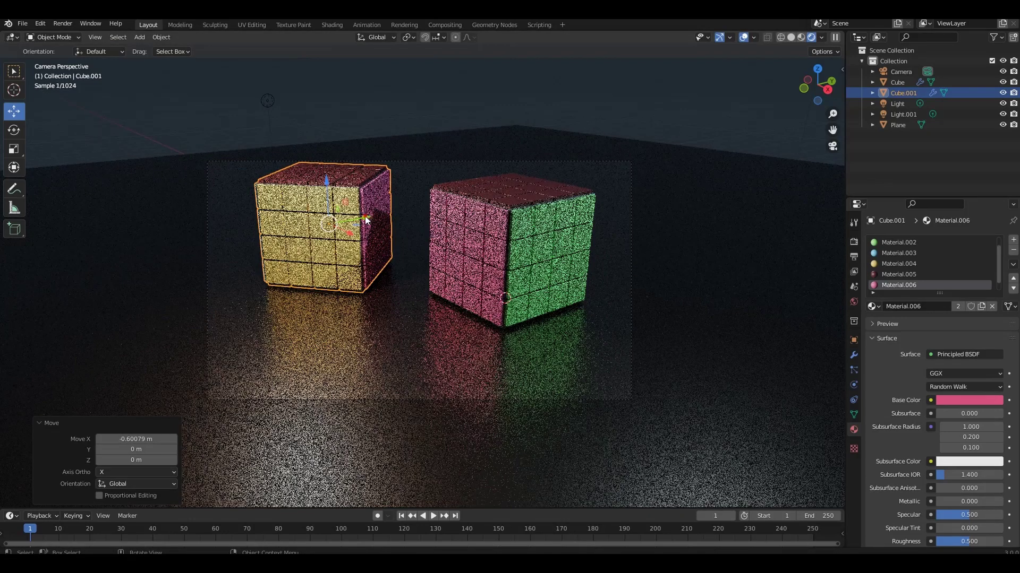
key("g")
key("y")
left_click(365, 221)
Step: Walk the camera backward so both cubes fit in the frame
left_click(463, 161)
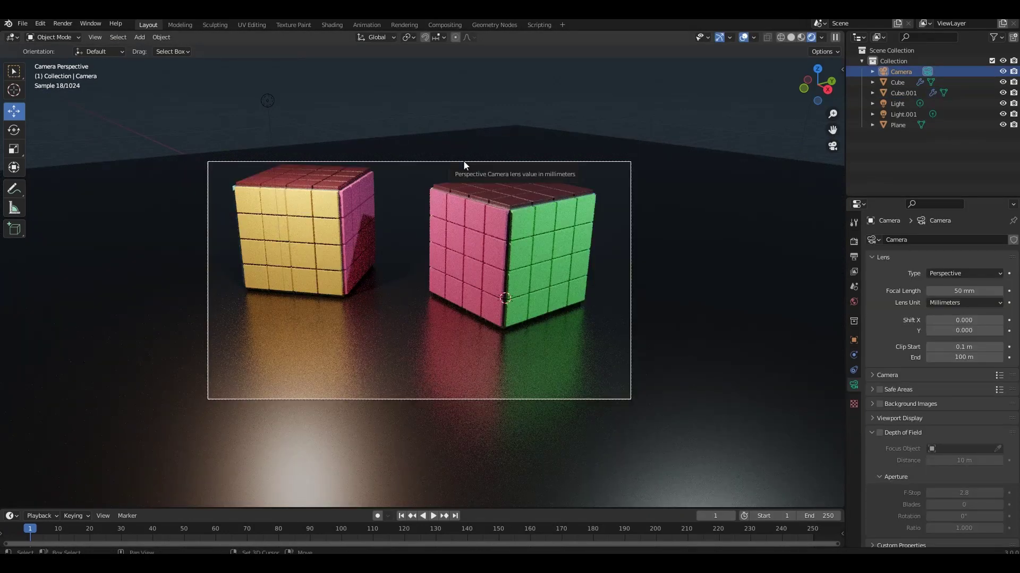
key("shift+grave")
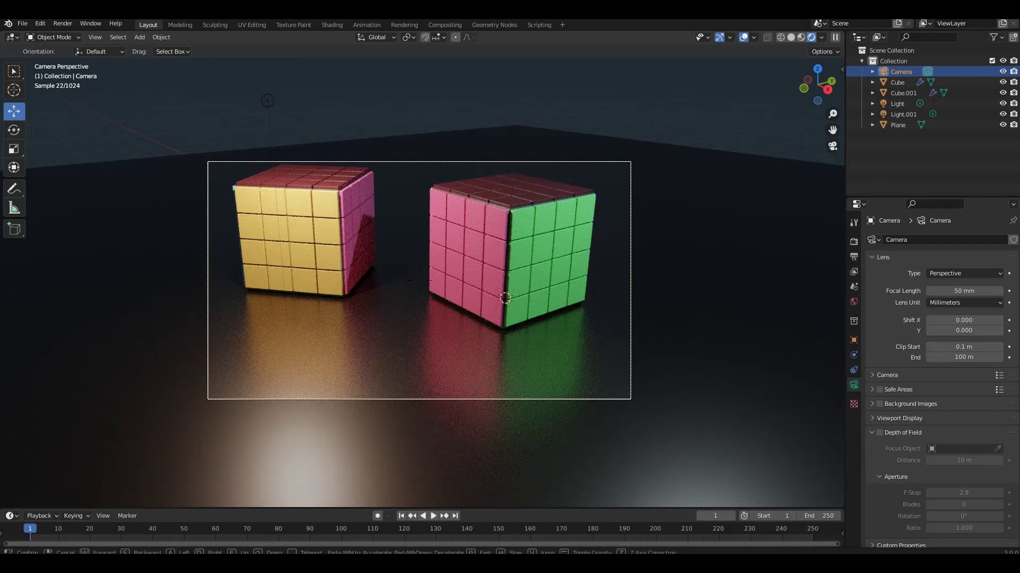
key("s")
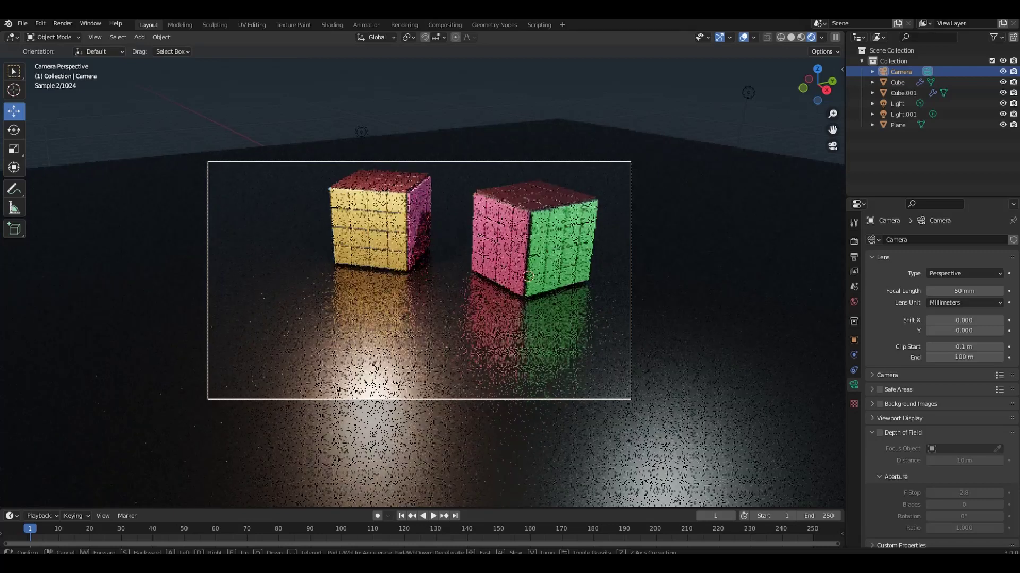
left_click(421, 275)
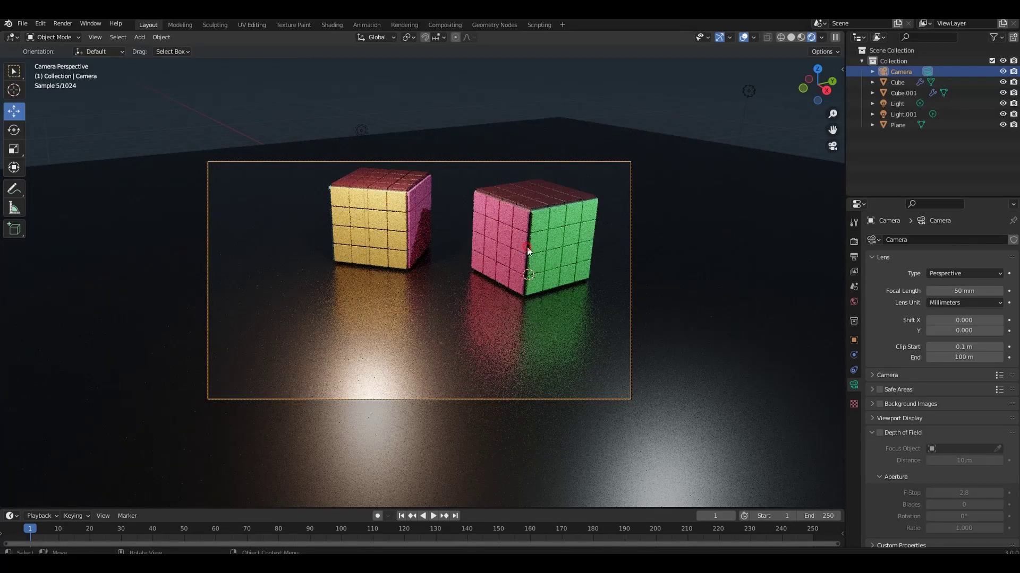
Step: Duplicate the right-hand cube and rotate the copy 90° about X
left_click(528, 249)
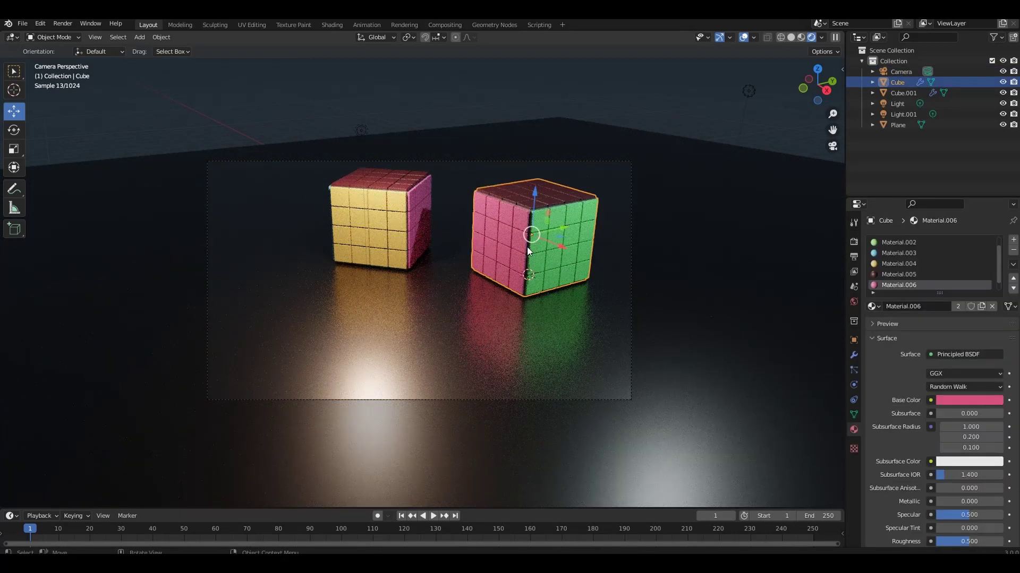
key("shift+d")
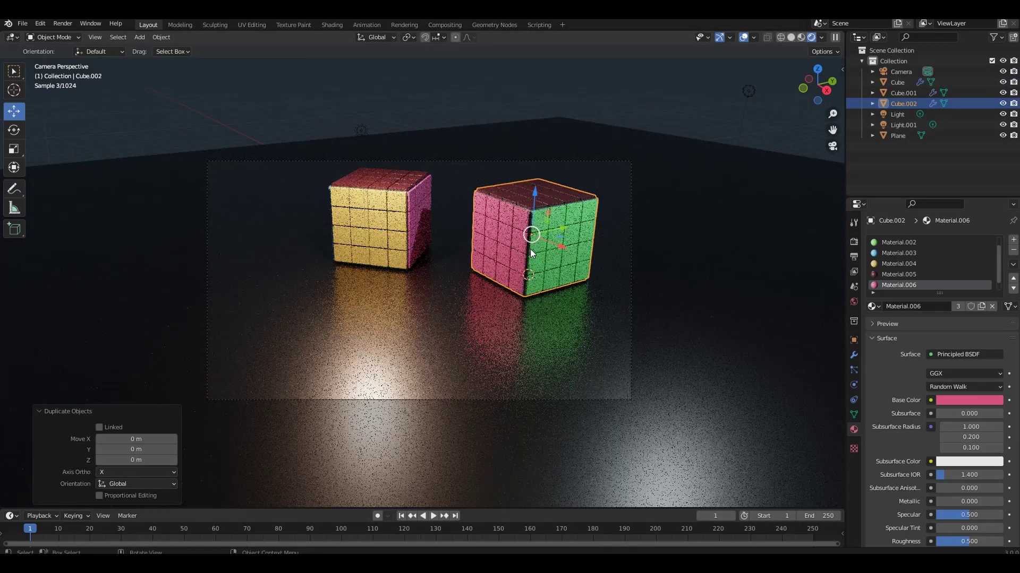
key("r")
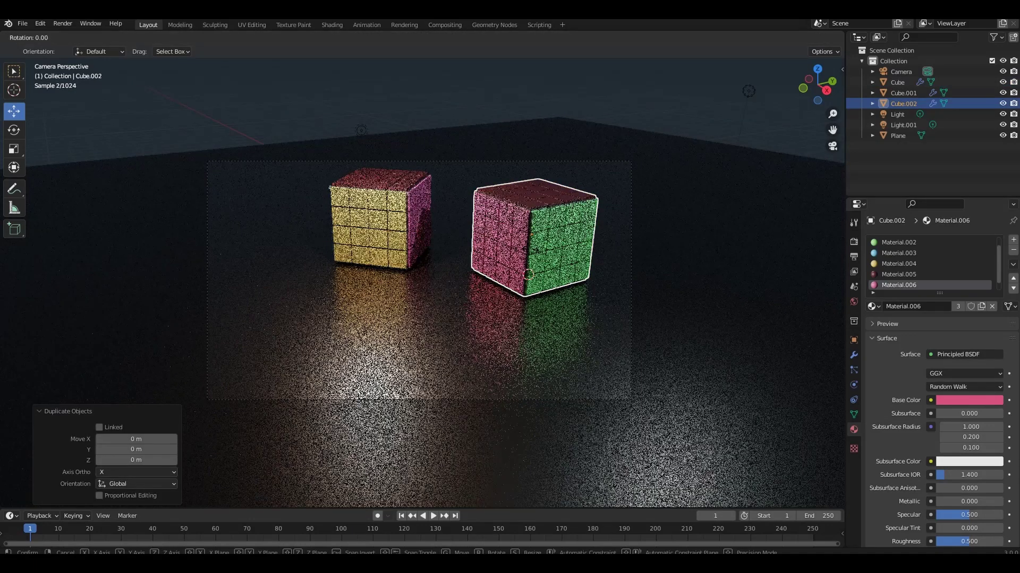
type("x")
type("90")
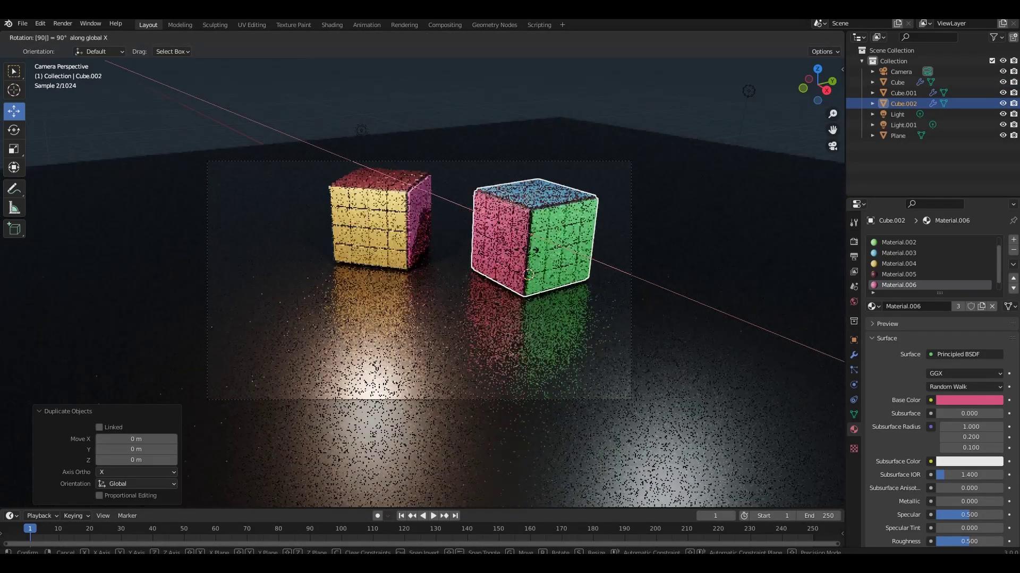
key("Return")
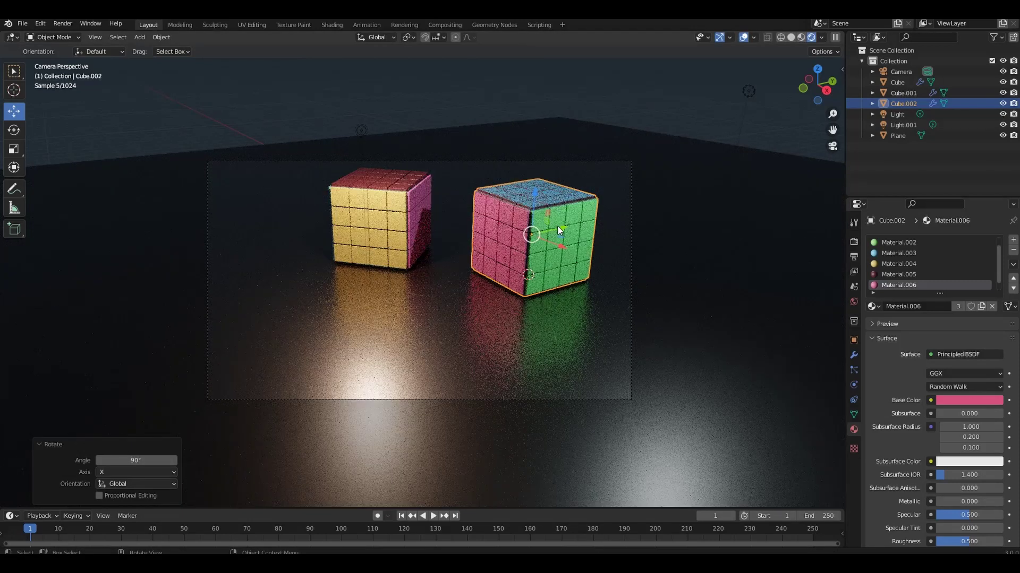
Step: Move Cube.002 left along X and about −1 m forward along Y
key("g")
key("x")
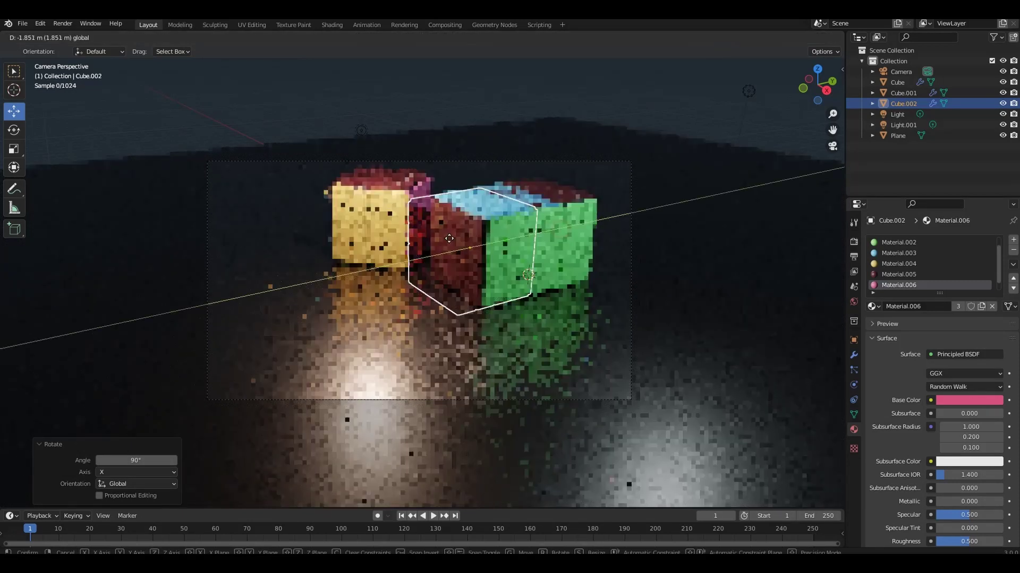
left_click(370, 278)
key("g")
key("x")
key("y")
left_click(358, 285)
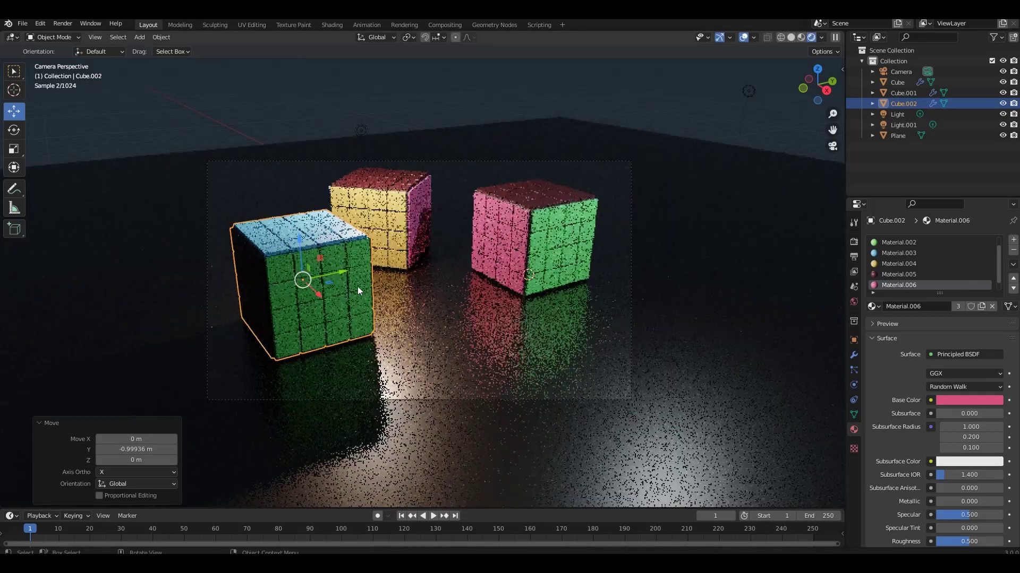
Step: Rotate the front cube a little further around Z
key("r")
key("z")
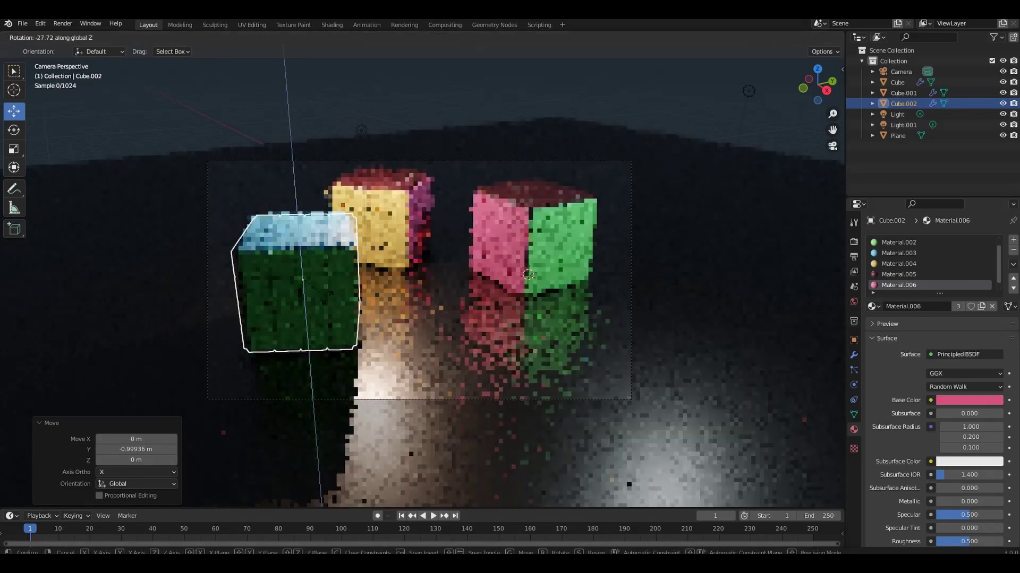
left_click(309, 303)
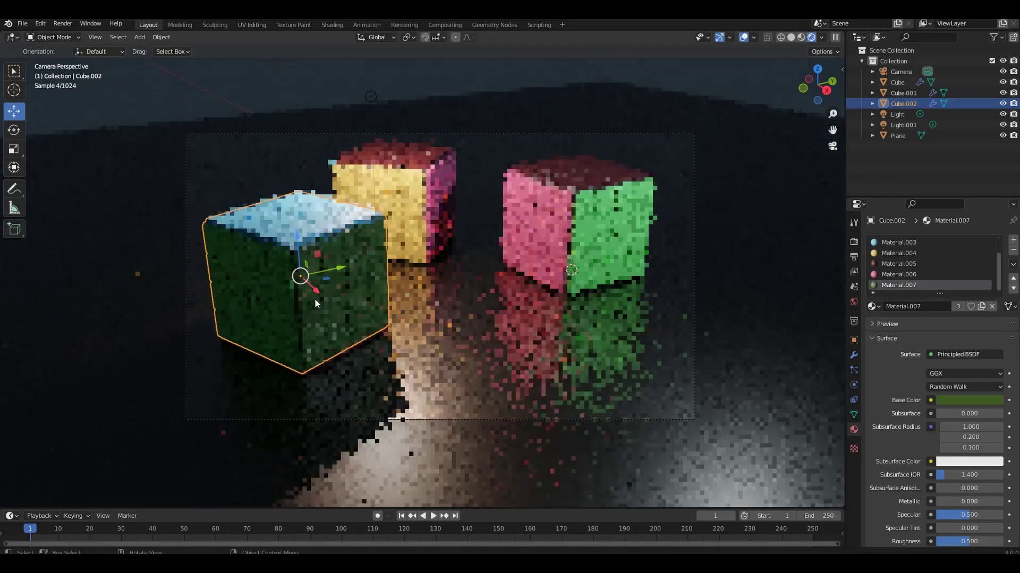
Step: Recolour Material.007's green tiles to dark maroon (H 0.935, V 0.080)
left_click(950, 400)
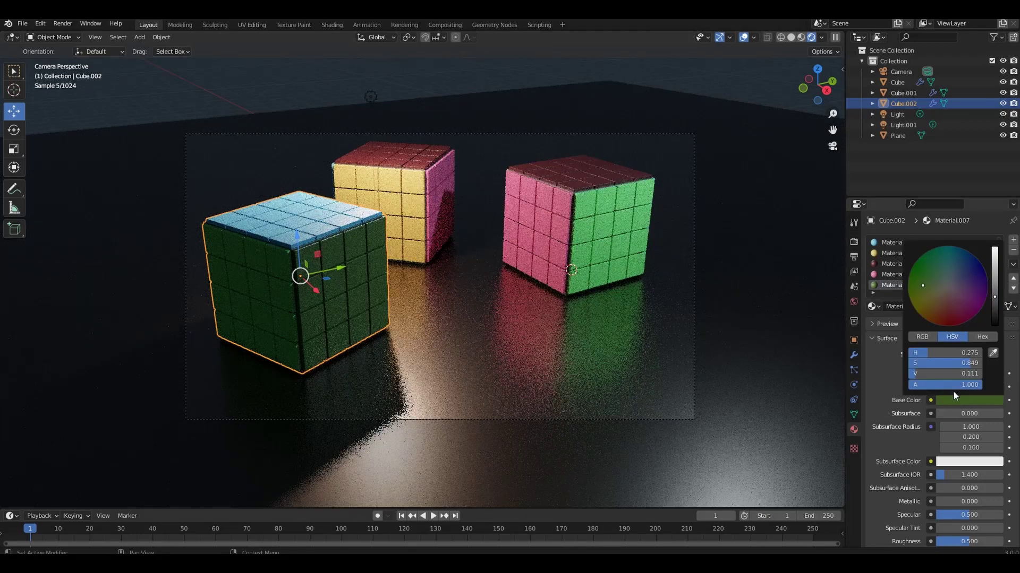
left_click(995, 276)
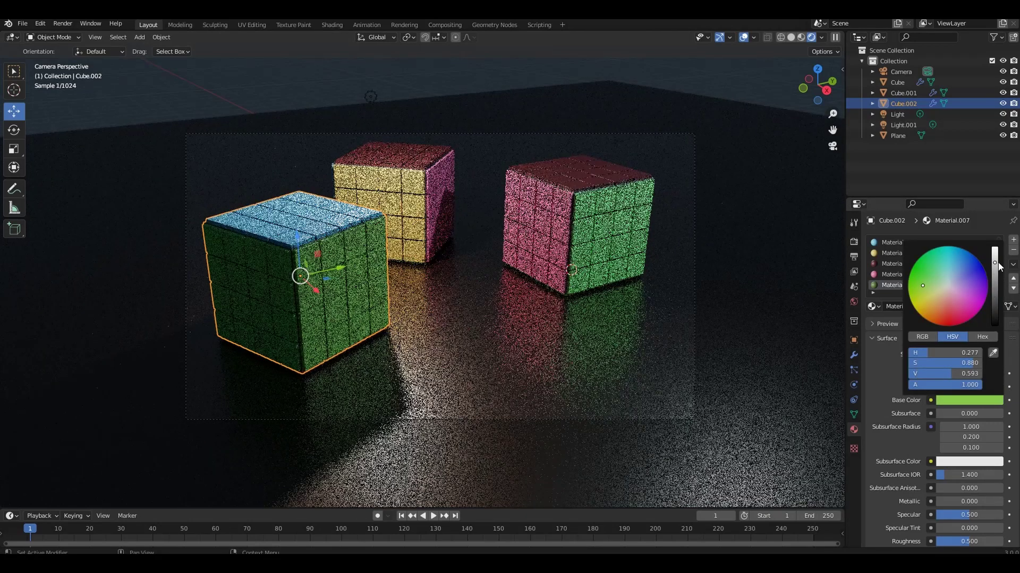
left_click_drag(999, 264, 996, 312)
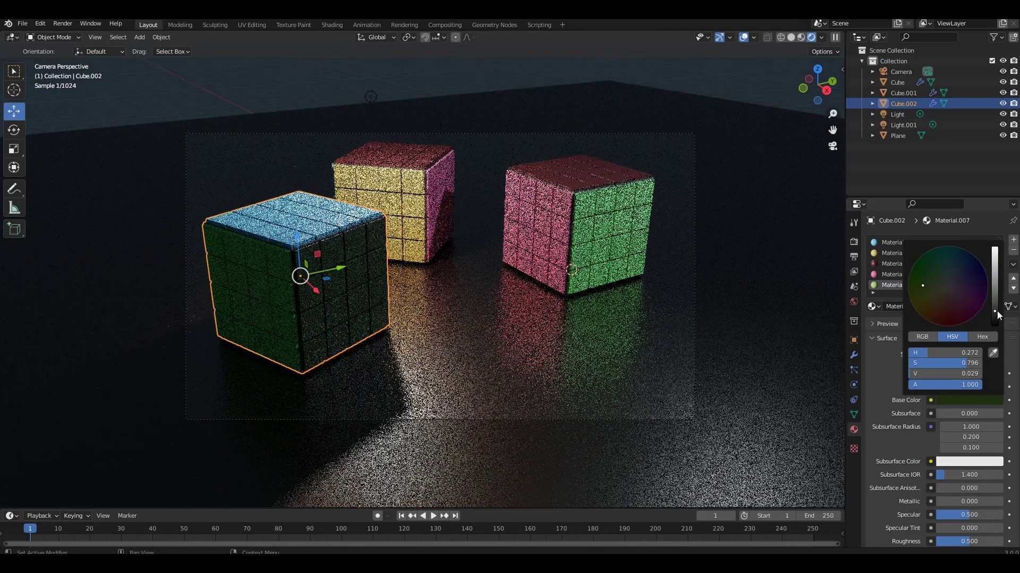
left_click_drag(995, 313, 995, 301)
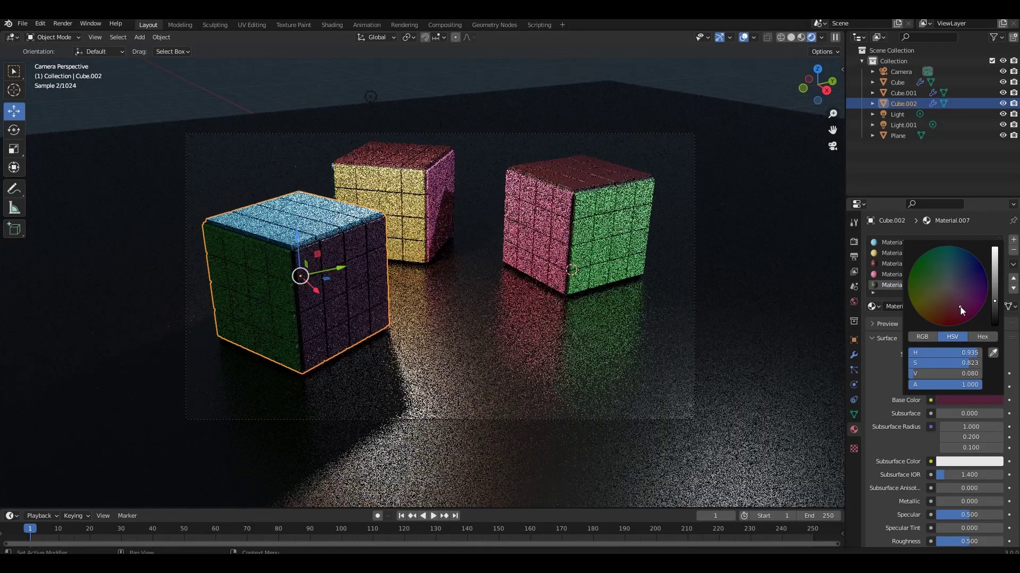
left_click(960, 307)
mouse_move(690, 276)
middle_mouse_down()
mouse_move(444, 219)
mouse_move(445, 177)
mouse_move(388, 148)
mouse_move(383, 109)
middle_mouse_up()
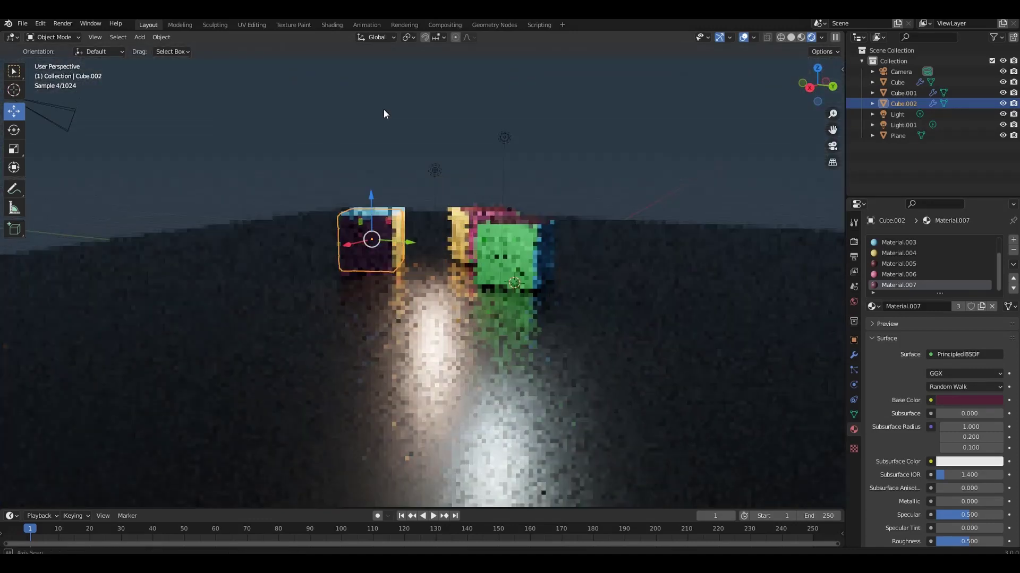
Step: Duplicate Light.001 into a new Light.002 and roughly slide it beside the front cube
left_click(440, 167)
middle_click_drag(445, 187, 445, 223)
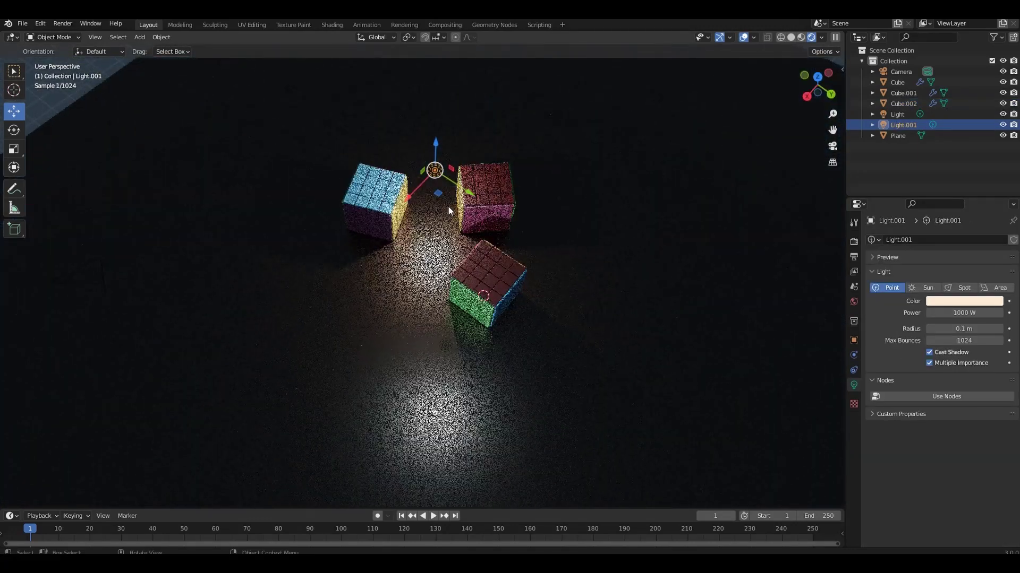
key("shift+d")
right_click(448, 206)
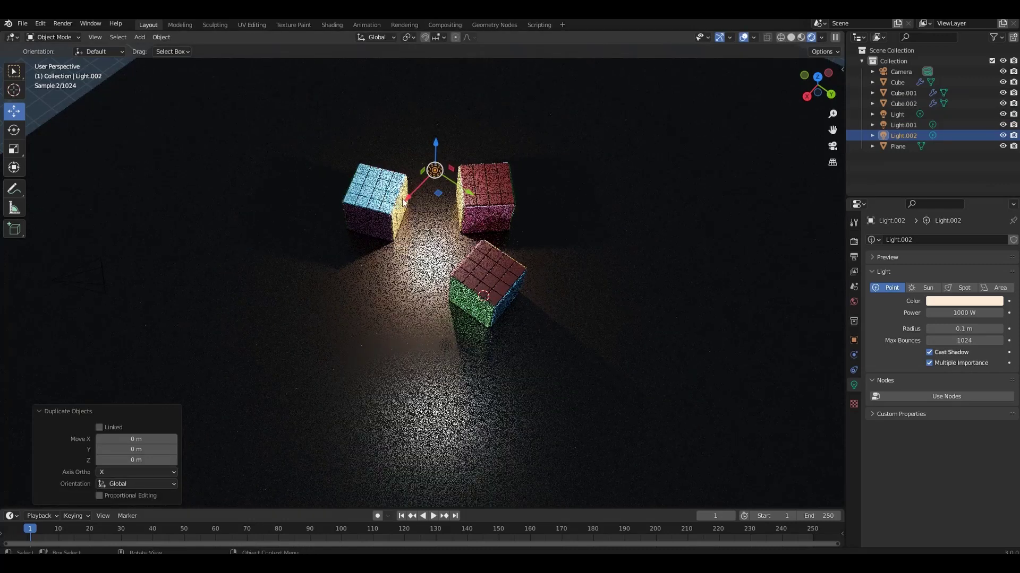
left_click_drag(403, 199, 323, 272)
left_click_drag(391, 279, 365, 258)
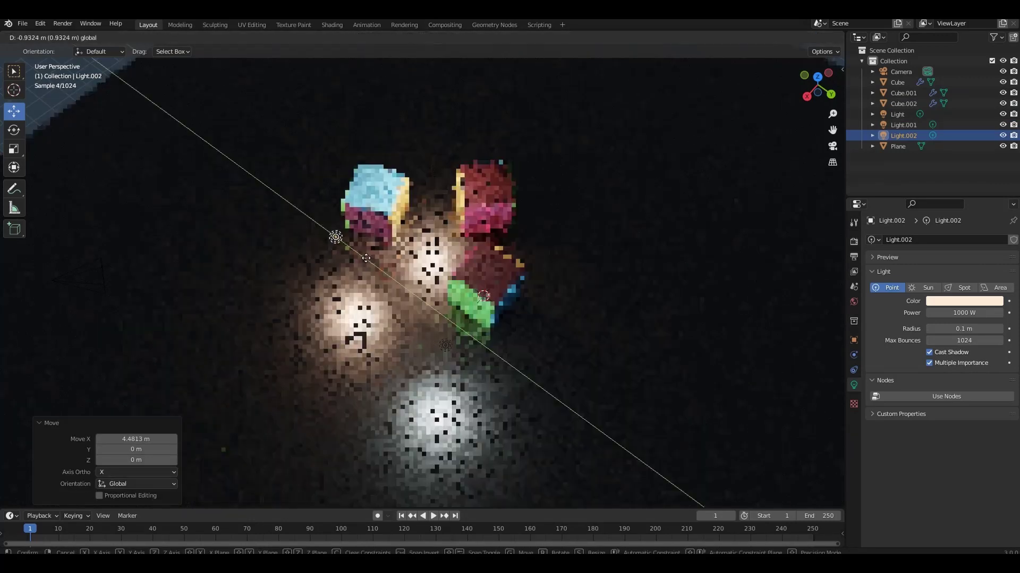
key("KP_0")
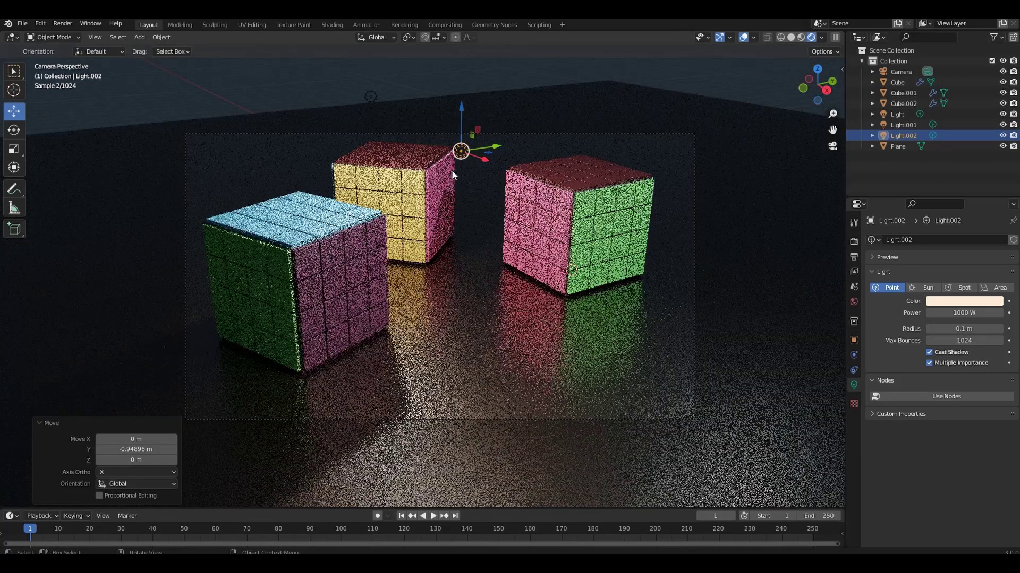
Step: Fine-tune Light.002's position along Y, X and Z next to the front cube
key("g")
key("y")
left_click(196, 213)
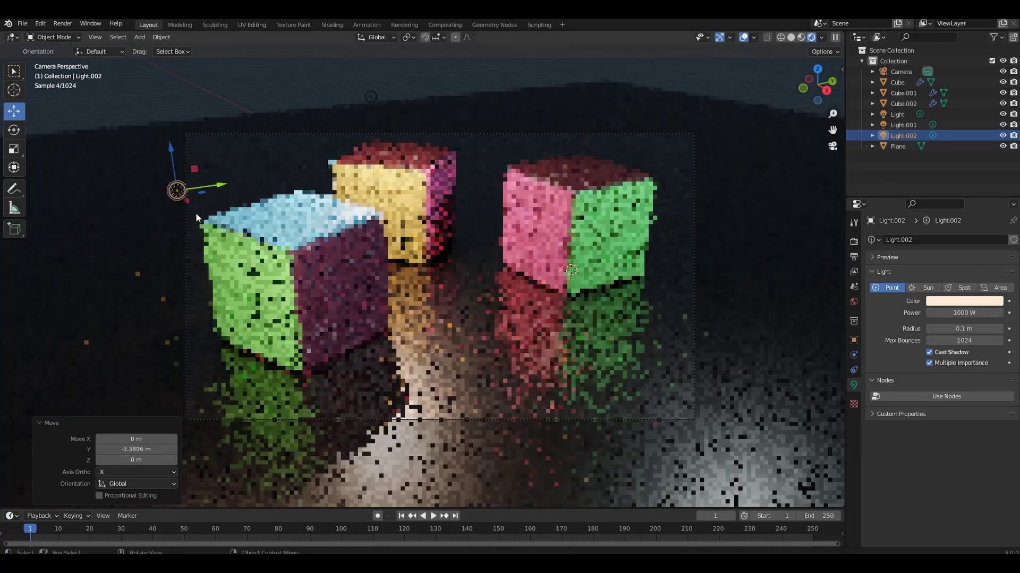
key("g")
key("x")
left_click(225, 241)
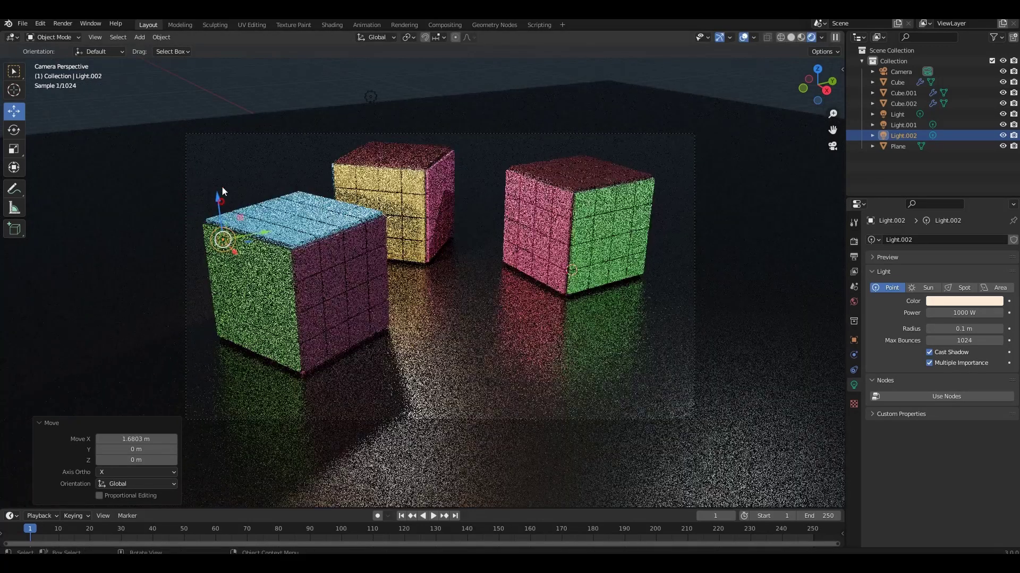
key("g")
key("z")
left_click(250, 163)
key("g")
key("y")
left_click(182, 207)
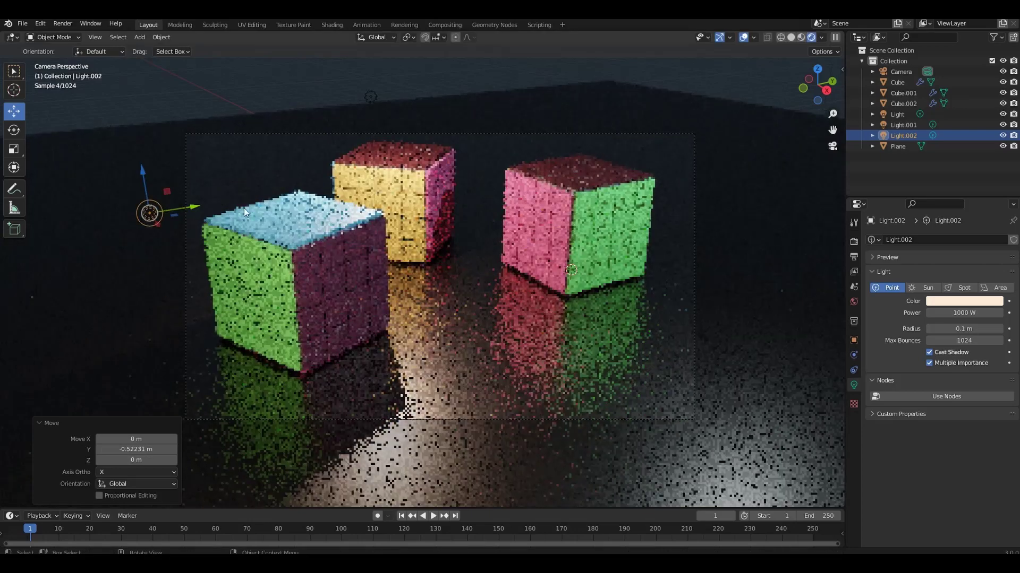
Step: Shift both back cubes about 0.4 m along X and switch to Solid shading
left_click(425, 207)
key("g")
key("x")
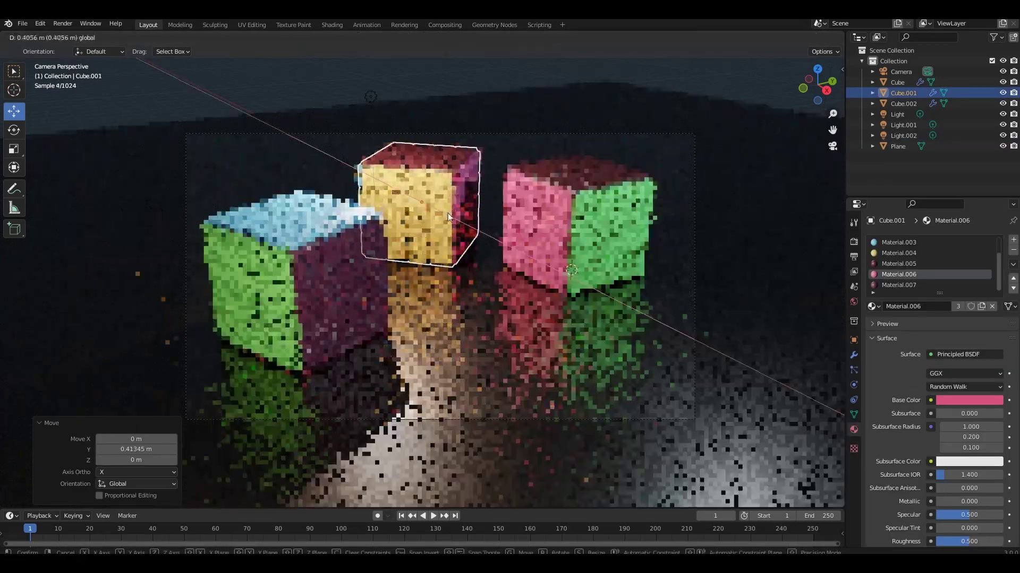
left_click(447, 212)
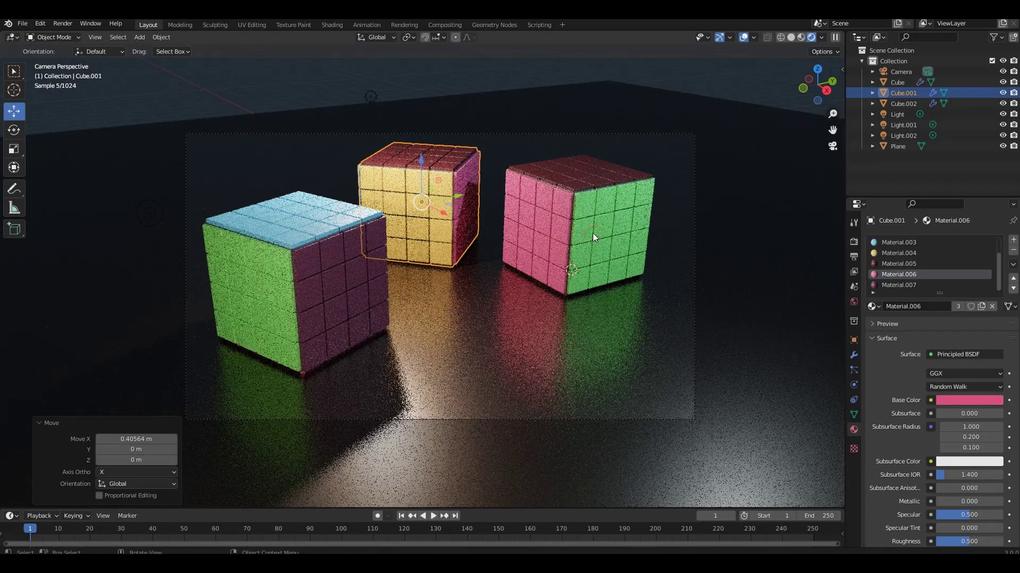
left_click(595, 237)
key("g")
key("x")
left_click(596, 238)
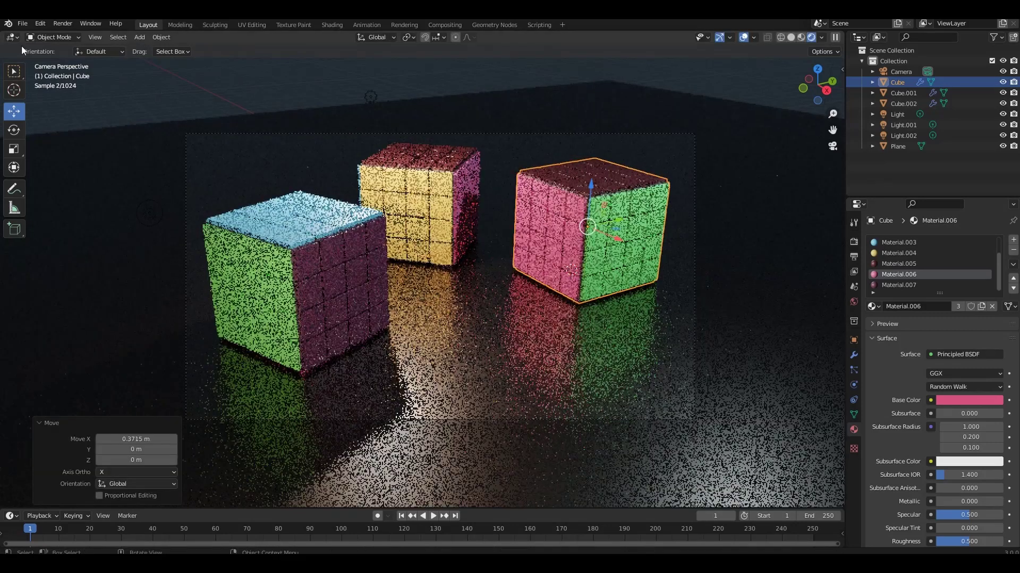
left_click(790, 38)
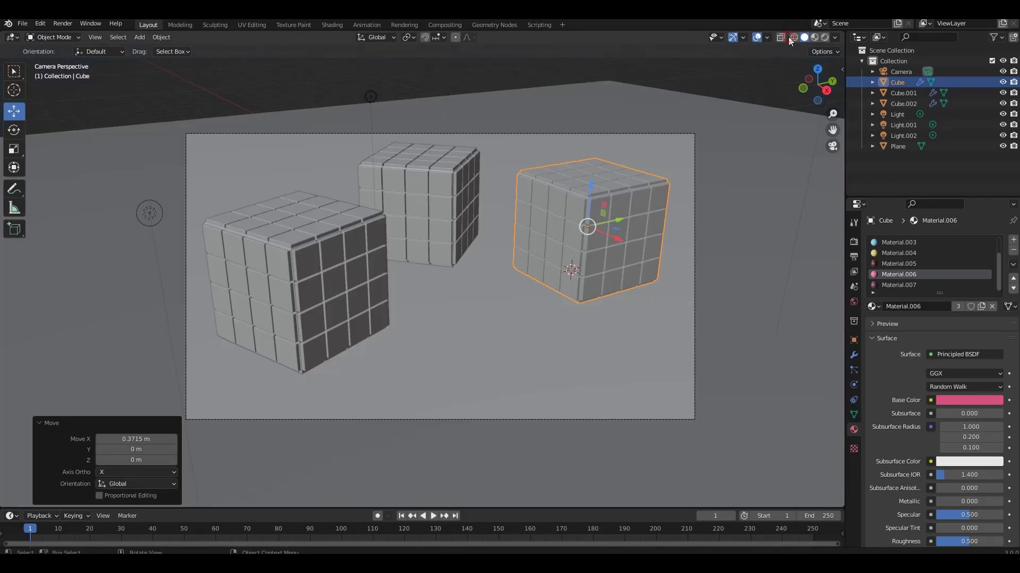
Step: Save the three-cube scene to a new file named 'Zauberwürfel Tut.blend'
left_click(23, 27)
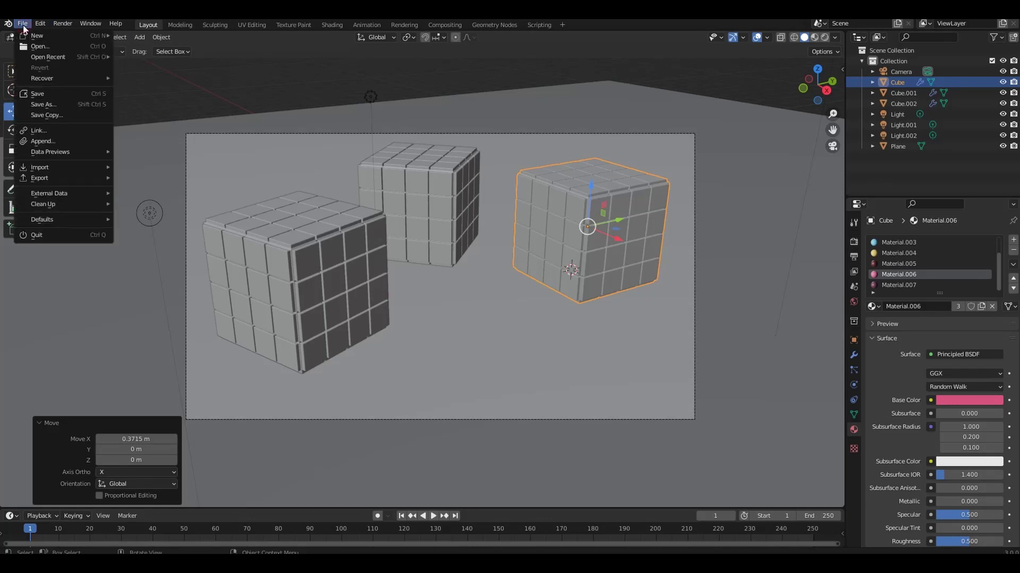
left_click(47, 95)
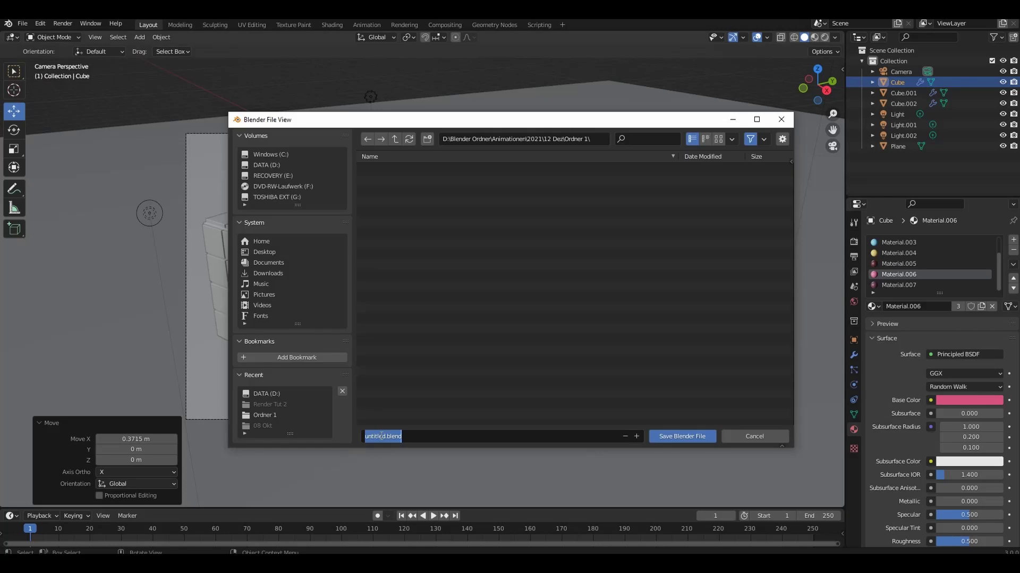
type("z")
type("au")
type("berwür")
type("fel T")
type("ut")
key("Return")
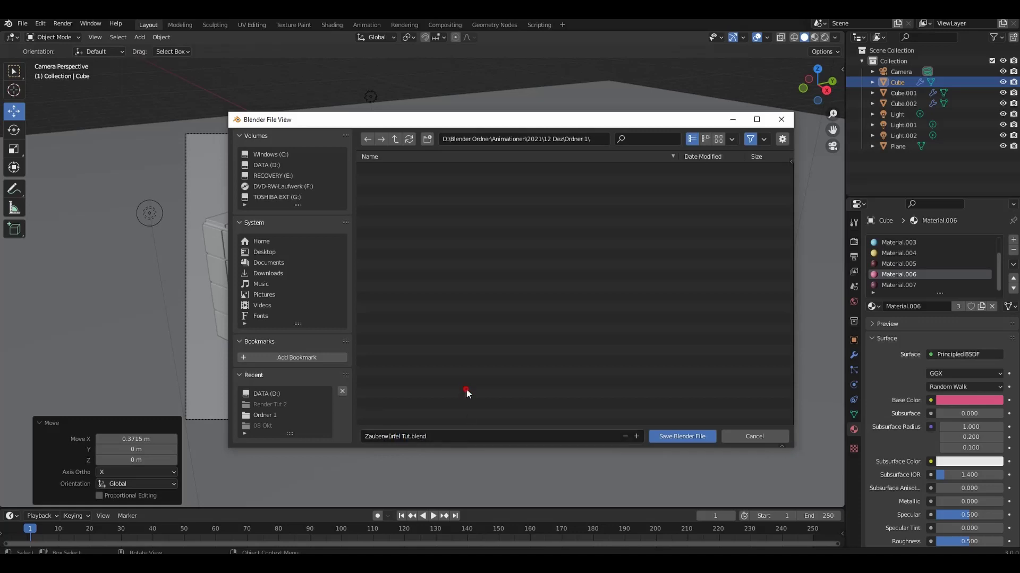
left_click(670, 436)
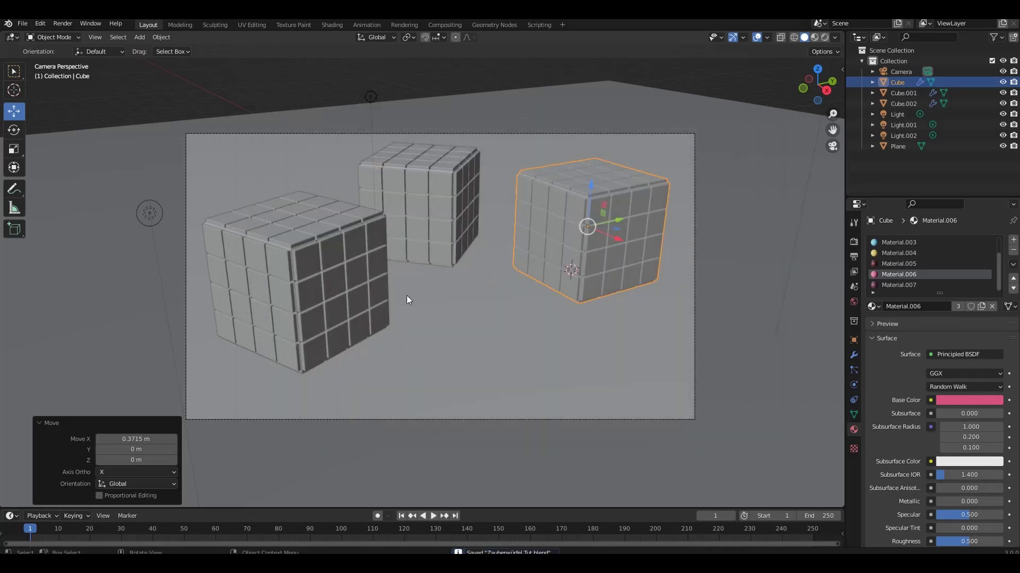
Step: Start a still render and show the Render Properties
left_click(42, 24)
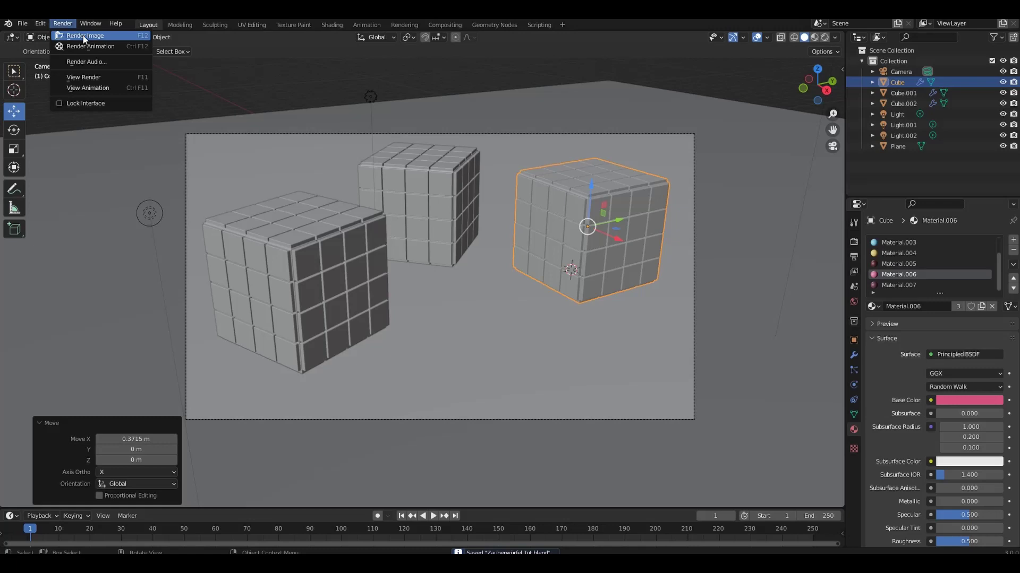
left_click(84, 38)
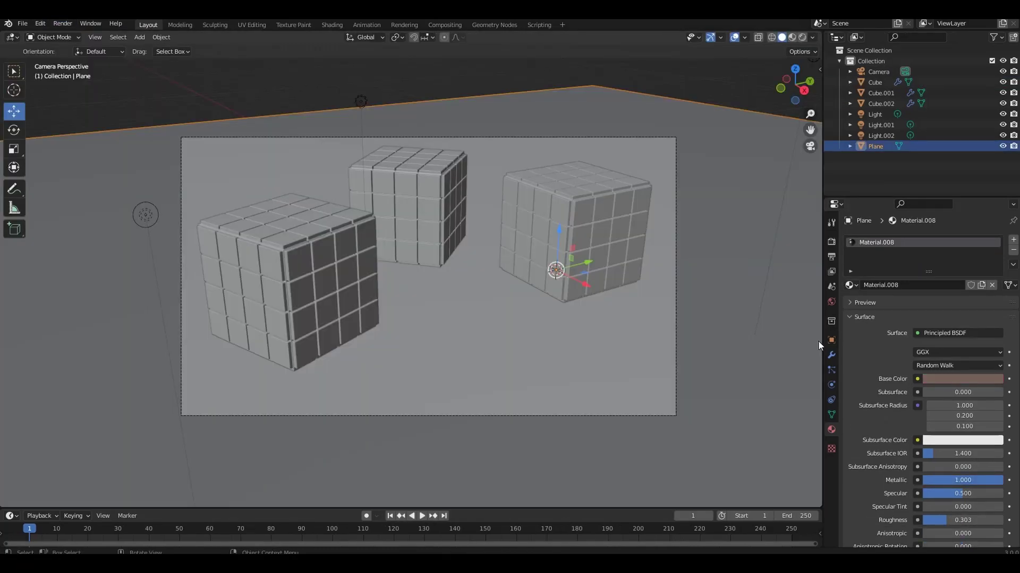
left_click(832, 242)
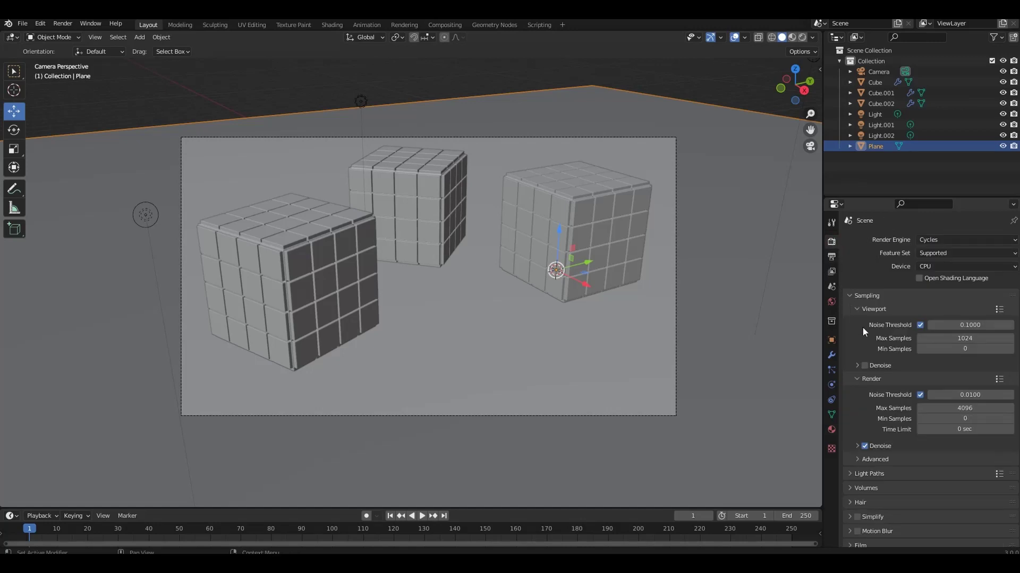
Step: Set the final render's Noise Threshold to 0.05
left_click(945, 398)
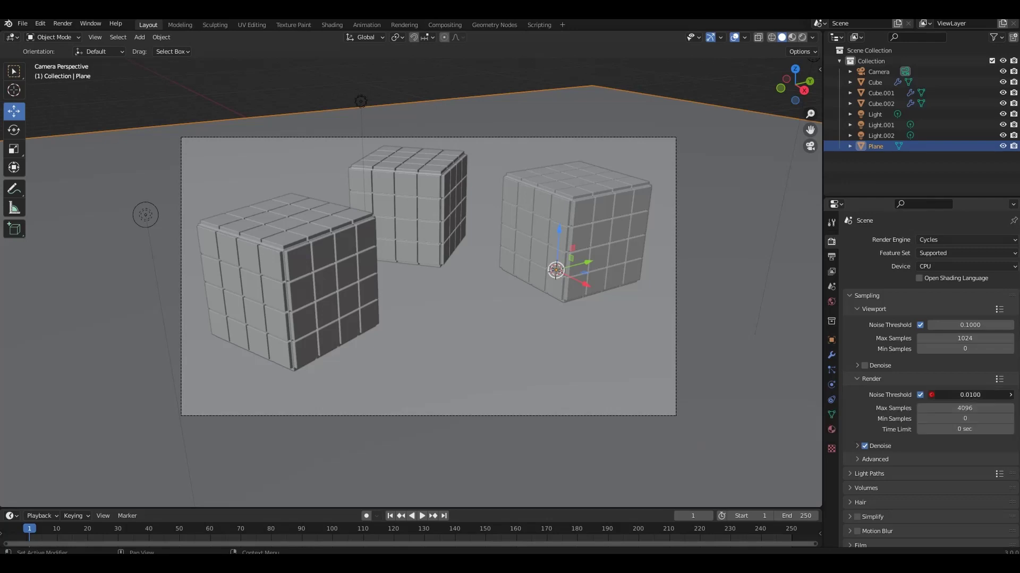
type("0.001")
key("Return")
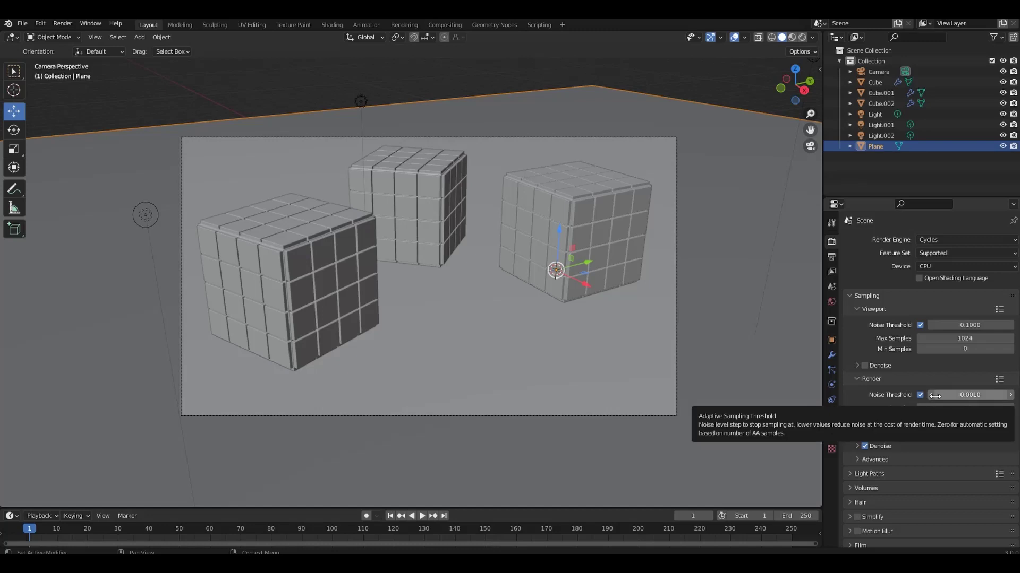
left_click(966, 396)
type("0.0")
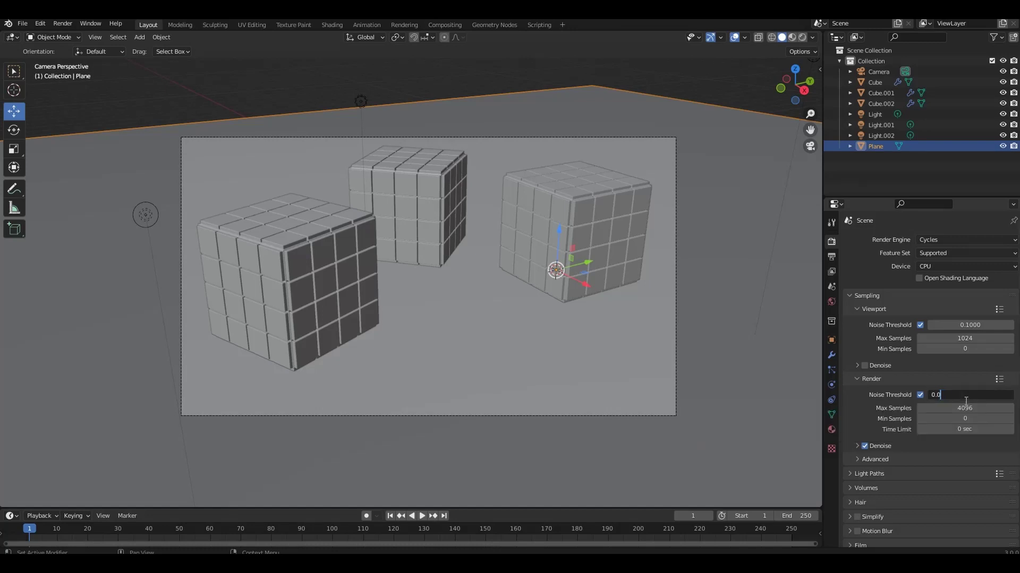
type("6")
key("BackSpace")
type("5")
key("Return")
Step: Set the render Time Limit to 180 seconds
left_click(958, 428)
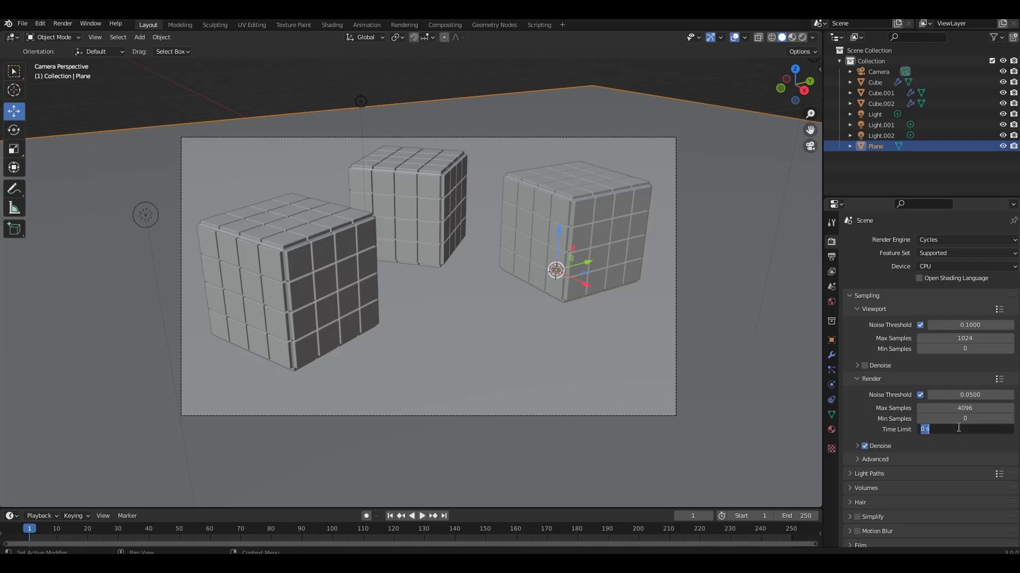
type("3")
key("Return")
left_click(957, 430)
type("1")
type("89")
key("ctrl+a")
type("180")
key("Return")
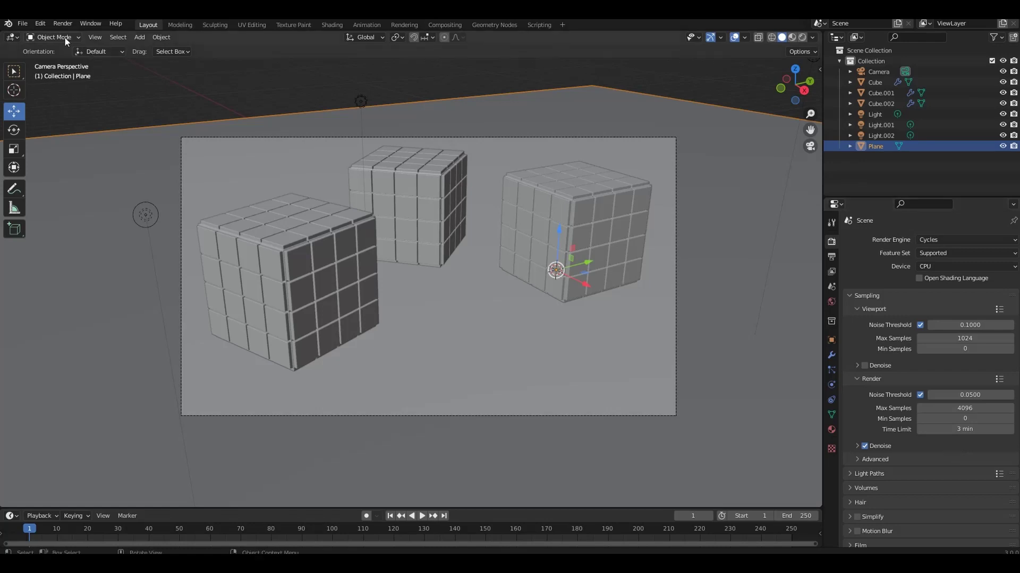
Step: Zoom into the Render Result to check the red cube's edges for noise
left_click(41, 24)
scroll(362, 186, "up", 4)
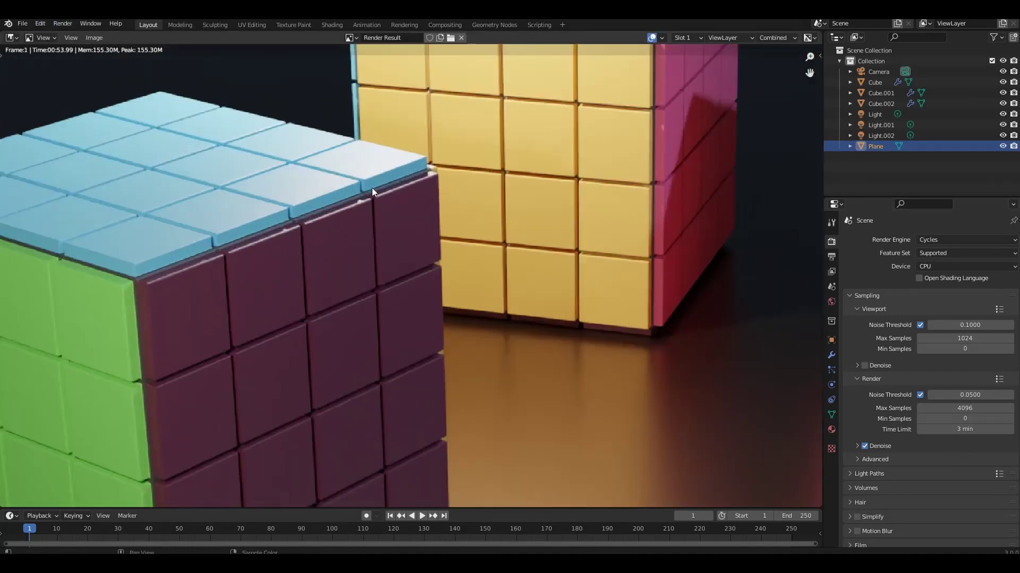
scroll(371, 187, "up", 3)
scroll(487, 240, "down", 2)
scroll(384, 266, "down", 1)
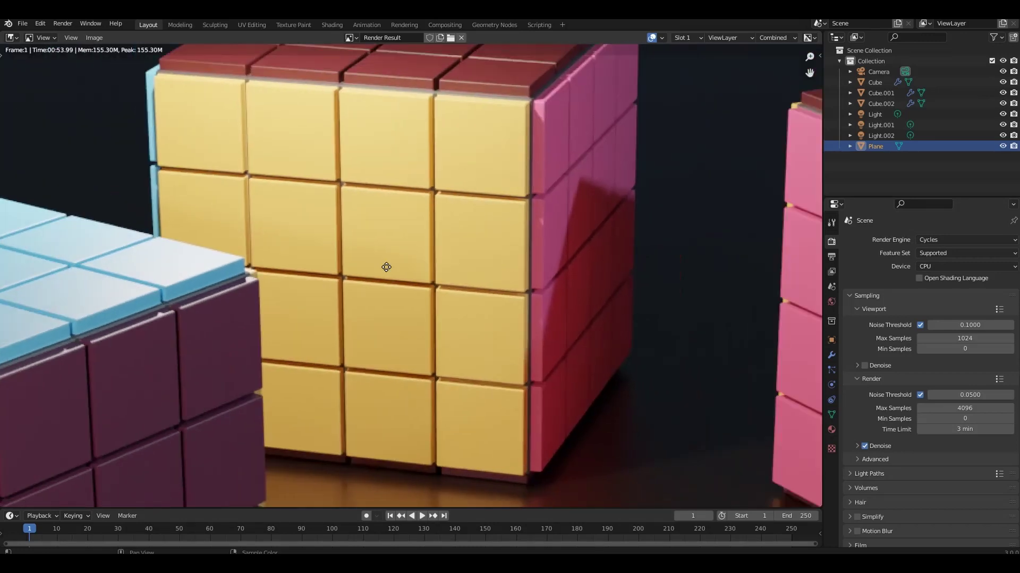
scroll(417, 267, "up", 3)
scroll(418, 245, "up", 2)
scroll(415, 272, "up", 2)
scroll(413, 268, "up", 1)
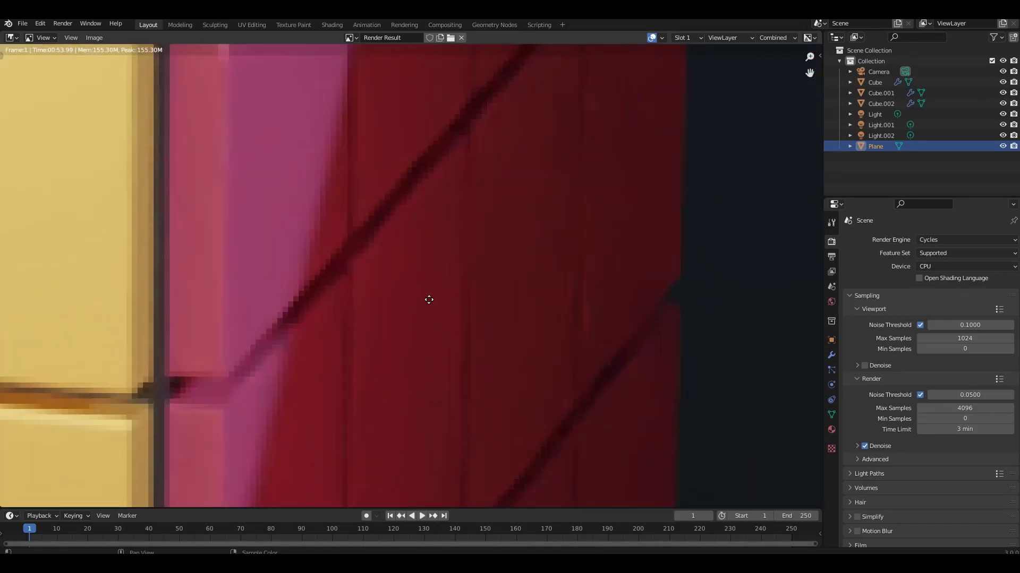
middle_click_drag(428, 299, 419, 187)
scroll(420, 186, "down", 1)
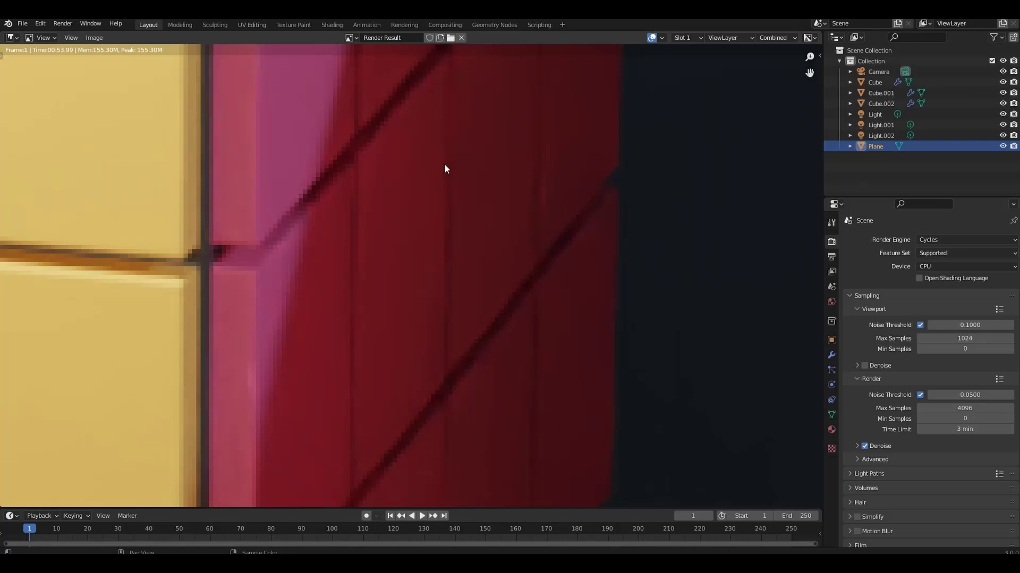
scroll(426, 212, "down", 5)
scroll(419, 205, "up", 1)
scroll(349, 241, "up", 1)
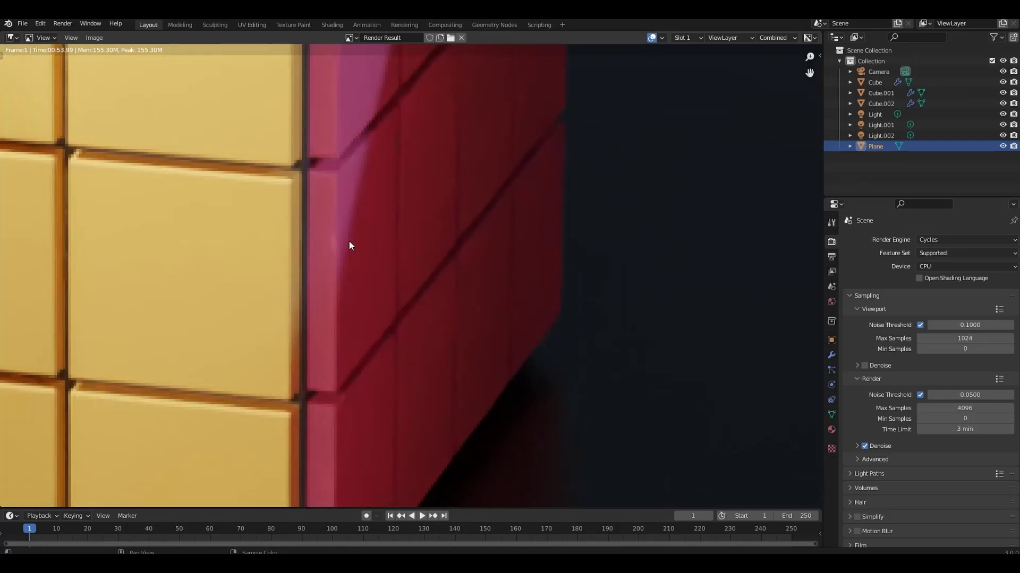
scroll(350, 241, "up", 3)
scroll(351, 243, "down", 2)
scroll(360, 243, "down", 2)
scroll(319, 312, "up", 2)
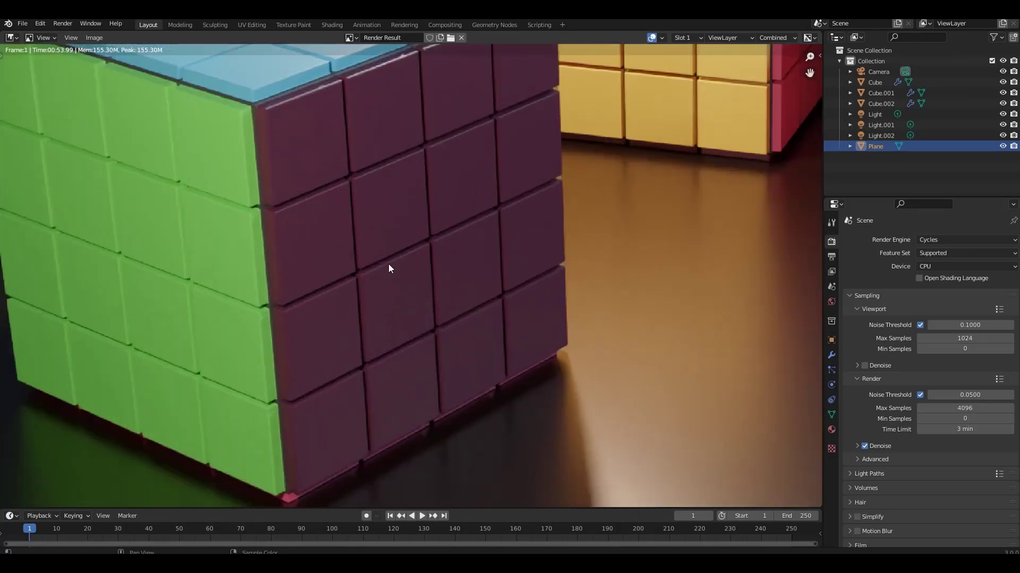
scroll(389, 263, "up", 3)
scroll(389, 268, "down", 5)
Step: Inspect the yellow and pink cubes up close, recenter the image, and return to the 3D viewport
middle_click_drag(438, 266, 300, 276)
scroll(420, 313, "up", 2)
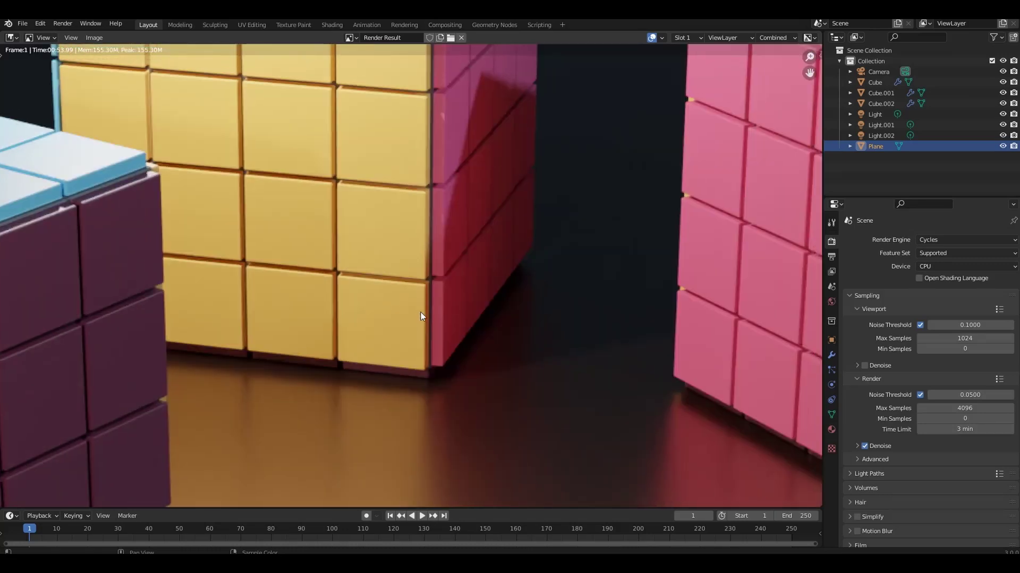
middle_click_drag(421, 312, 314, 354)
scroll(314, 354, "up", 3)
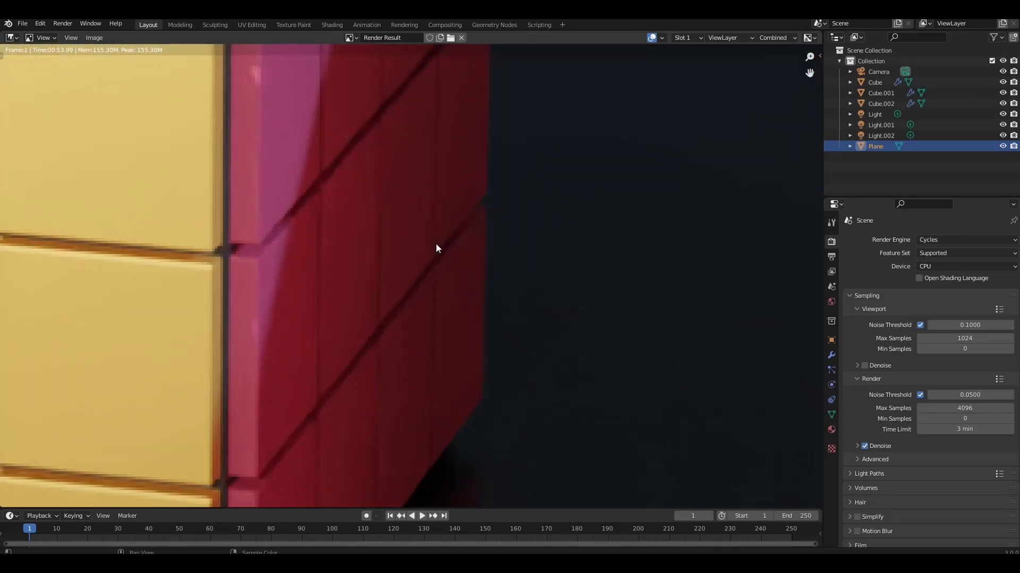
scroll(364, 291, "down", 3)
scroll(365, 291, "down", 3)
scroll(365, 291, "down", 2)
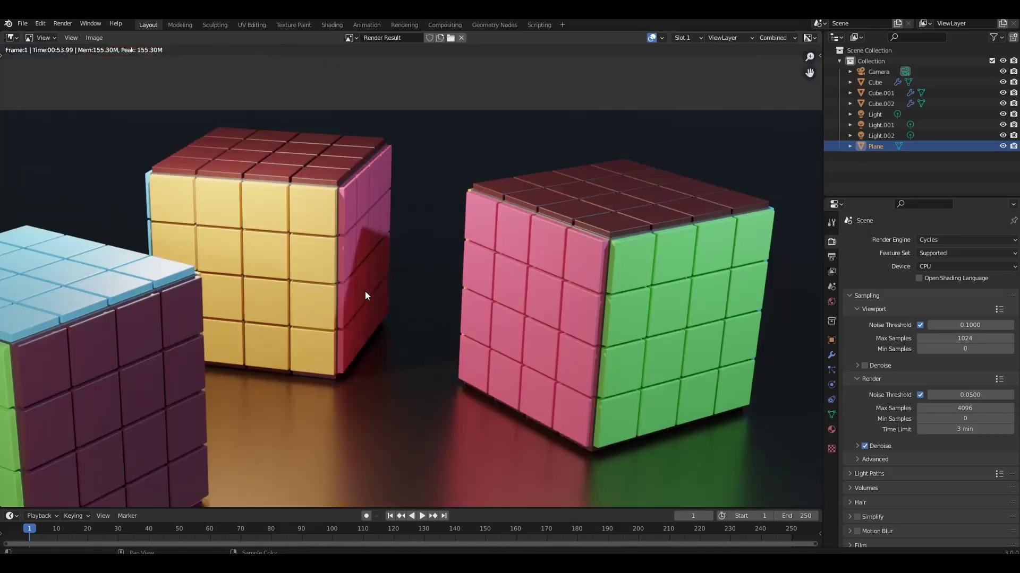
scroll(365, 291, "down", 2)
middle_click_drag(368, 293, 450, 223)
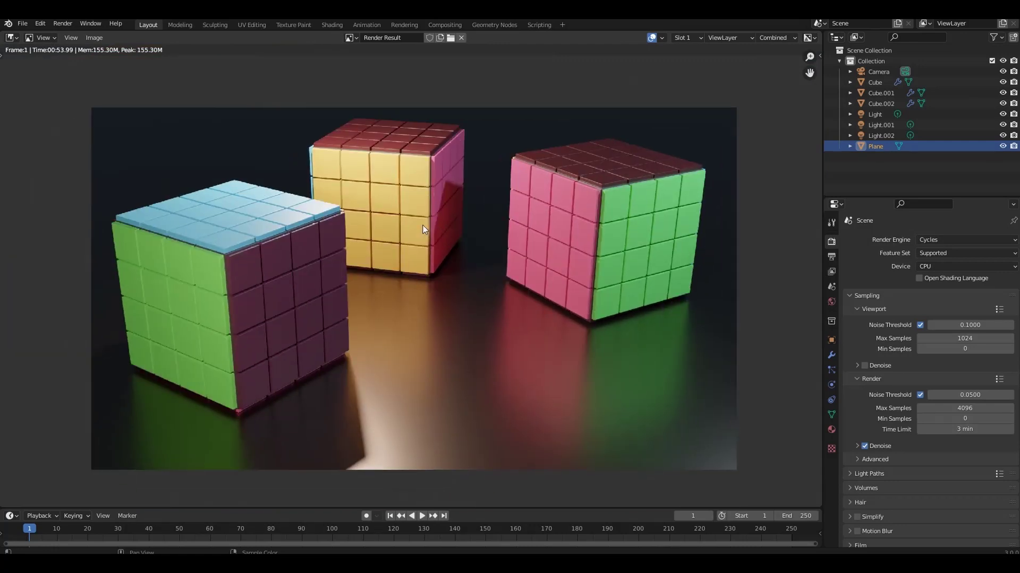
scroll(423, 228, "up", 1)
scroll(423, 228, "down", 1)
key("Escape")
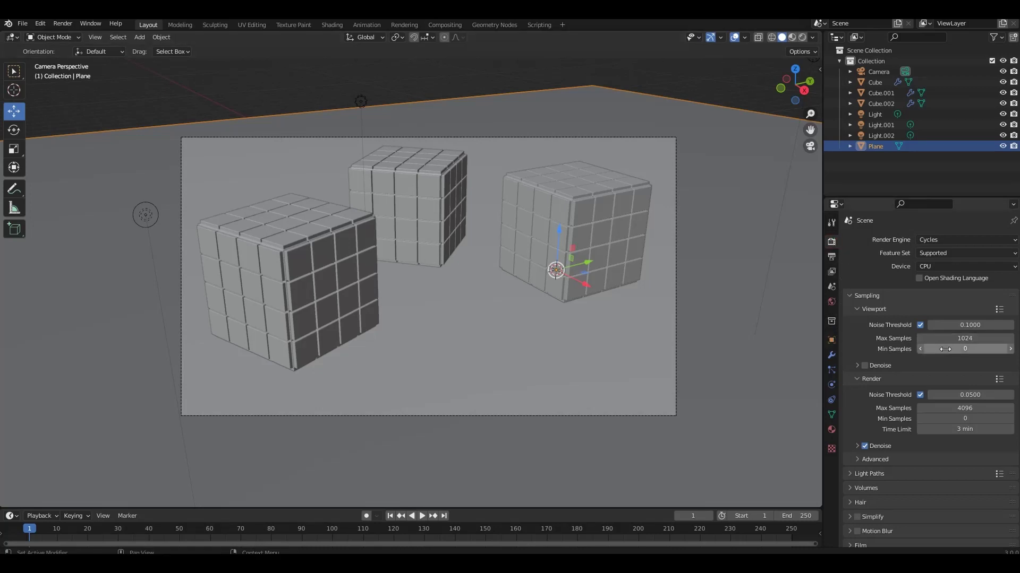
Step: Set the final render Noise Threshold to 0.02, keeping 4096 max samples and the 3-minute limit
left_click(955, 395)
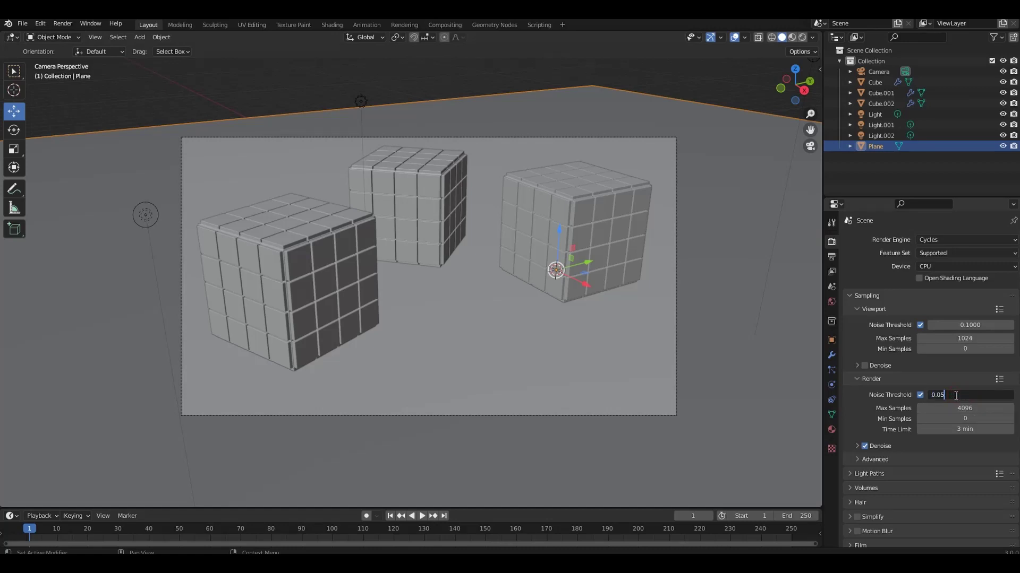
key("BackSpace")
type("2")
key("Return")
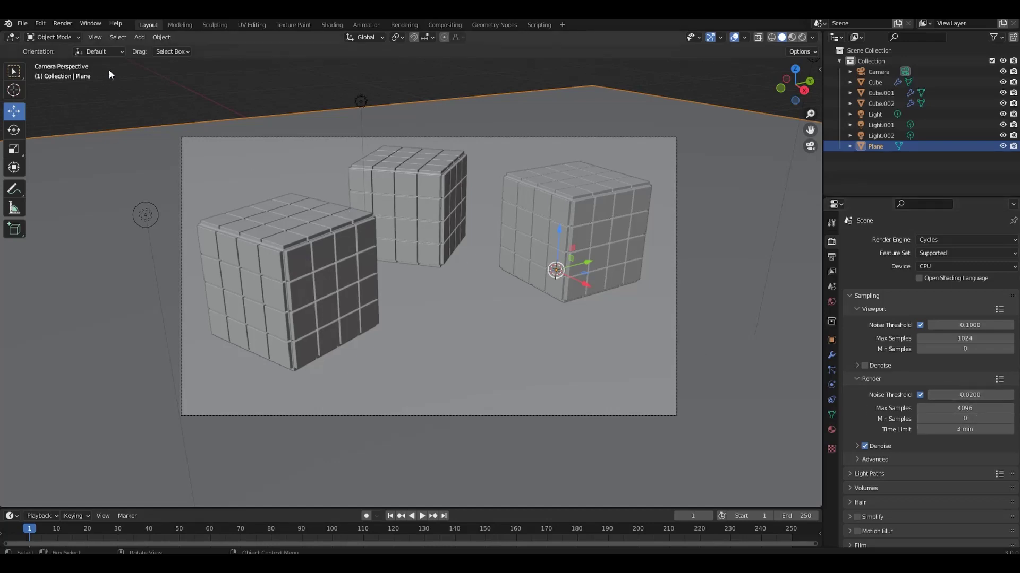
left_click(63, 24)
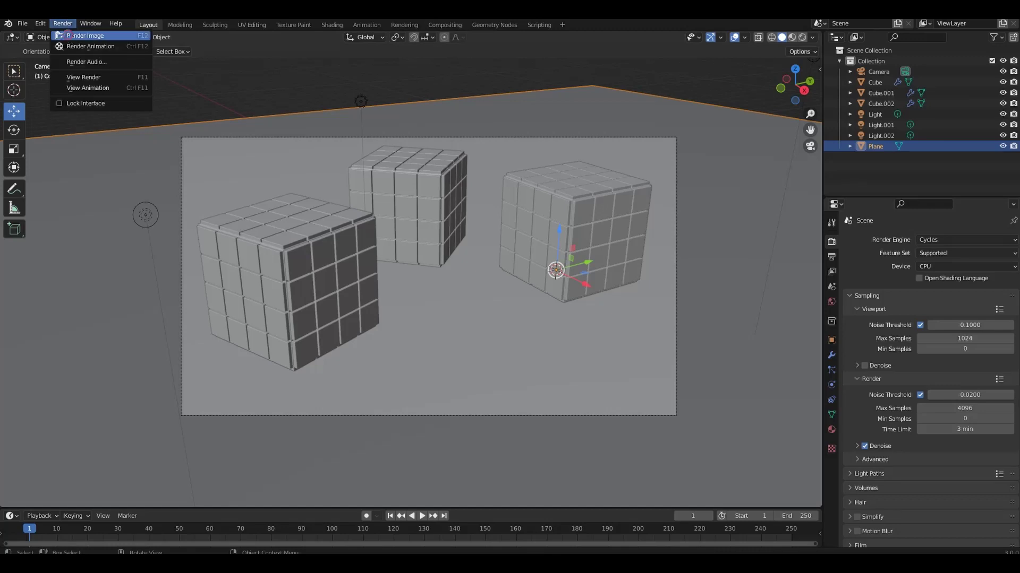
Step: Render the cubes at the 0.02 threshold and zoom in on the yellow and red faces
left_click(69, 37)
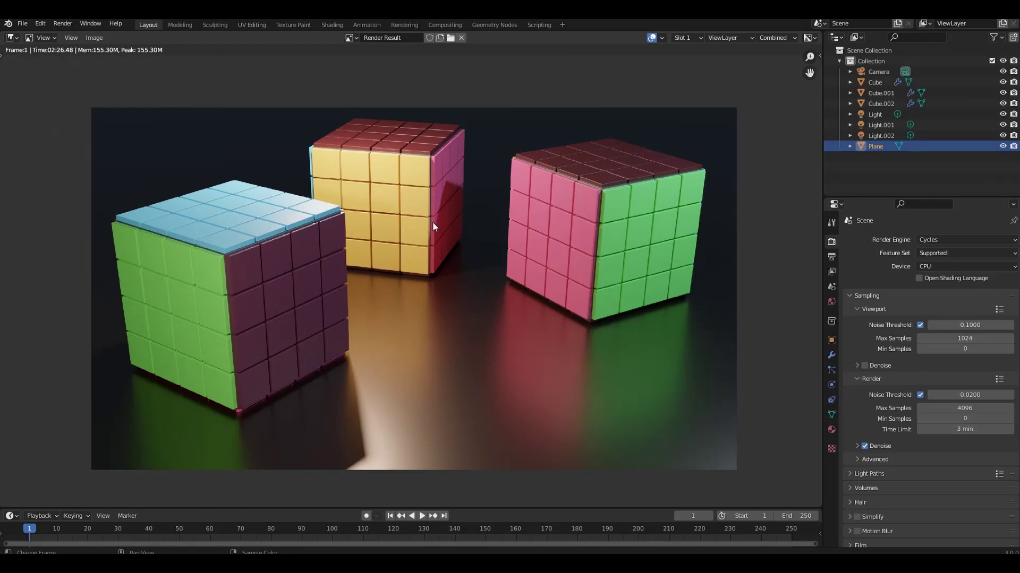
scroll(446, 219, "up", 6)
scroll(470, 214, "up", 4)
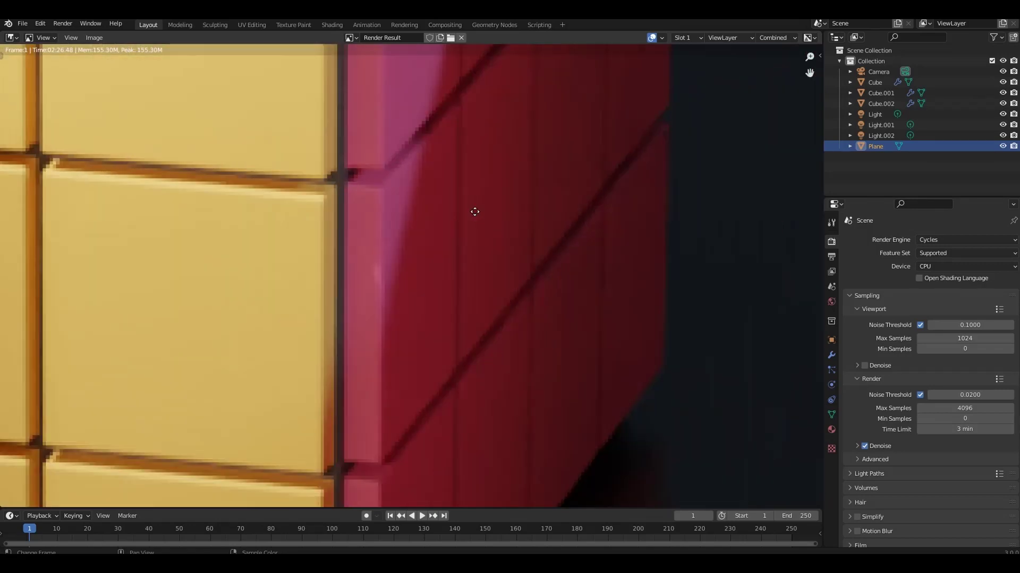
middle_click_drag(474, 212, 424, 255)
scroll(431, 253, "down", 1)
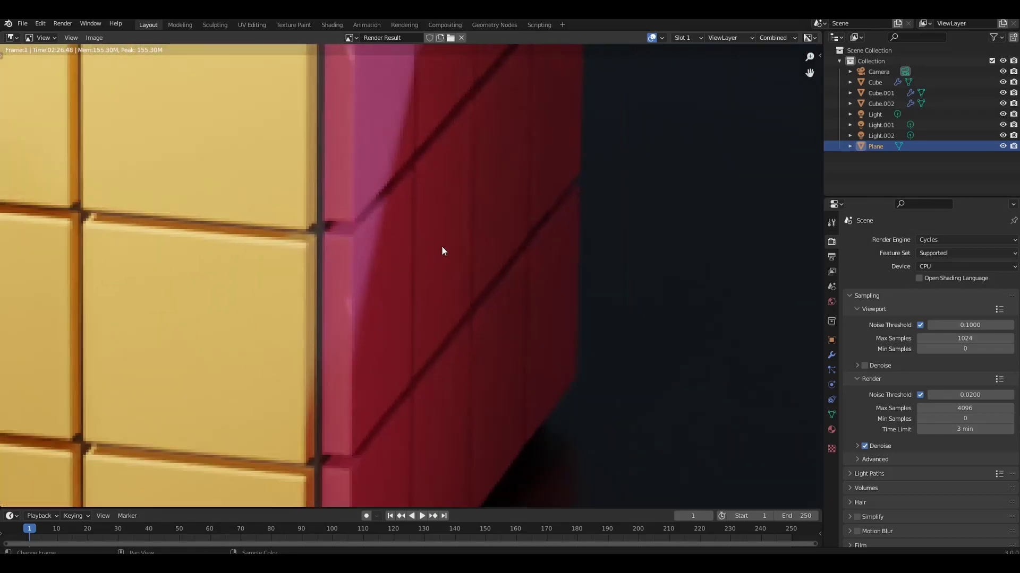
scroll(444, 244, "down", 2)
scroll(447, 243, "down", 3)
middle_click_drag(453, 238, 479, 243)
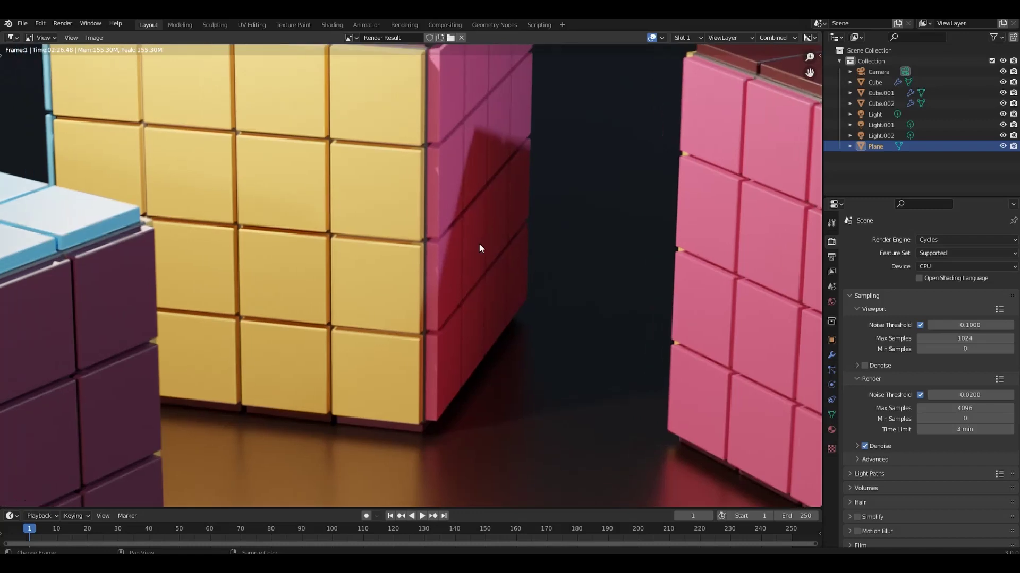
scroll(479, 243, "down", 2)
scroll(482, 244, "down", 1)
scroll(485, 243, "down", 2)
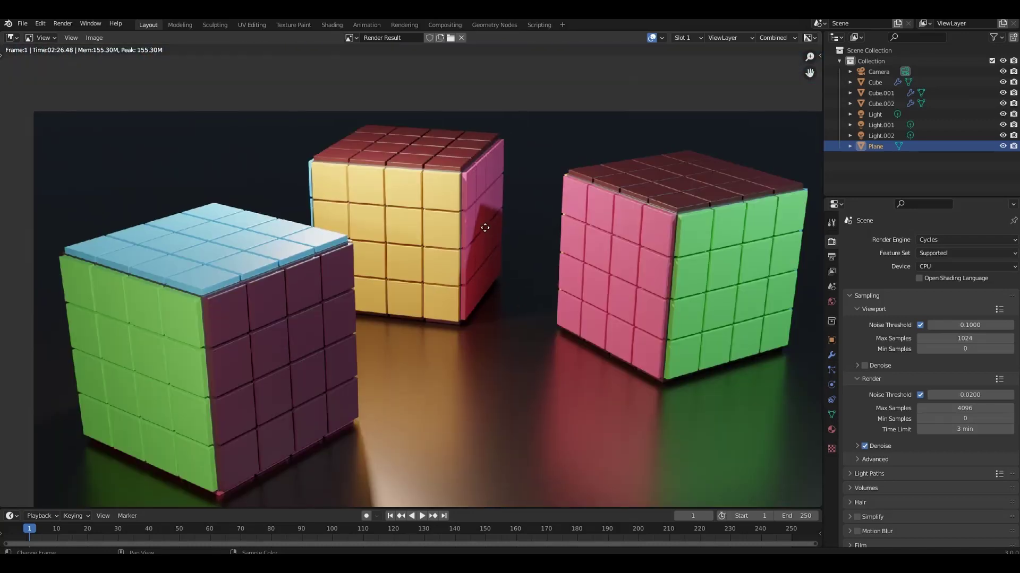
Step: Switch the Render Result to the empty Slot 2 and return to the 3D viewport
left_click(688, 37)
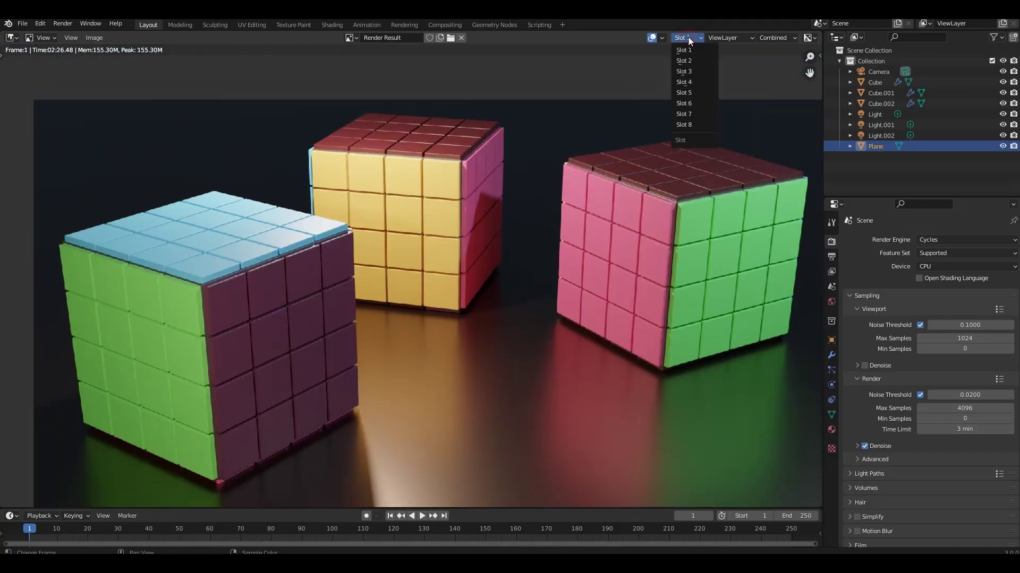
left_click(695, 60)
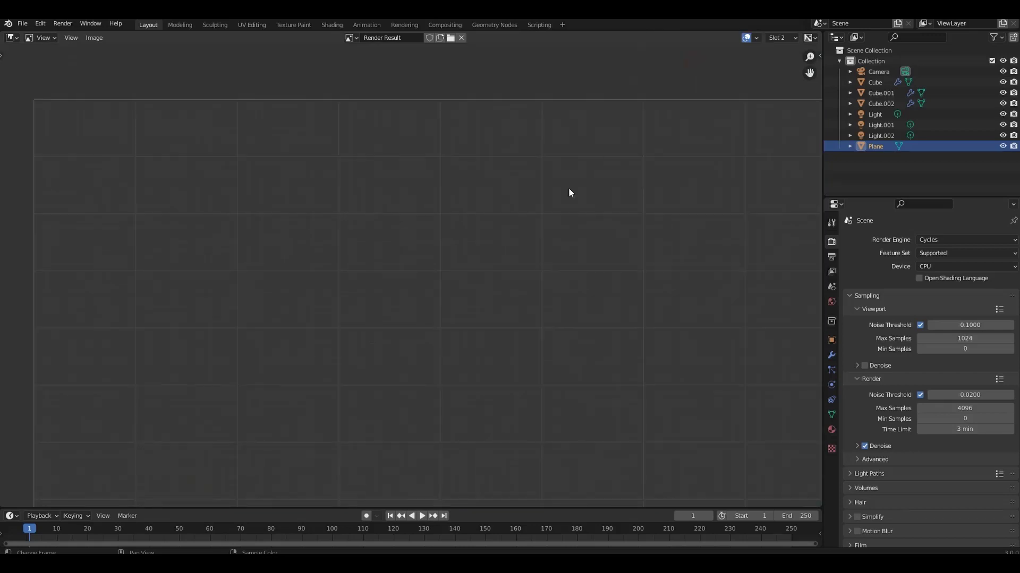
scroll(499, 191, "up", 1)
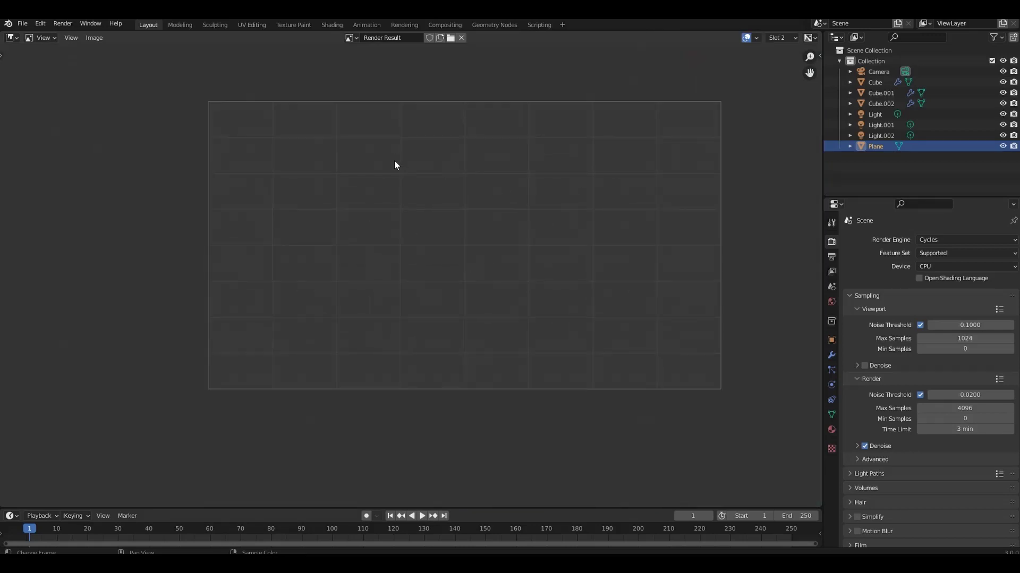
key("Escape")
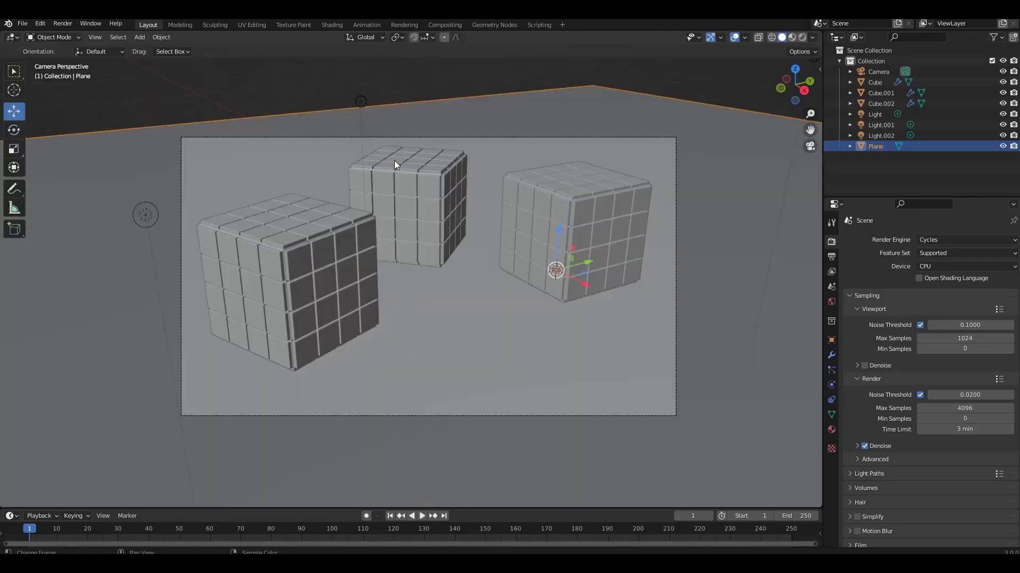
Step: Set the Render Time Limit to 10 seconds and render a quick image
left_click(970, 432)
type("0 sec")
key("Return")
left_click(1009, 429)
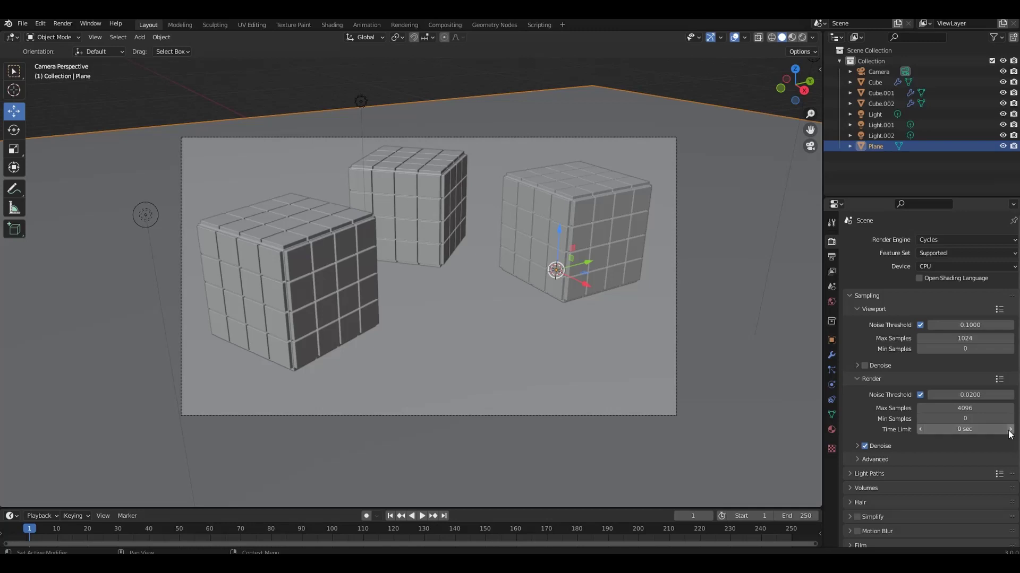
left_click(1009, 429)
left_click(1009, 429)
left_click(62, 24)
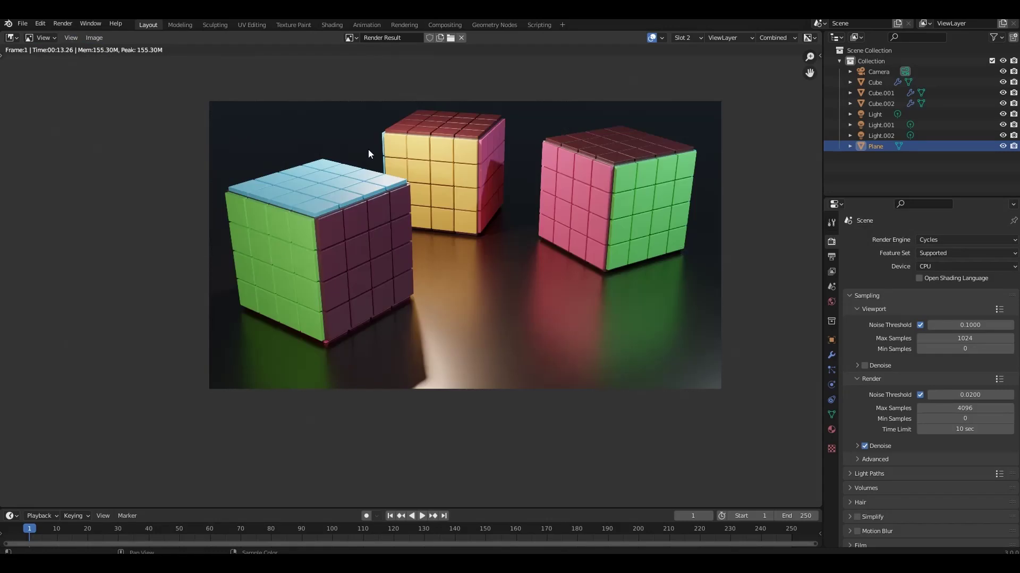
Step: Zoom into the quick 13-second render to inspect the red cube face
middle_click_drag(368, 149, 342, 178)
scroll(342, 179, "up", 1)
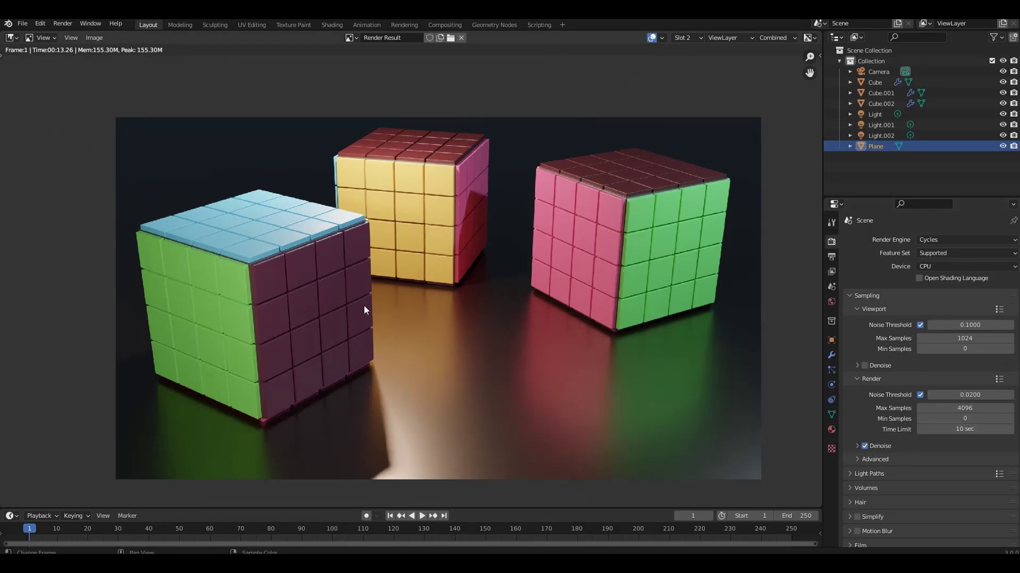
scroll(471, 204, "up", 6)
scroll(473, 209, "up", 2)
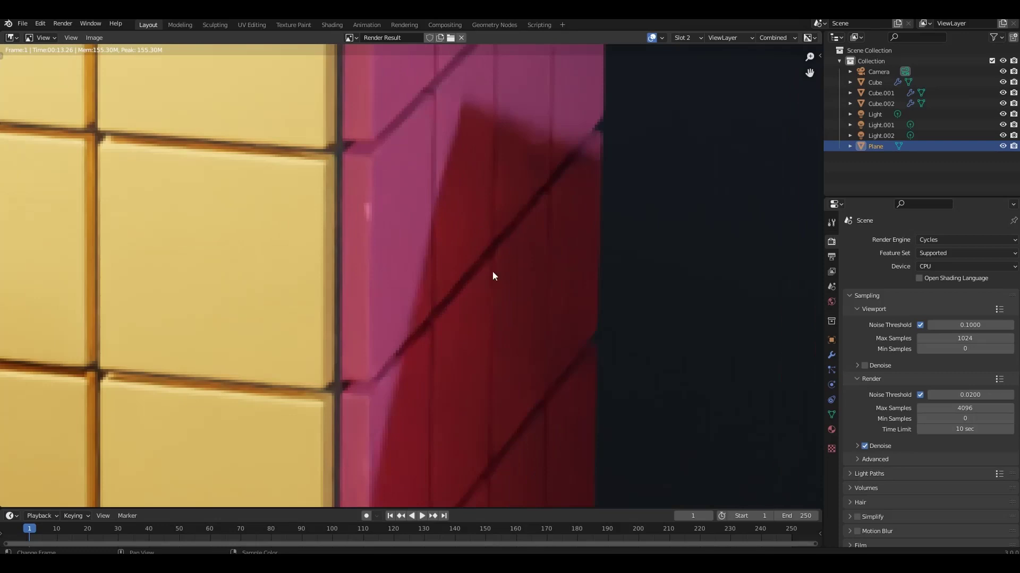
scroll(492, 275, "up", 1)
scroll(487, 216, "up", 1)
middle_click_drag(463, 242, 446, 164)
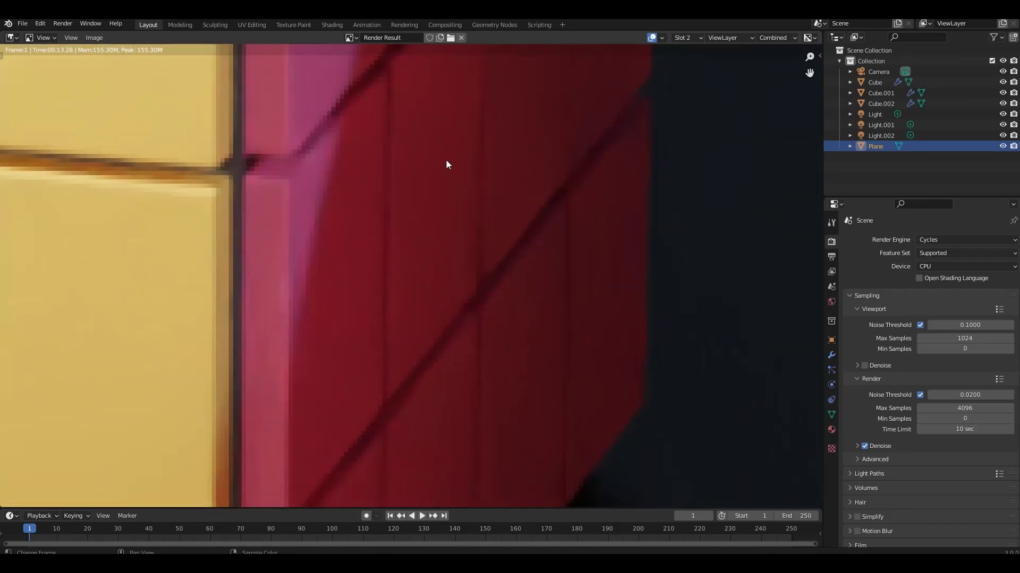
Step: Flip between Slot 1's 2:26 render and Slot 2's quick render to compare them
left_click(690, 40)
left_click(683, 50)
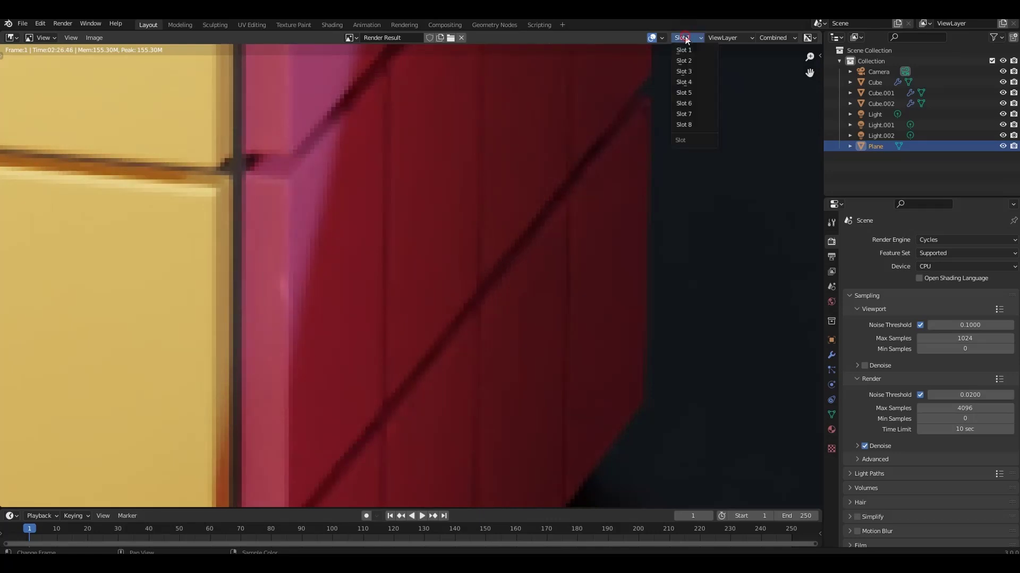
left_click(692, 61)
left_click(684, 40)
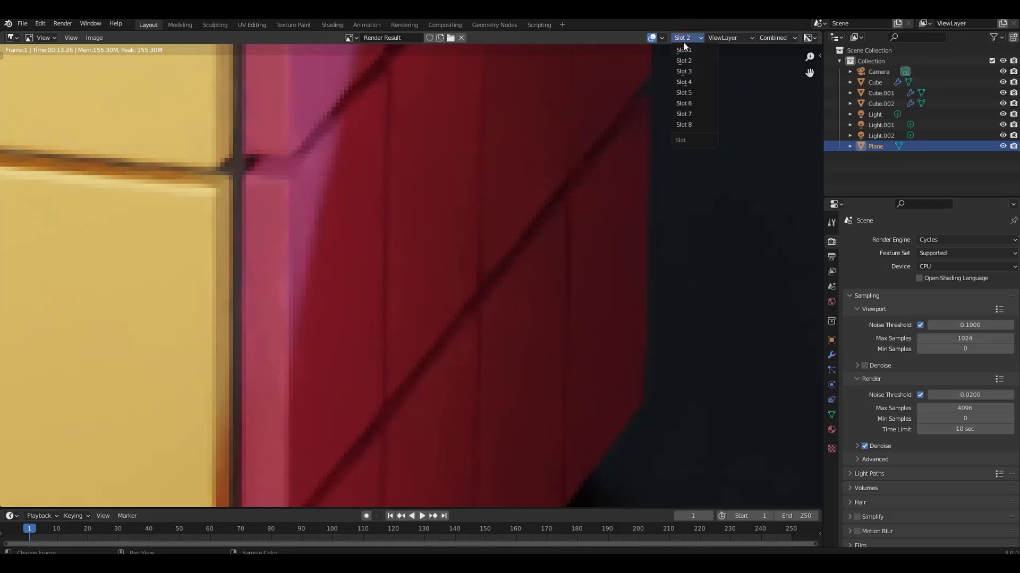
left_click(683, 49)
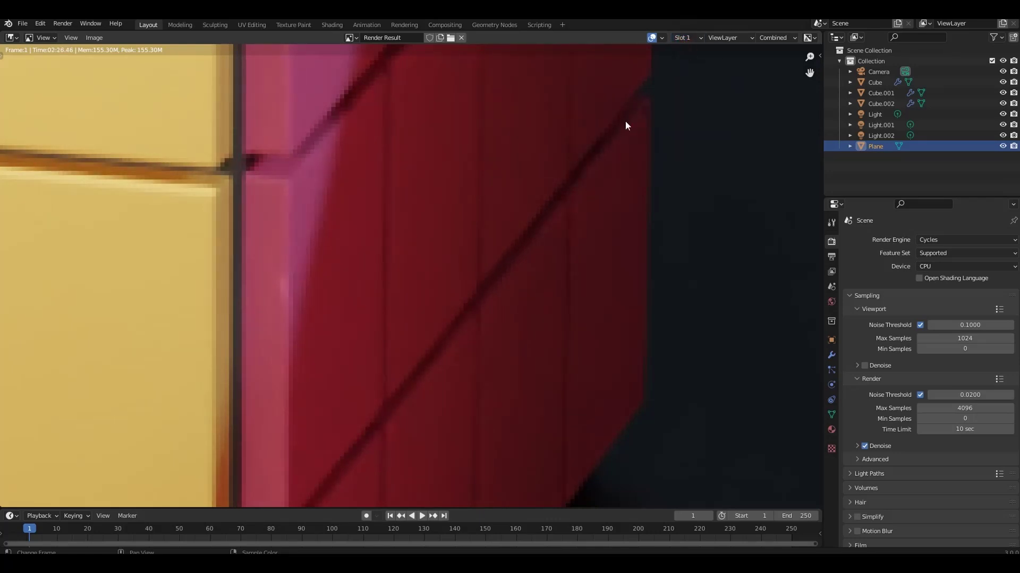
left_click(688, 38)
left_click(681, 38)
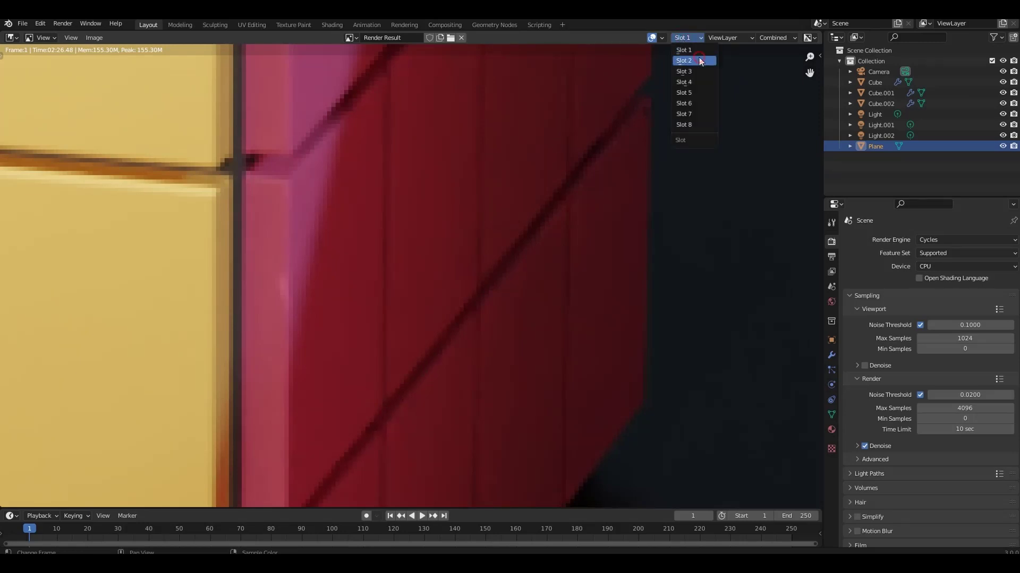
left_click(699, 59)
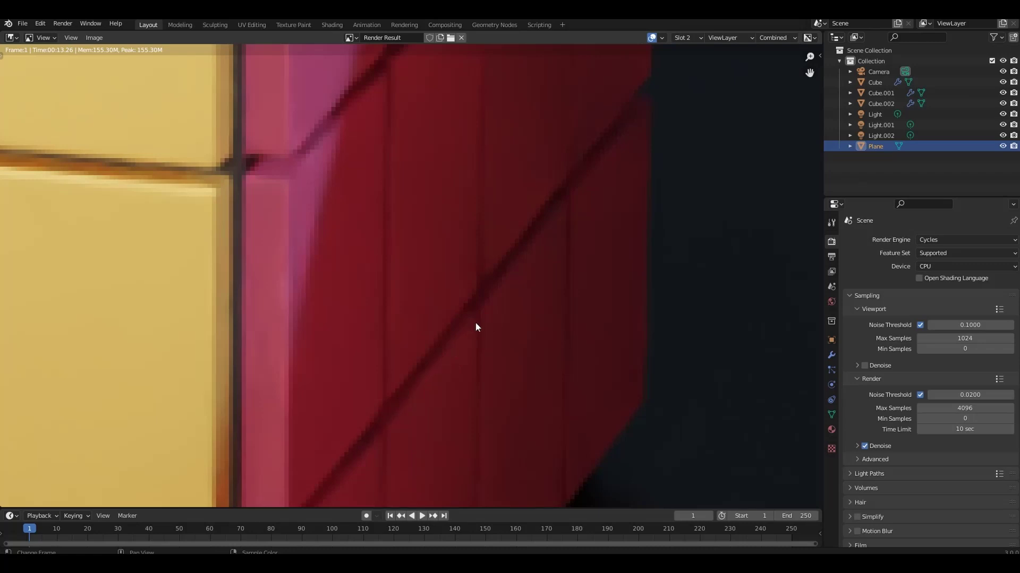
Step: Zoom in and out while switching Slot 1 and Slot 2 to compare noise levels
scroll(431, 365, "down", 2)
scroll(432, 361, "down", 1)
scroll(432, 359, "down", 1)
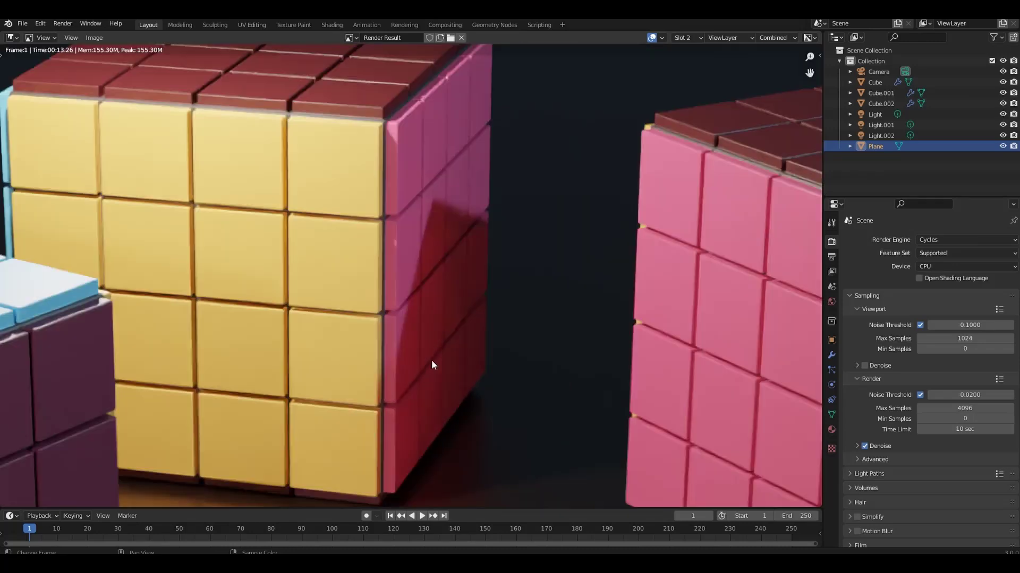
scroll(431, 359, "up", 1)
scroll(430, 351, "up", 1)
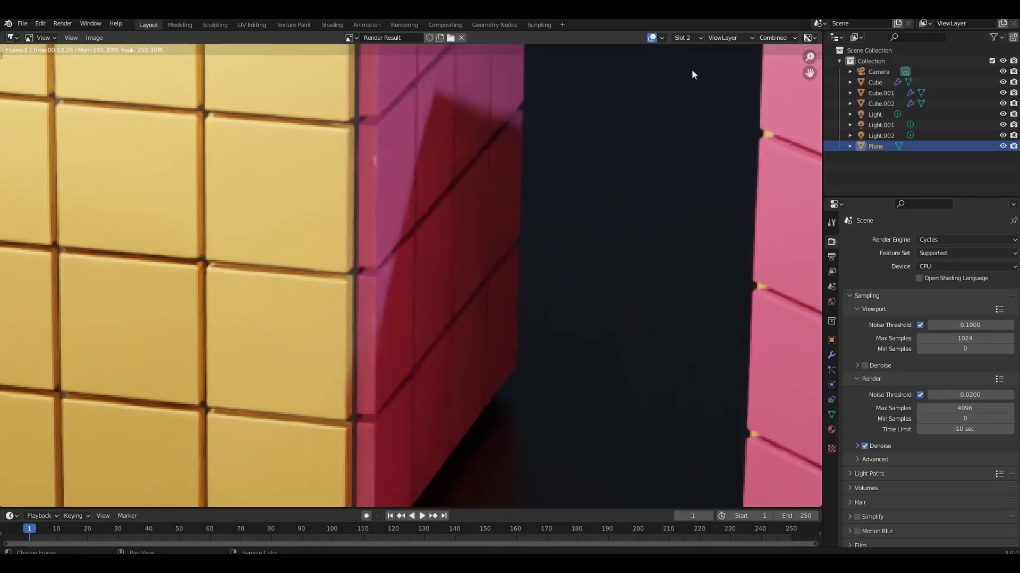
left_click(686, 40)
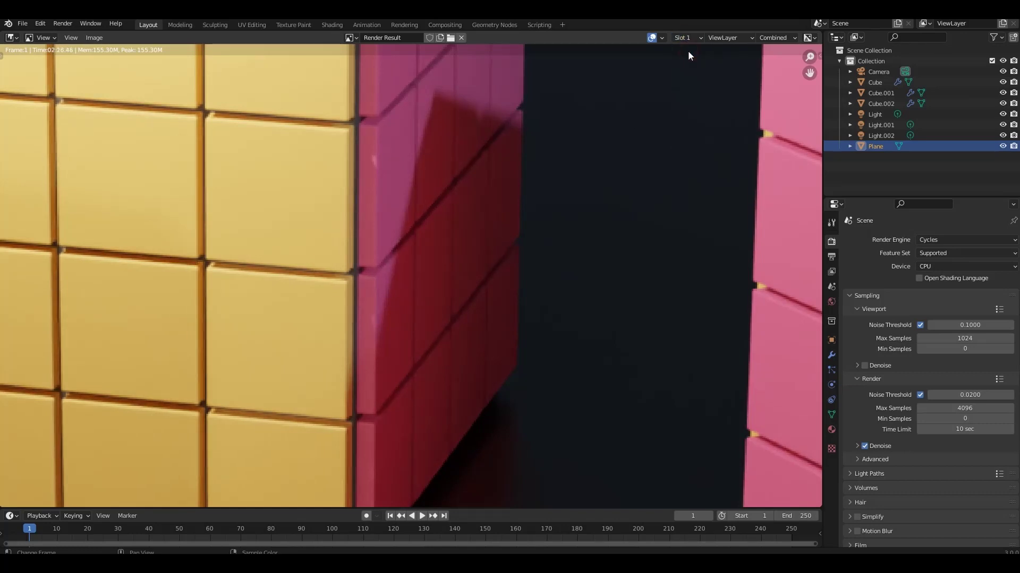
scroll(512, 198, "up", 5)
left_click(688, 38)
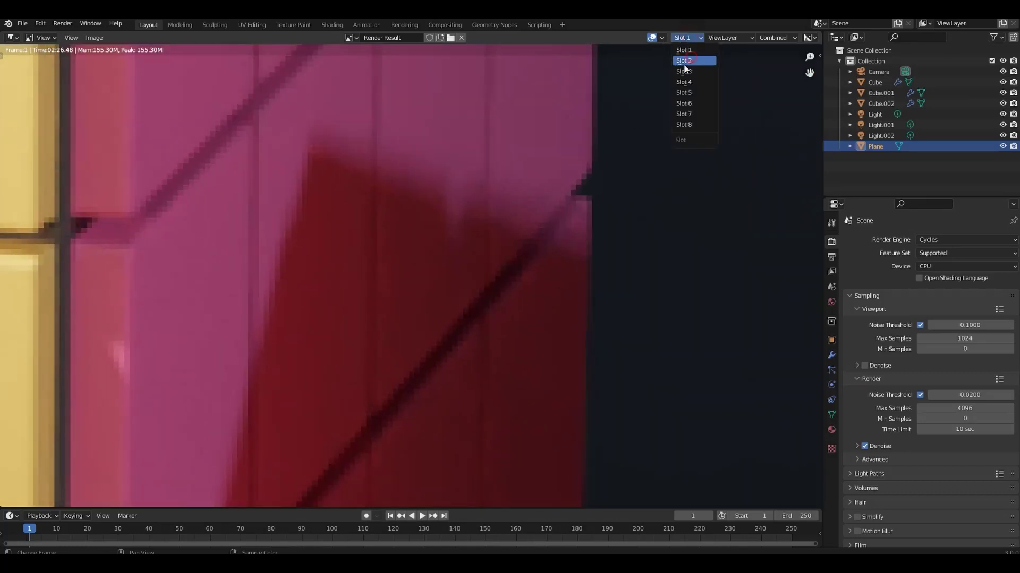
left_click(684, 62)
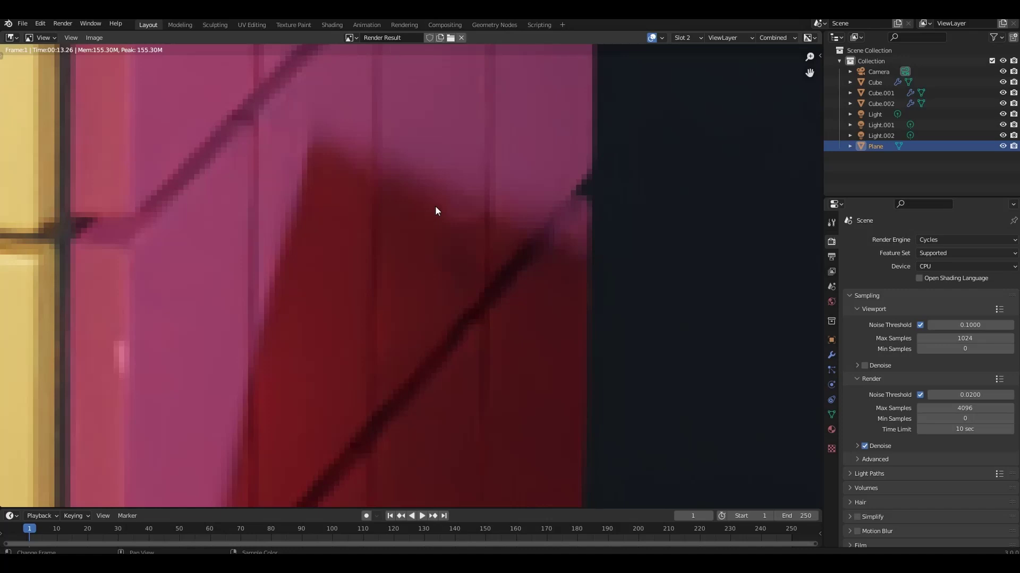
scroll(437, 204, "down", 3)
scroll(446, 199, "down", 2)
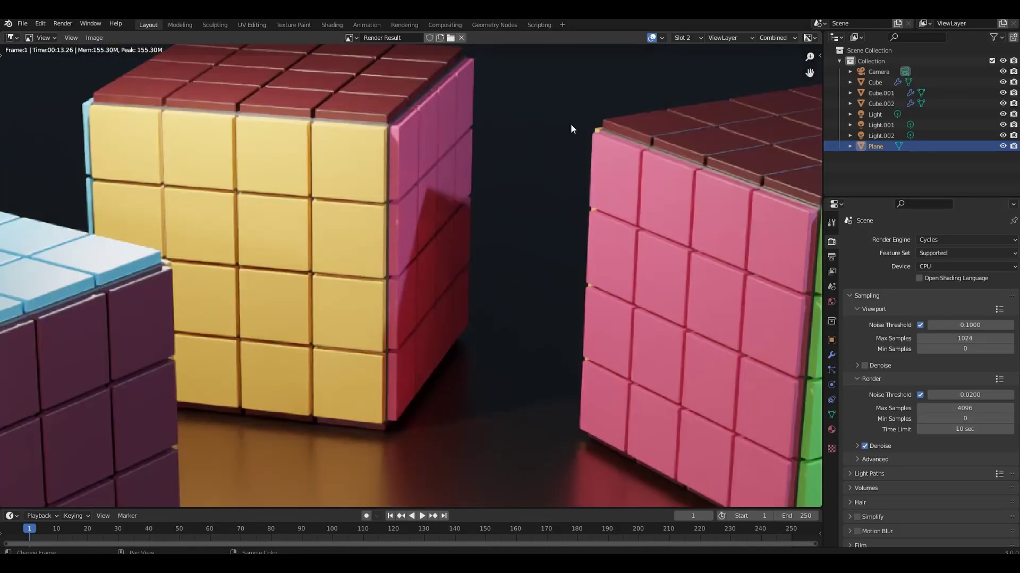
Step: Show Slot 1's render again, center the cubes, then close the render window
left_click(687, 37)
left_click(685, 50)
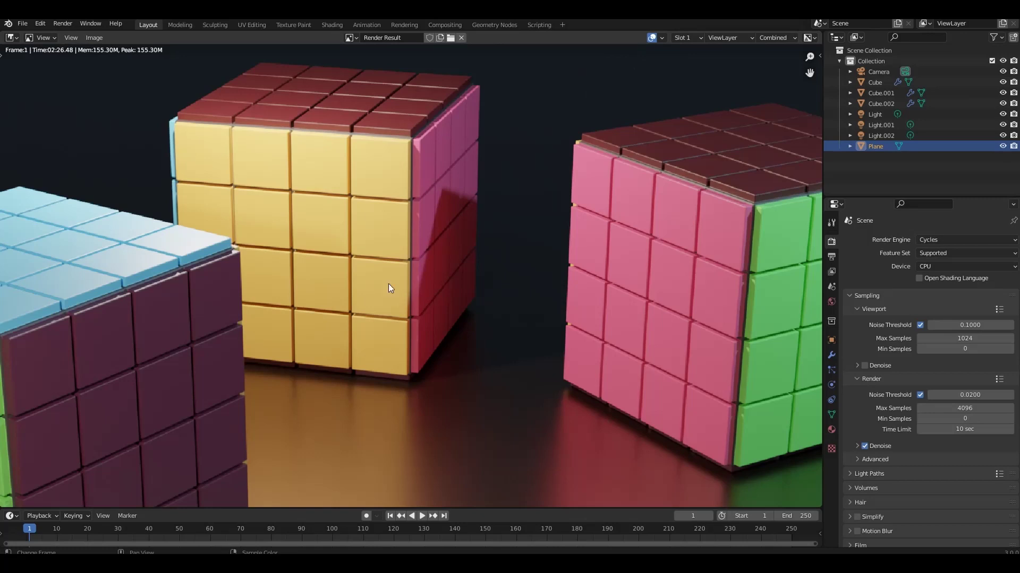
scroll(382, 250, "down", 2)
scroll(383, 247, "up", 1)
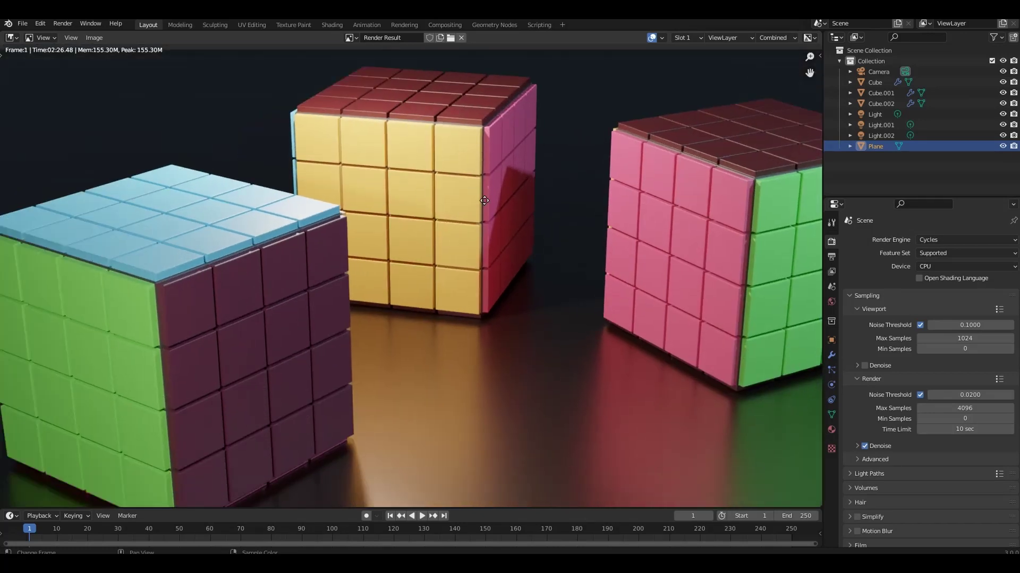
scroll(453, 215, "down", 2)
scroll(453, 214, "down", 1)
middle_click_drag(449, 258, 386, 244)
scroll(386, 244, "up", 2)
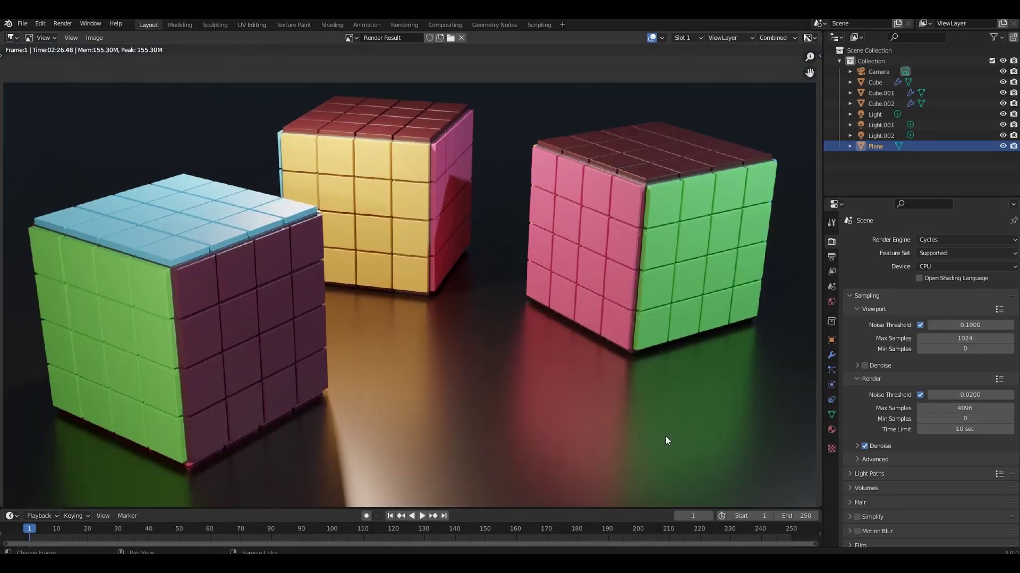
key("Escape")
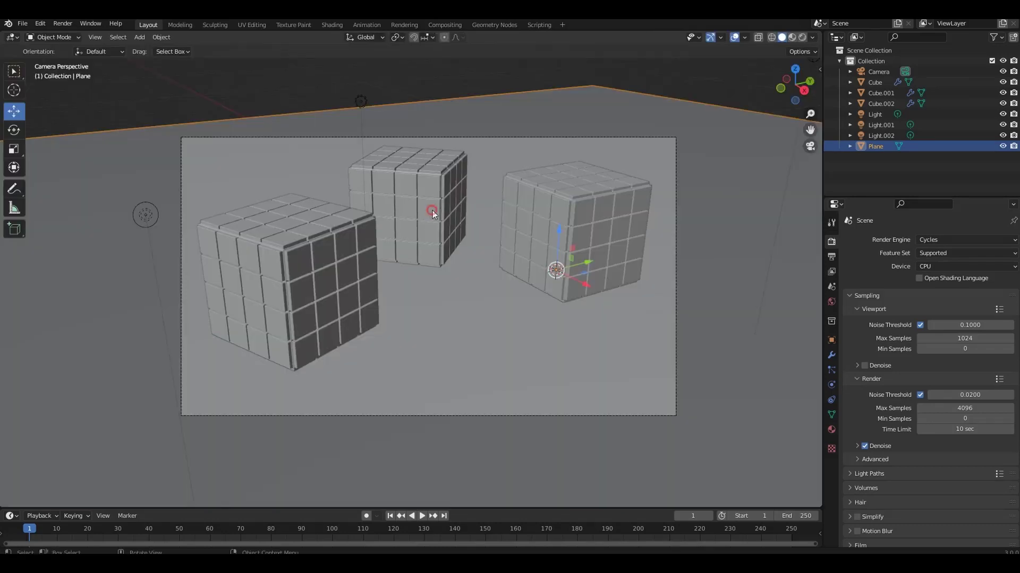
Step: Rename the right-hand object Cube to Zauberwürfel
left_click(432, 210)
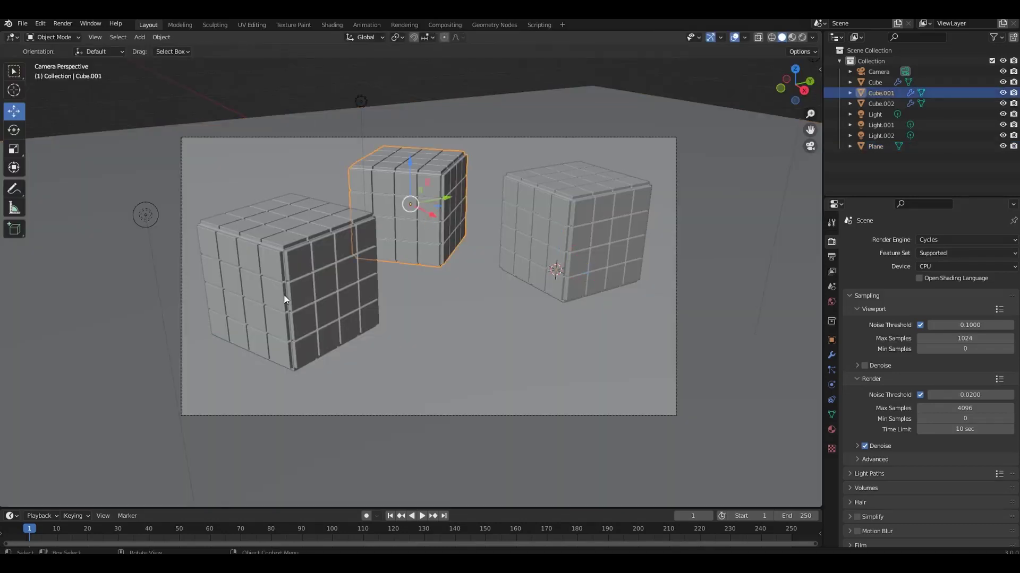
left_click(578, 237)
double_click(887, 83)
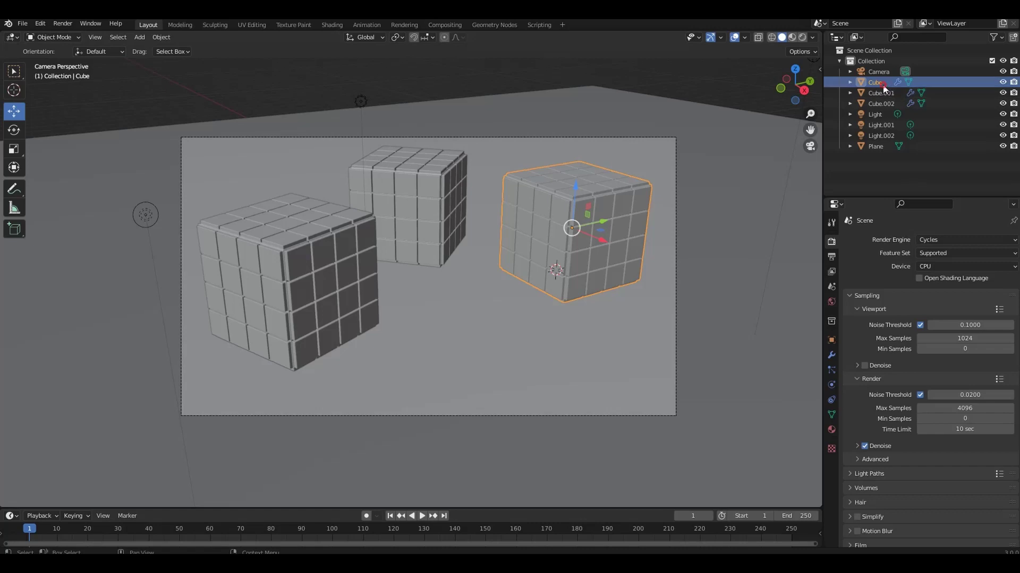
type("Za")
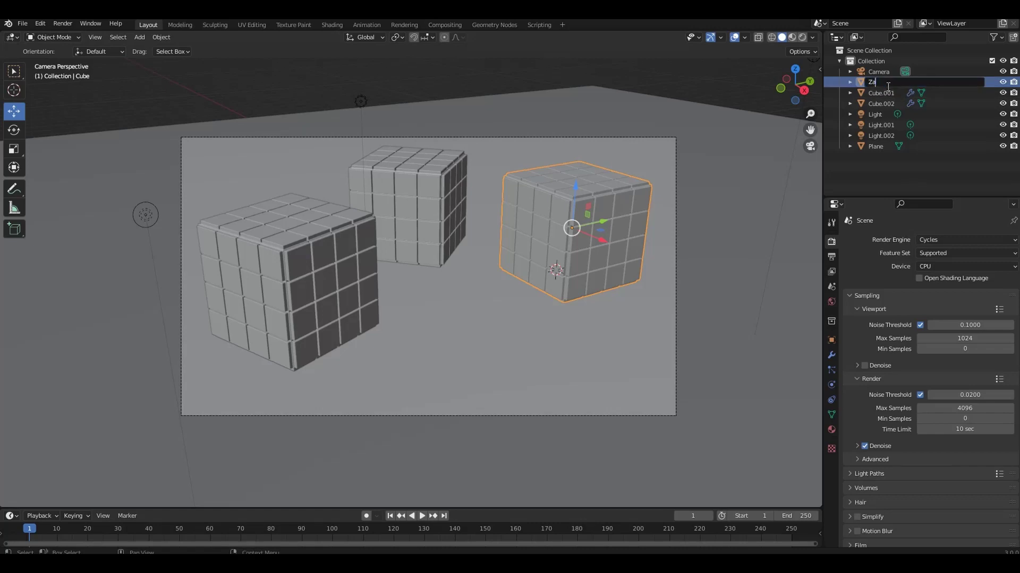
type("uberwür")
type("fel")
key("Return")
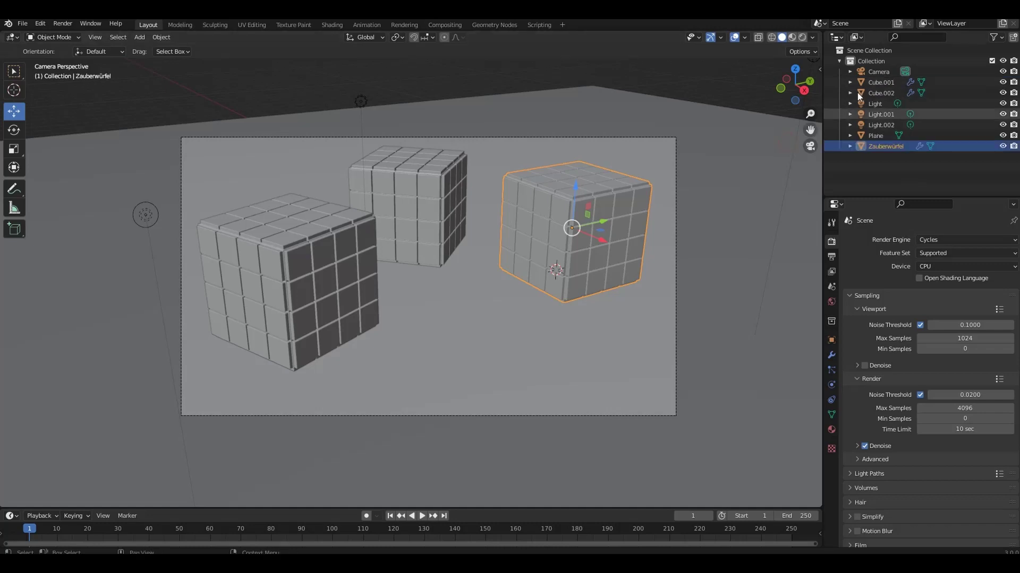
Step: Copy the Zauberwürfel name and paste it onto Cube.001, making Zauberwürfel.001
left_click(884, 84)
double_click(885, 84)
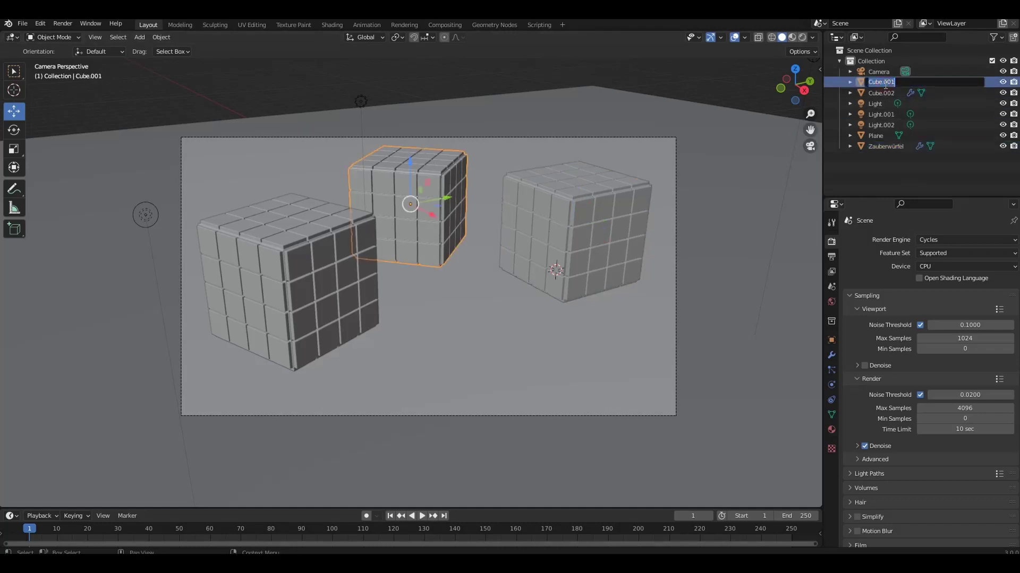
double_click(886, 147)
key("ctrl+c")
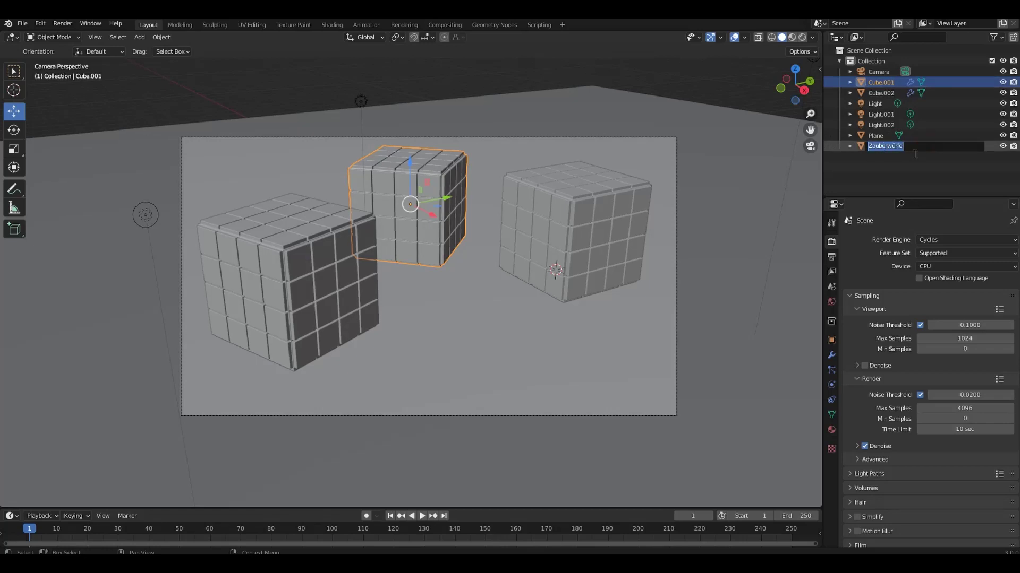
key("Return")
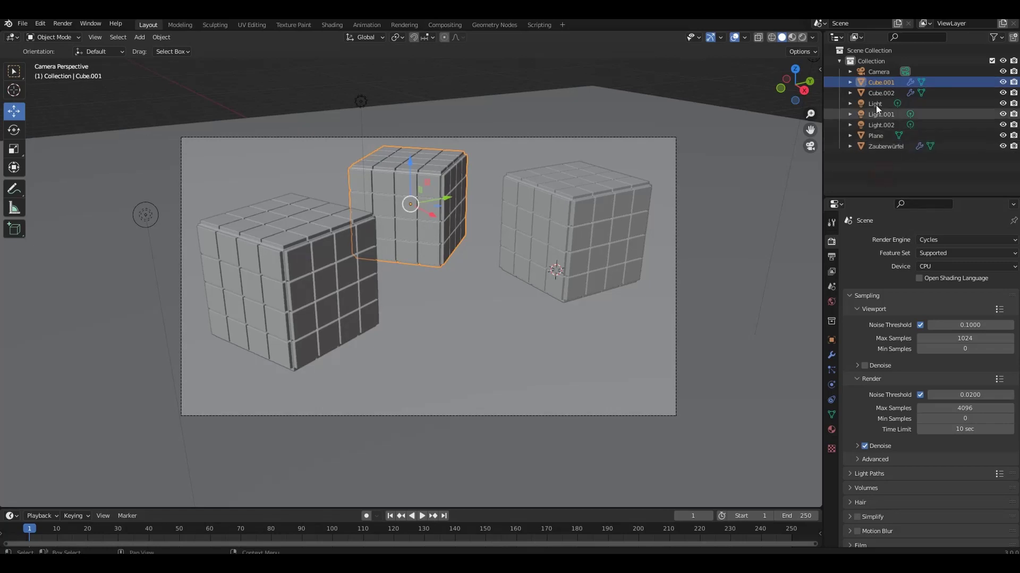
double_click(881, 82)
key("ctrl+v")
key("Return")
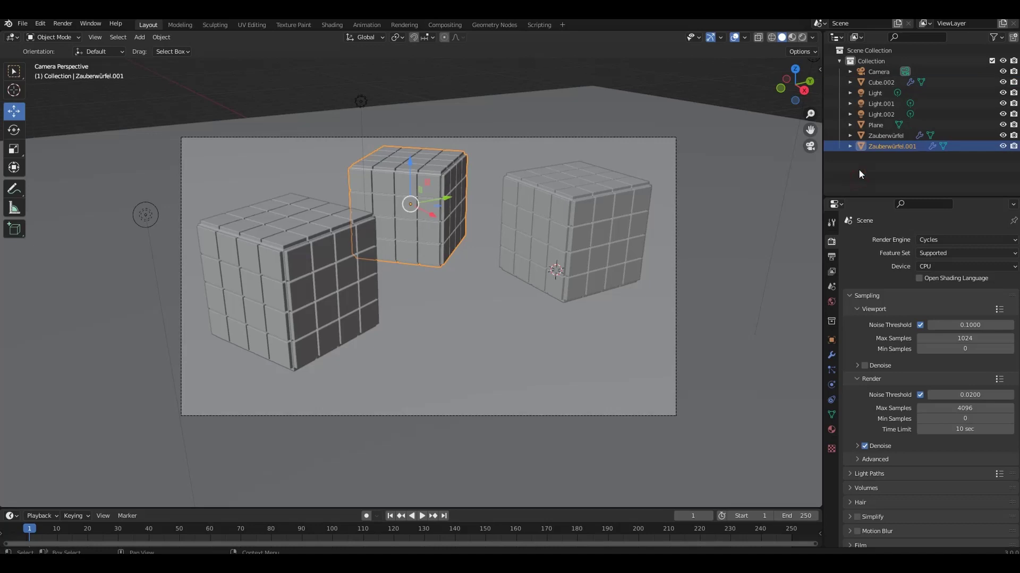
Step: Rename Cube.002 to Zauberwürfel.002 by pasting the copied name
left_click(884, 83)
double_click(884, 82)
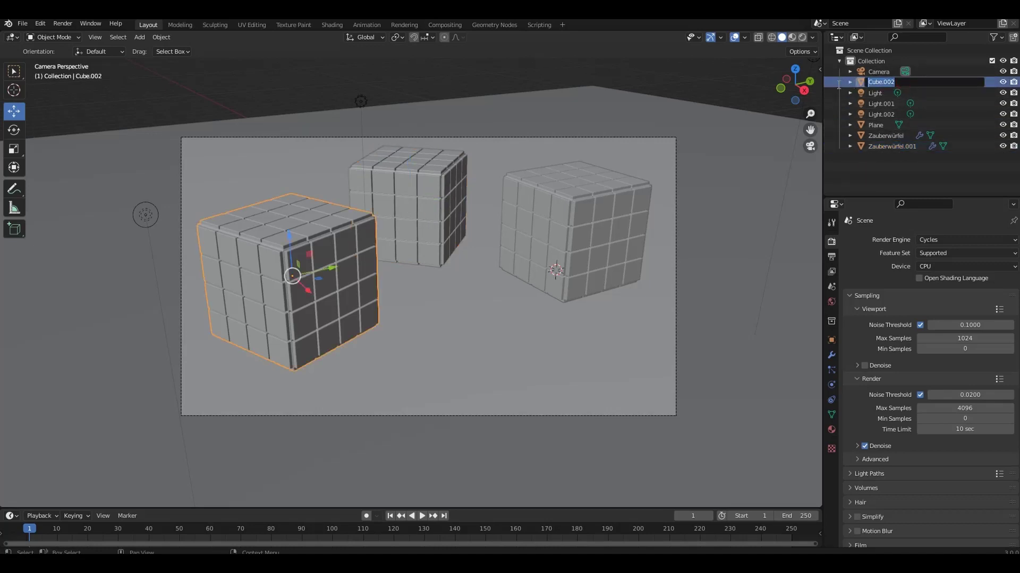
key("ctrl+v")
key("Return")
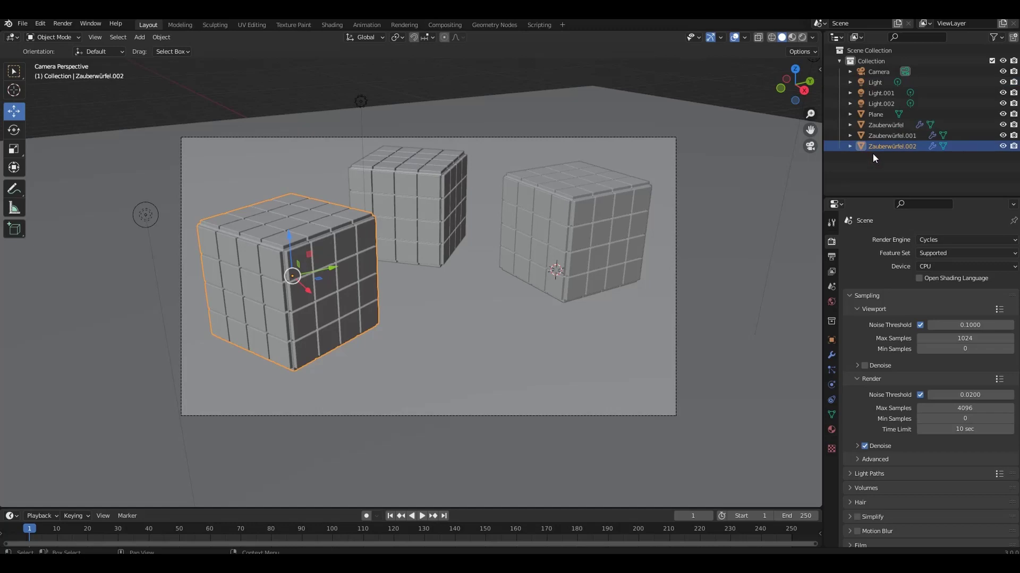
left_click(23, 23)
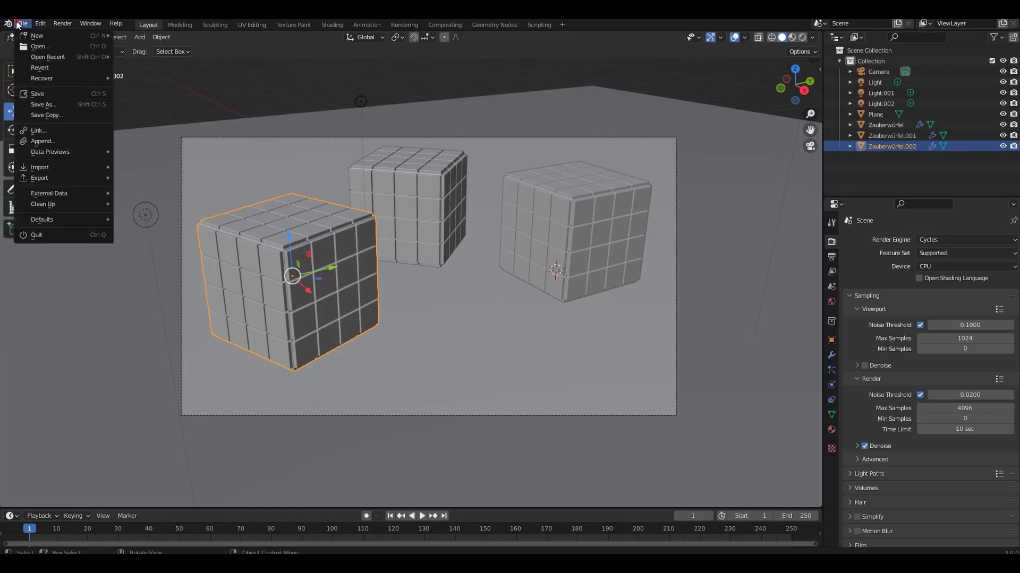
Step: Save the Blender file with File > Save
left_click(46, 93)
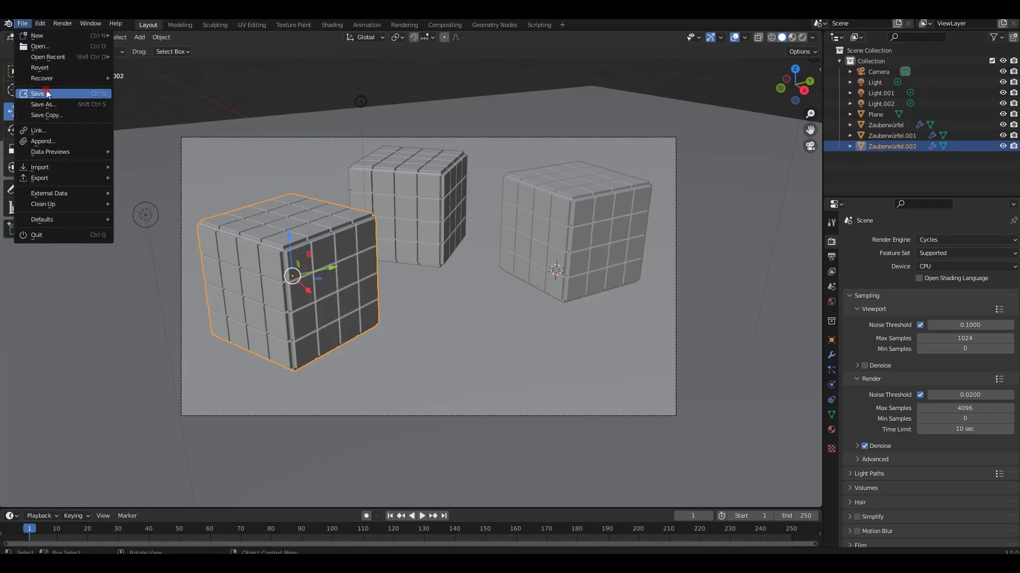